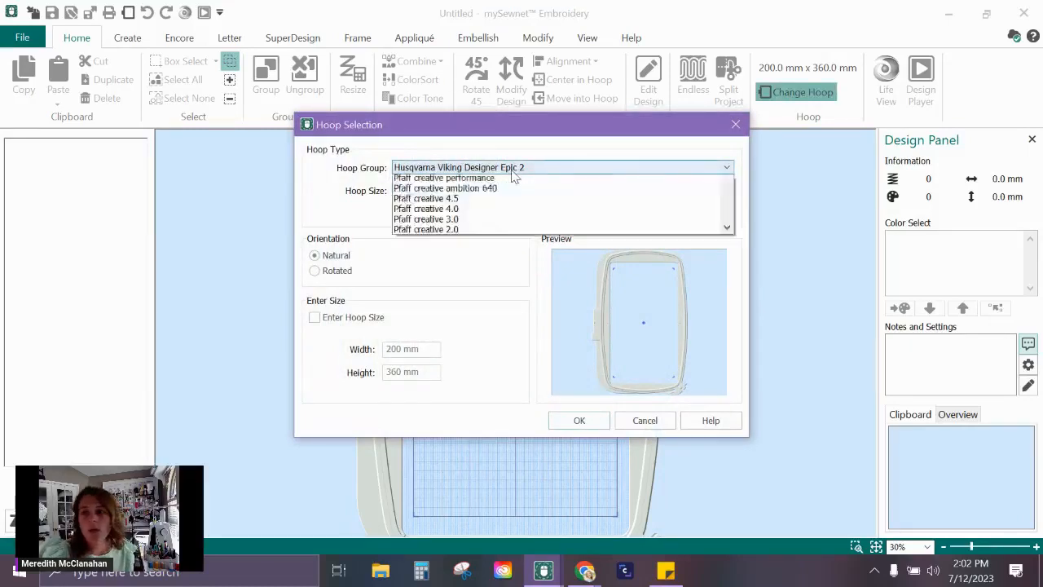
# Step: Set the hoop to the 360mm x 200mm Designer Royal Hoop from the Husqvarna Viking Designer Epic 2 group, without a custom size
pyautogui.click(514, 168)
pyautogui.click(530, 178)
pyautogui.click(531, 190)
pyautogui.click(526, 192)
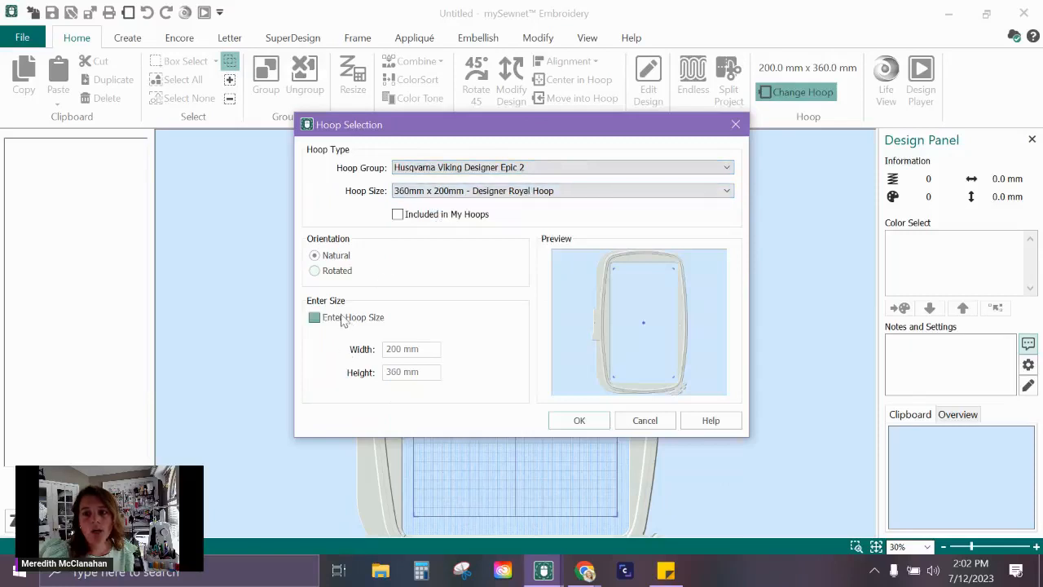
pyautogui.click(314, 317)
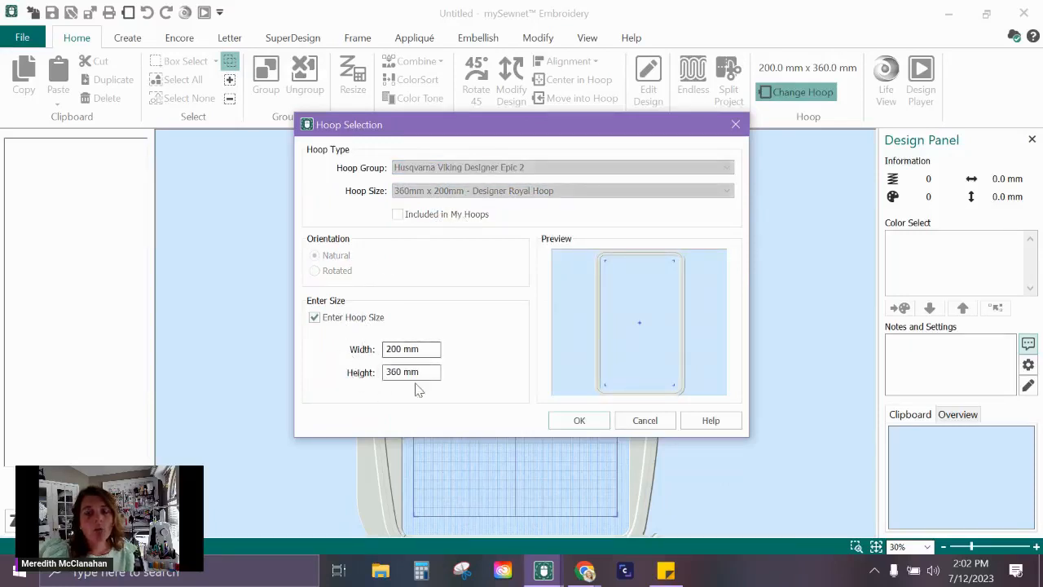
pyautogui.click(320, 318)
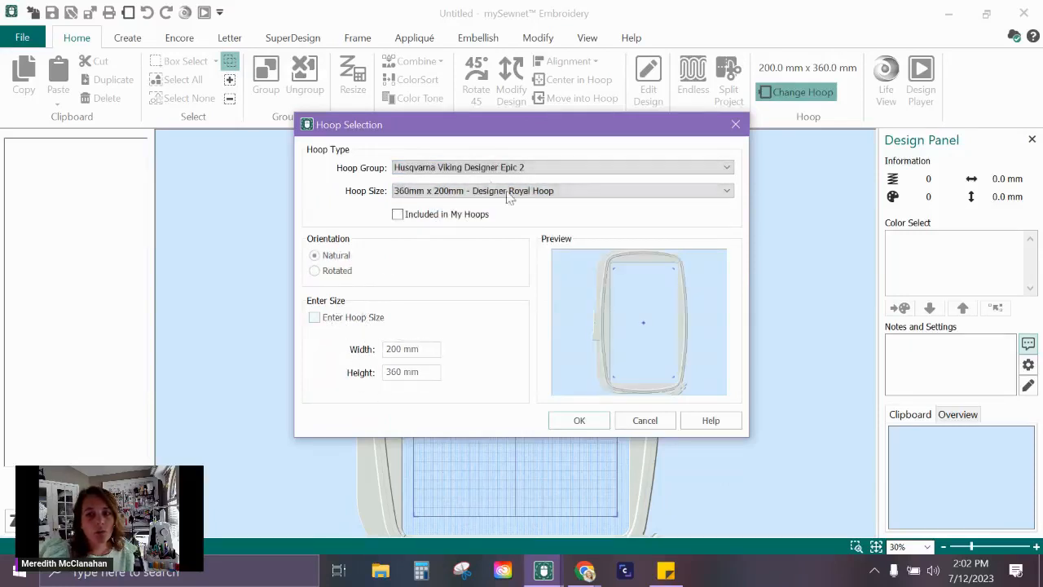
pyautogui.click(580, 418)
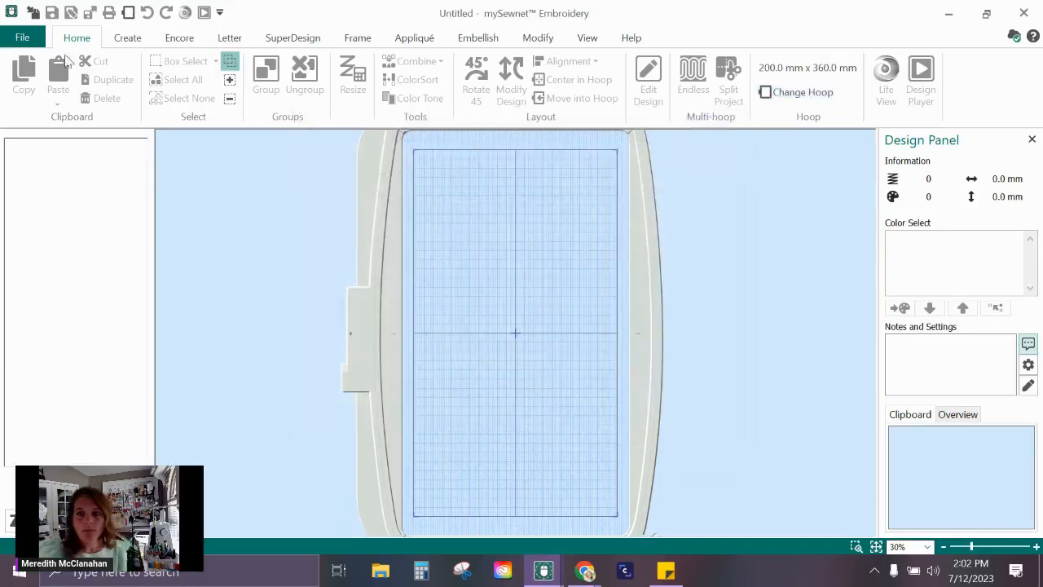
# Step: Start a Word Sculpt design with the popsicle outline shape and give its outline a running stitch
pyautogui.click(124, 41)
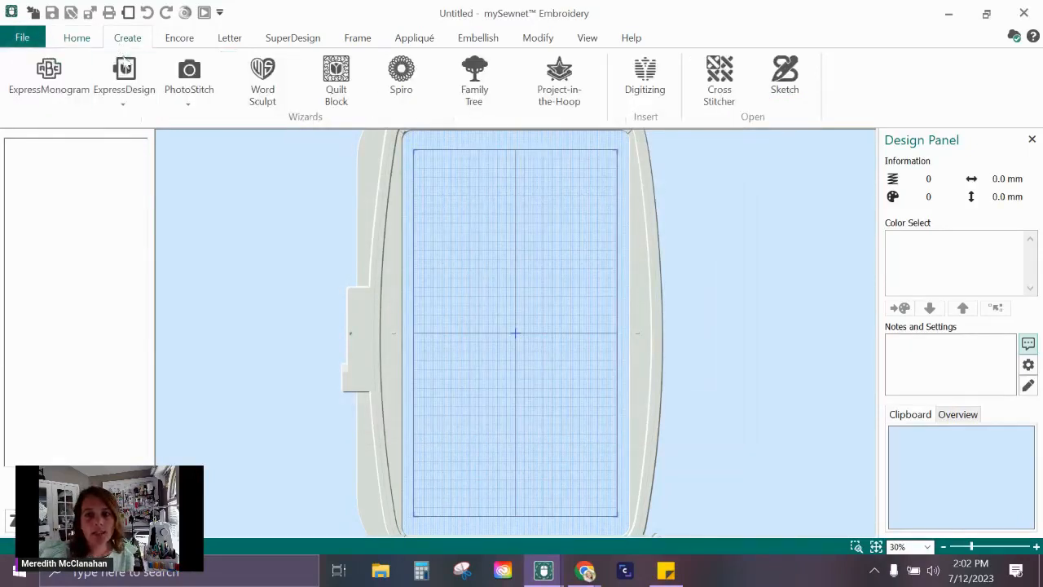
pyautogui.click(270, 104)
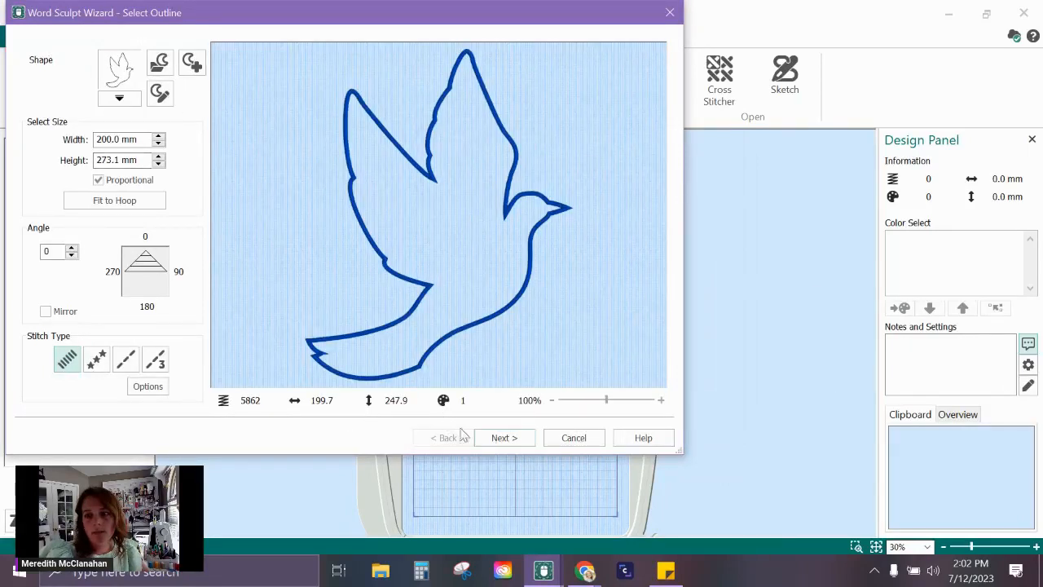
pyautogui.click(119, 98)
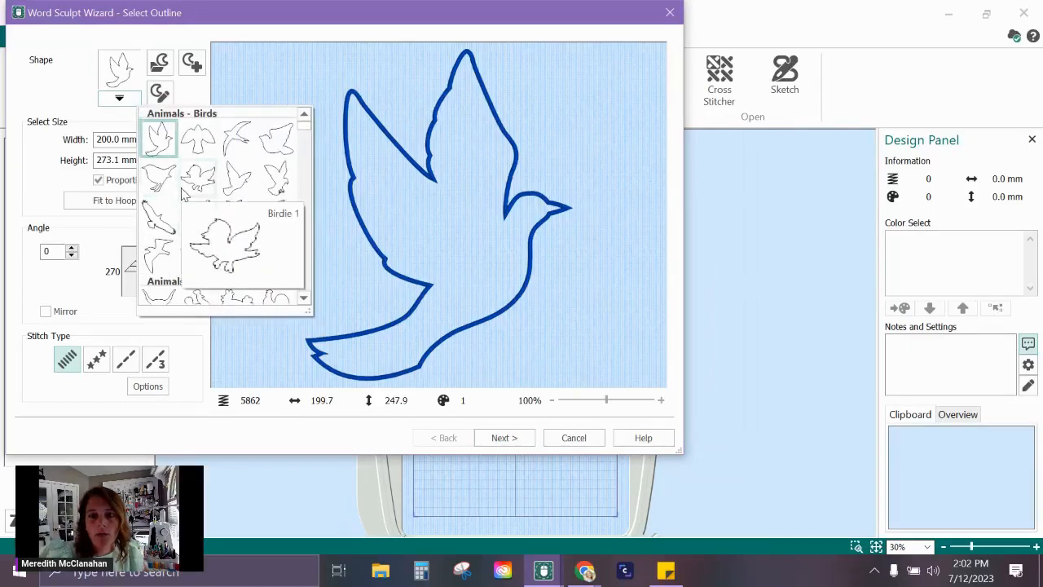
pyautogui.scroll(-2, 183, 193)
pyautogui.scroll(-4, 273, 187)
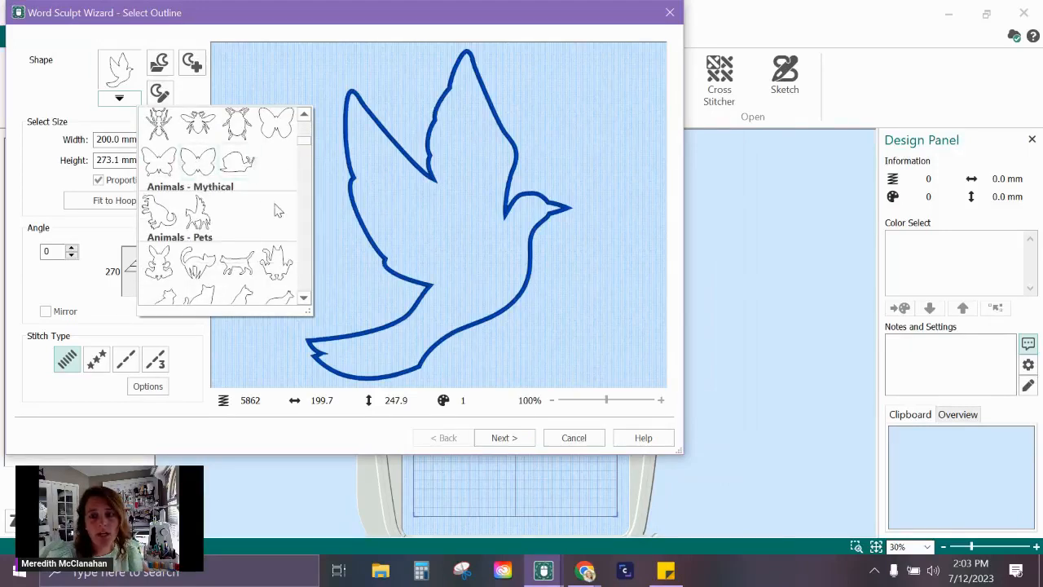
pyautogui.scroll(-2, 276, 208)
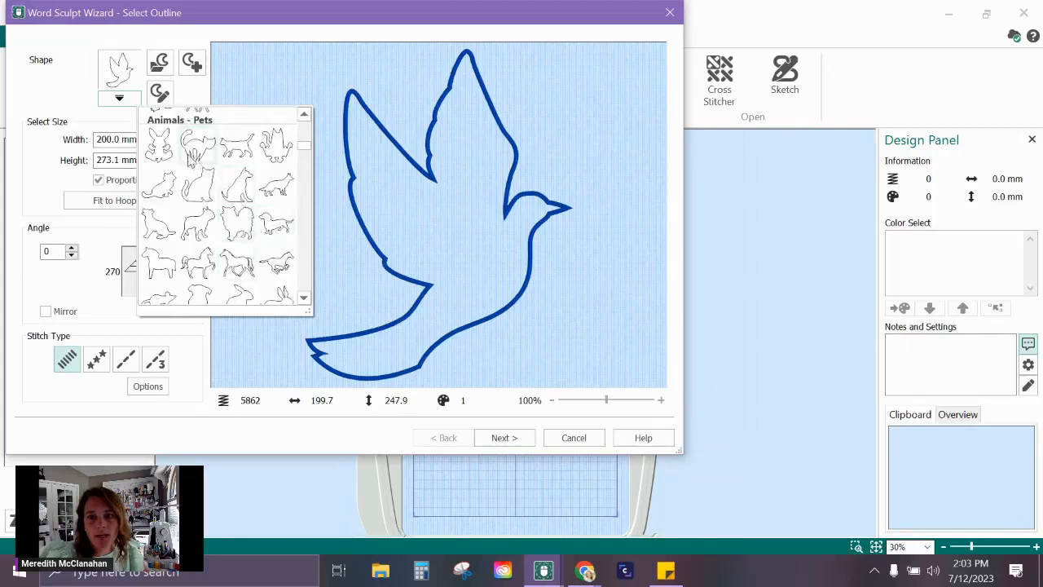
pyautogui.scroll(-3, 220, 203)
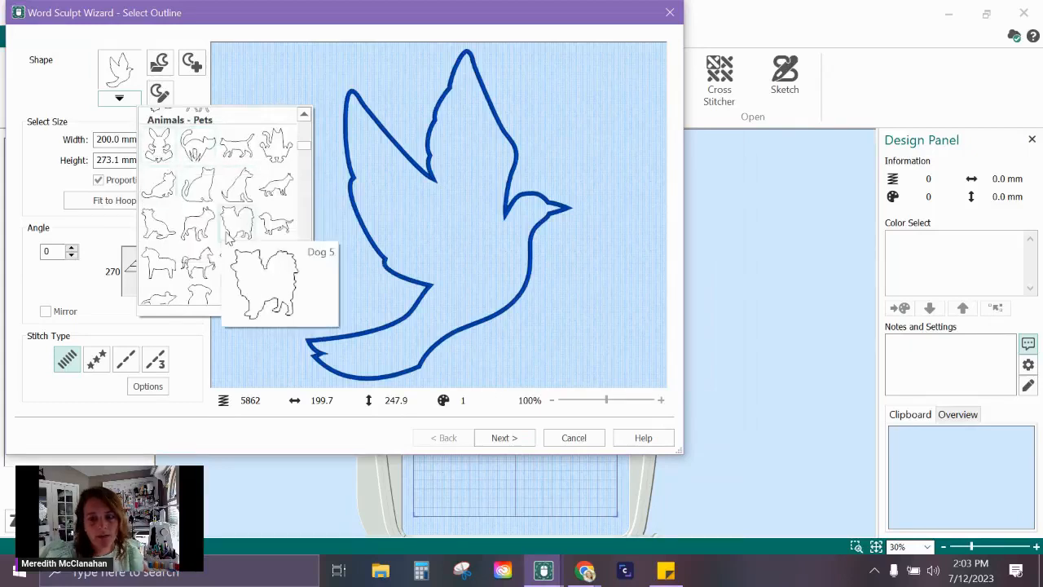
pyautogui.scroll(-2, 269, 243)
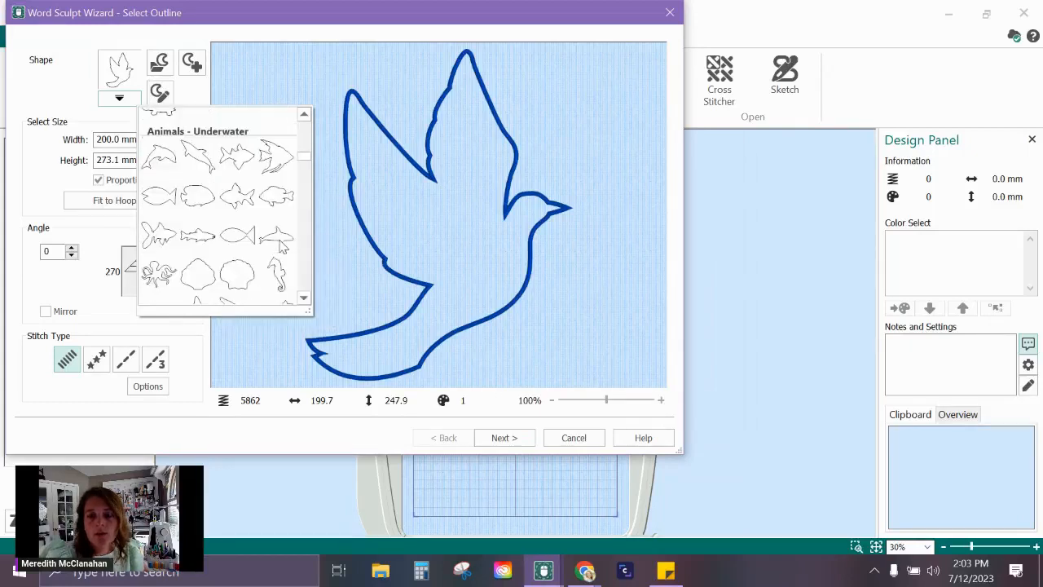
pyautogui.scroll(-2, 281, 246)
pyautogui.scroll(-8, 281, 246)
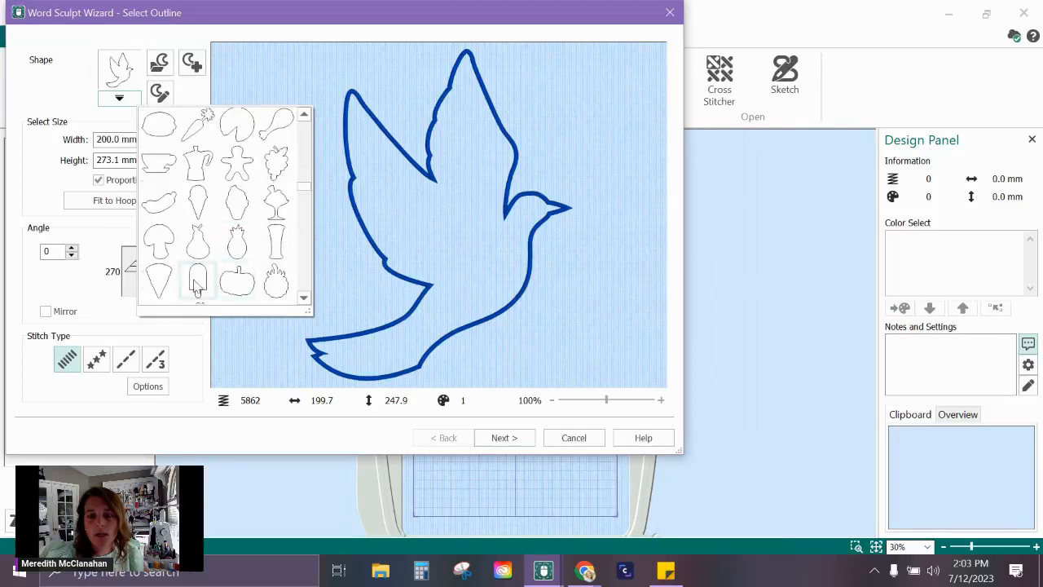
pyautogui.click(197, 281)
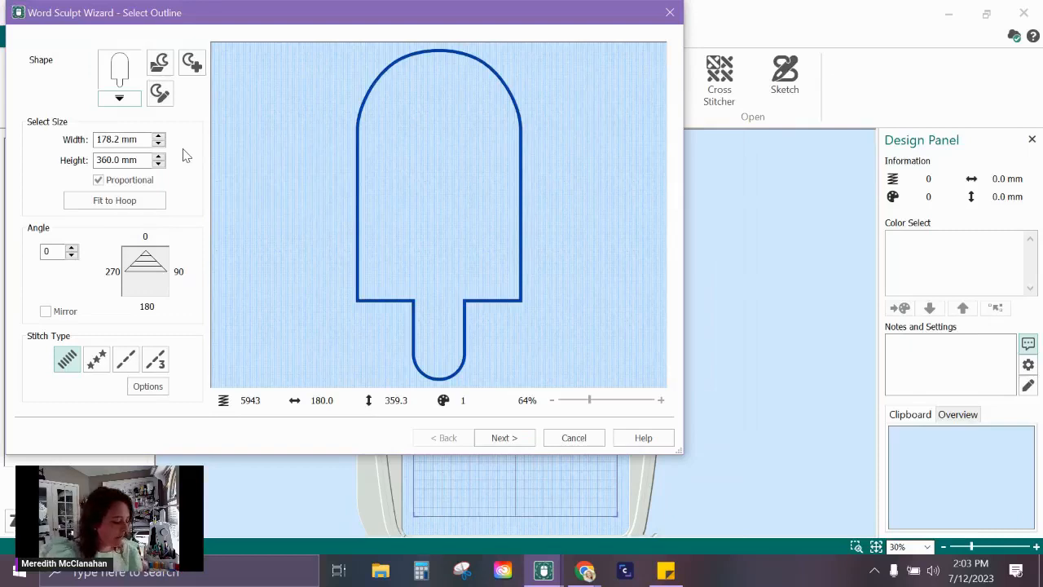
pyautogui.click(128, 367)
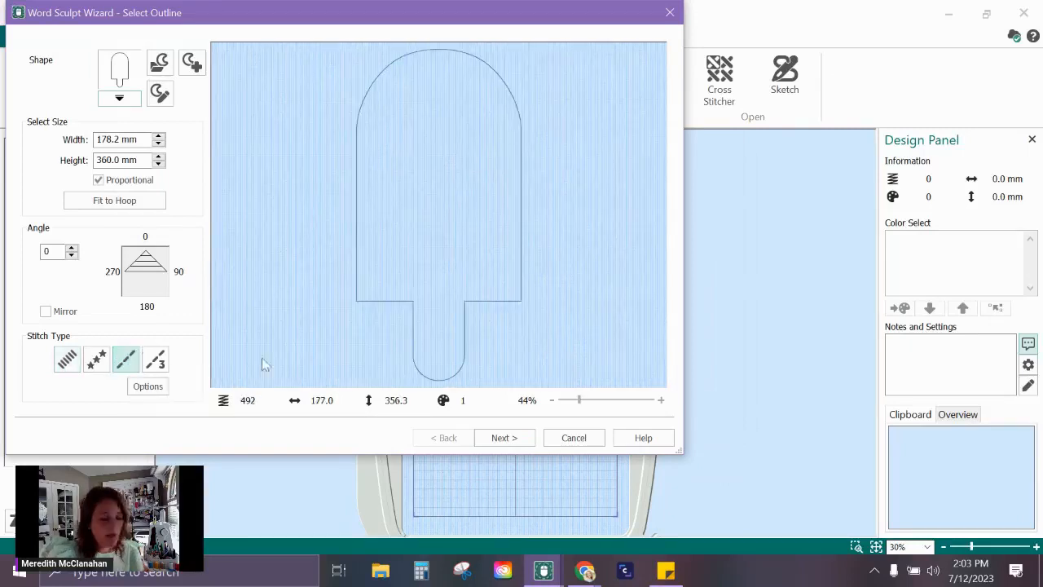
pyautogui.click(502, 439)
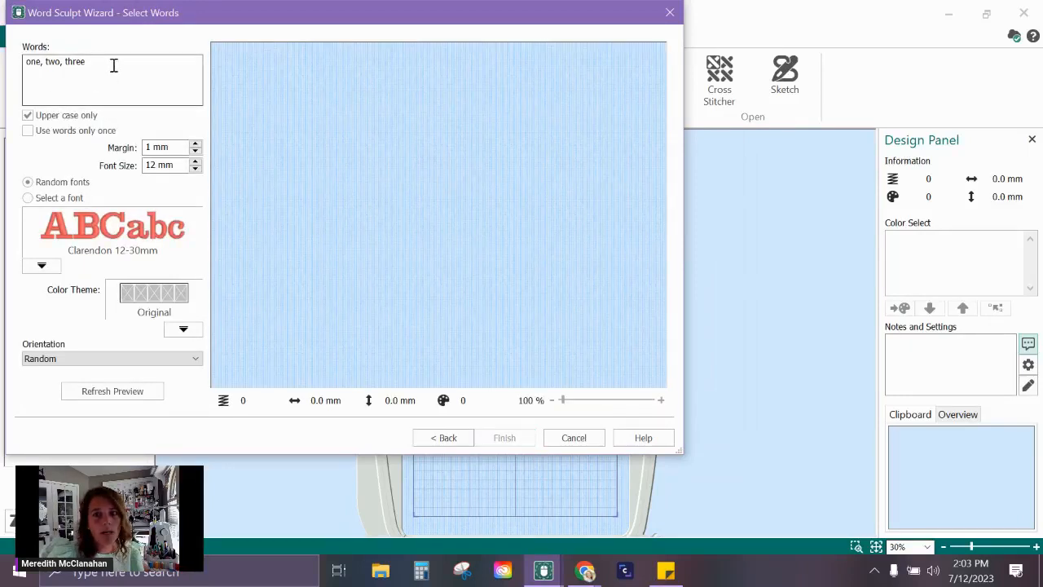
# Step: Clear the sample words and the upper-case-only option, finishing the Word Sculpt design with just the outline in the hoop
pyautogui.tripleClick(57, 66)
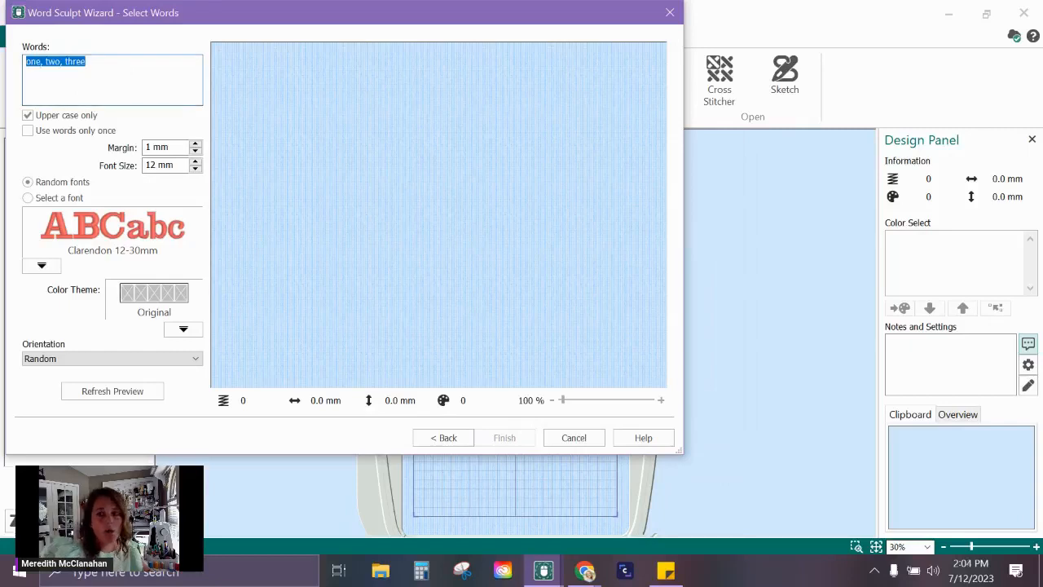
pyautogui.press('BackSpace')
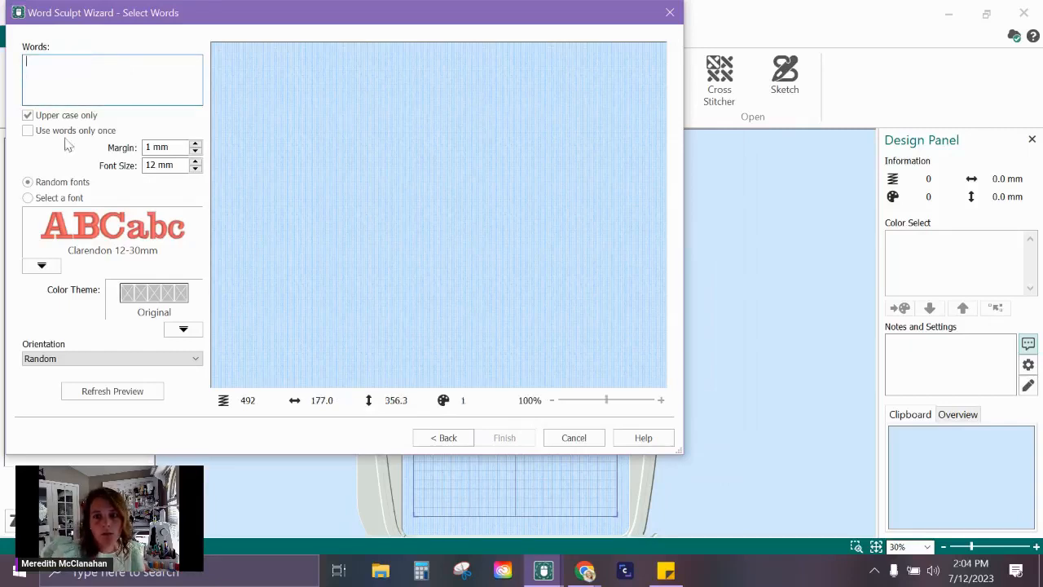
pyautogui.click(505, 178)
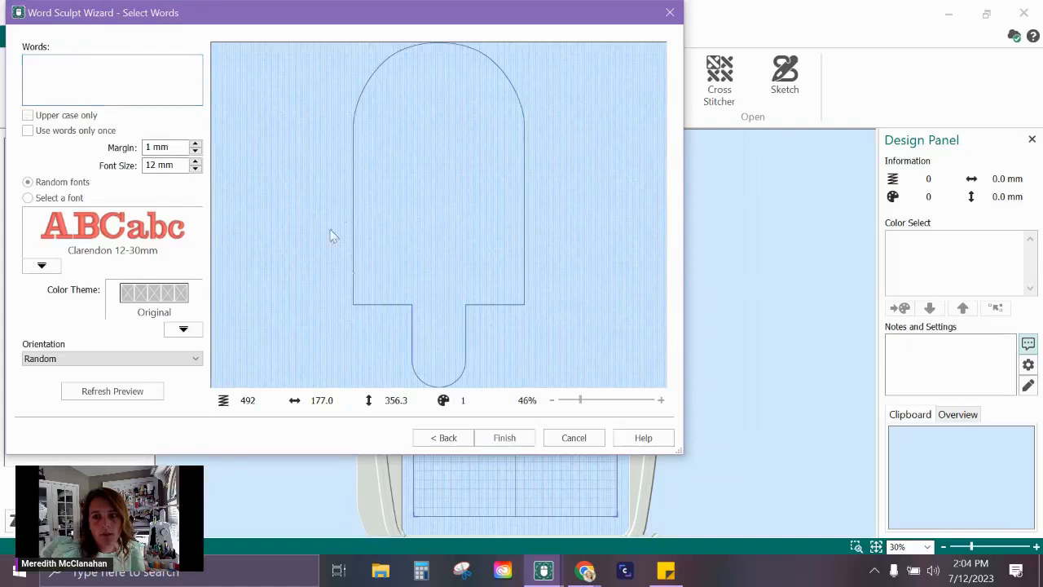
pyautogui.click(90, 96)
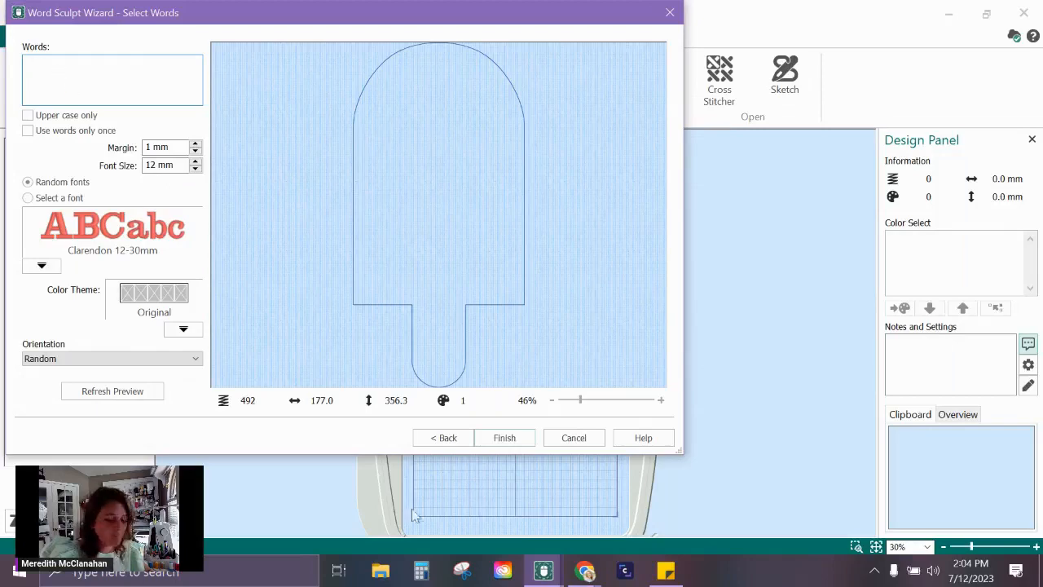
pyautogui.click(519, 437)
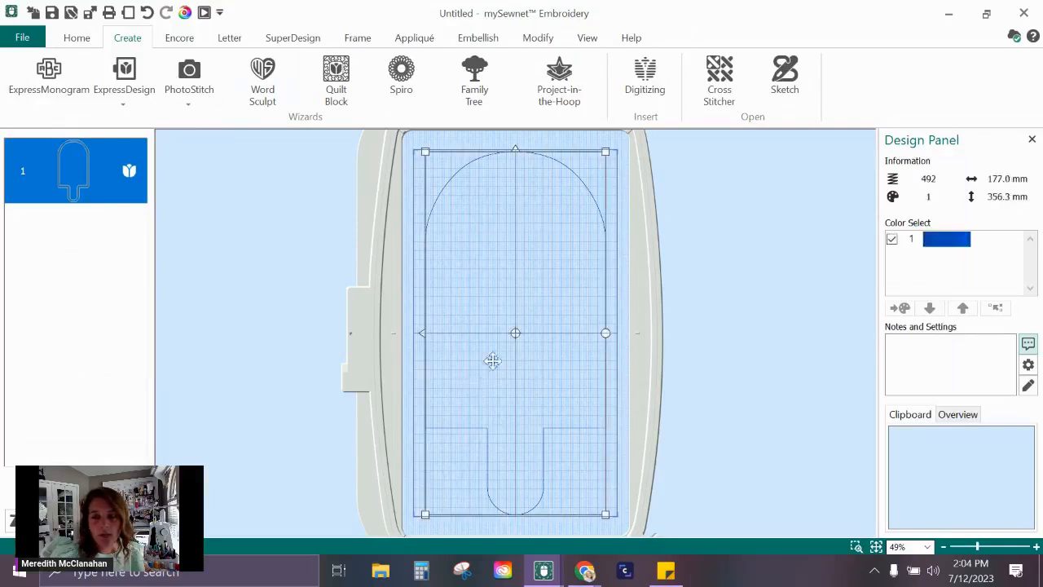
# Step: Recolor the popsicle outline with Robison-Anton Rayon 40 thread 2383 Cristy Blue, then deselect the design
pyautogui.click(409, 193)
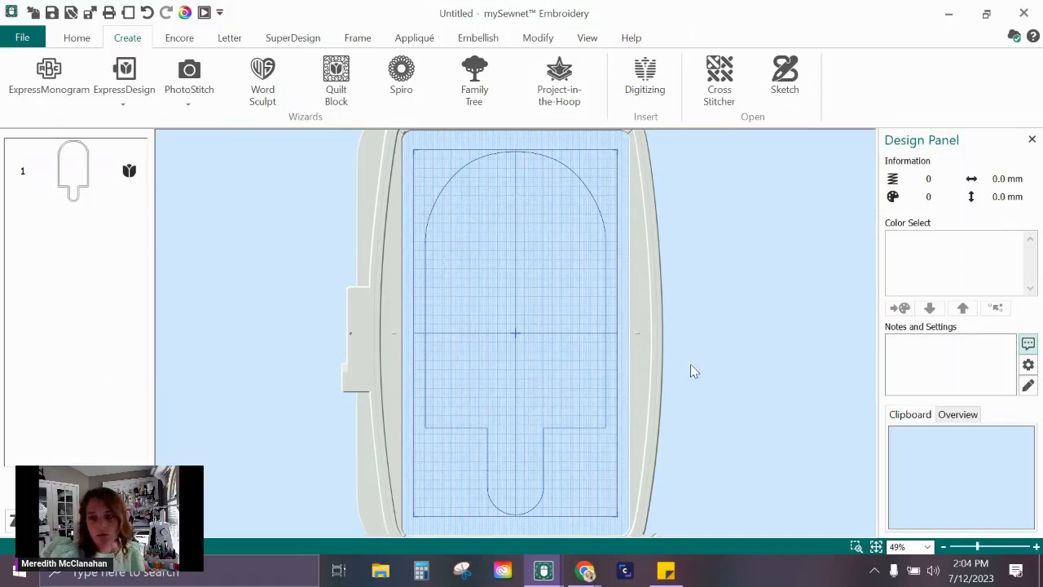
pyautogui.click(567, 324)
pyautogui.click(953, 239)
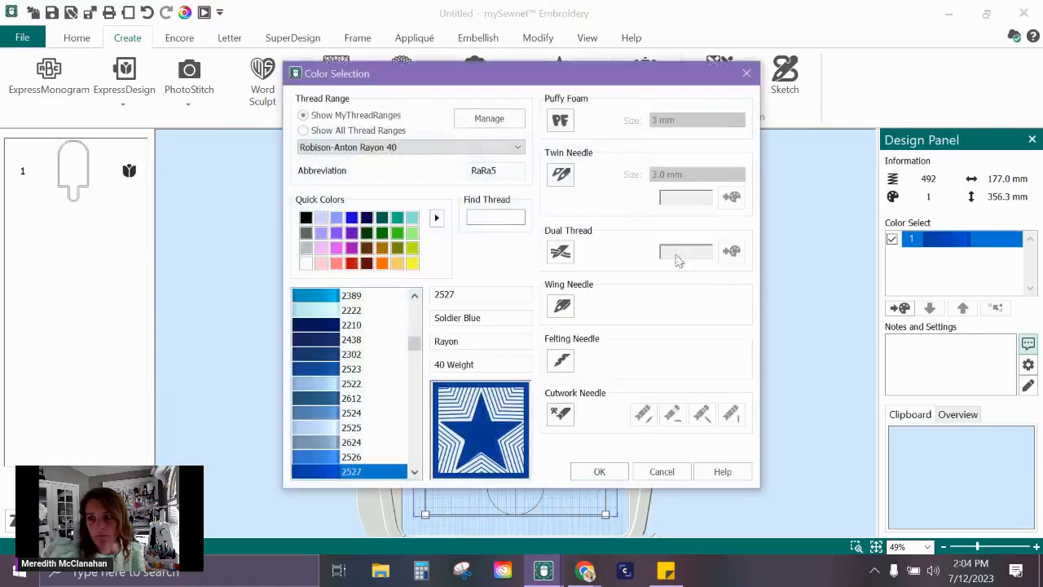
pyautogui.click(338, 218)
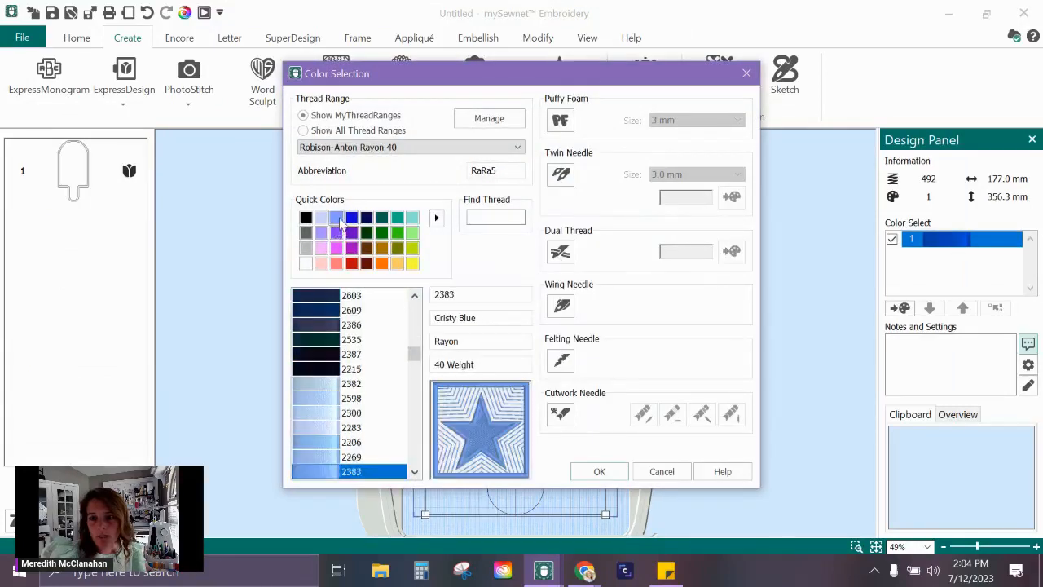
pyautogui.click(598, 472)
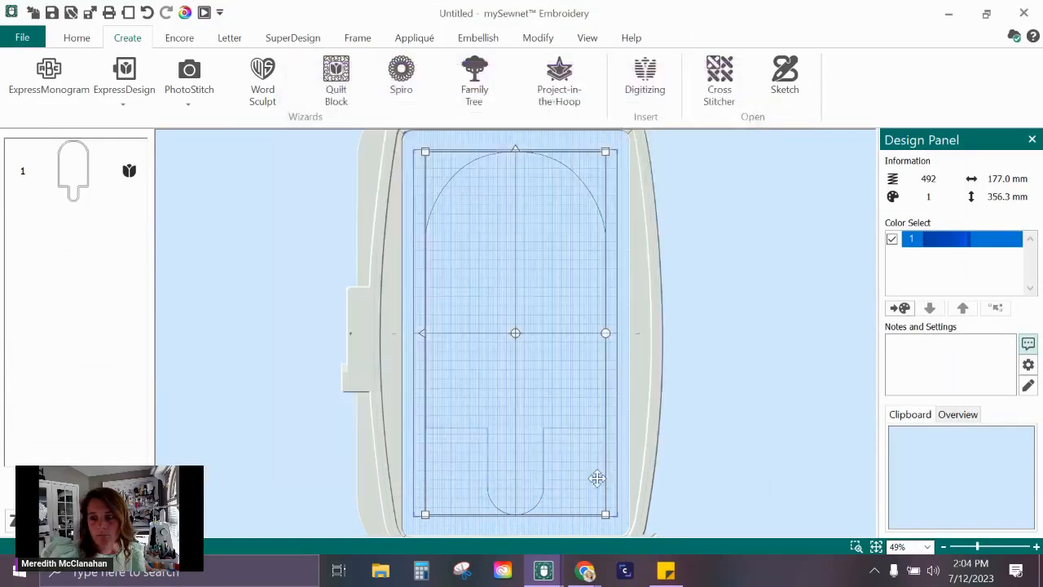
pyautogui.click(719, 332)
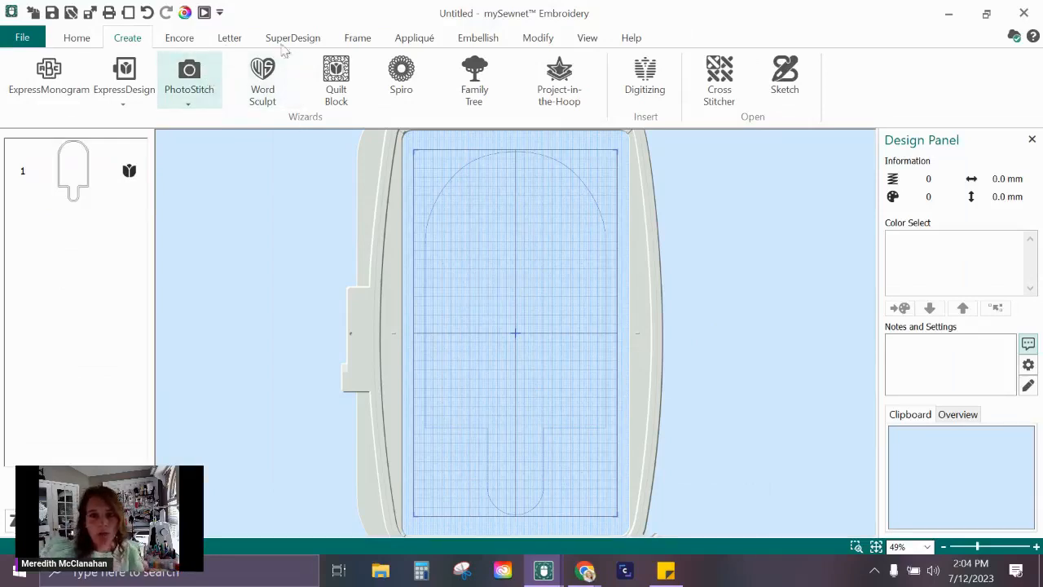
# Step: Open the motif selection for a motif underline and set the motif group to Husqvarna Viking
pyautogui.click(354, 41)
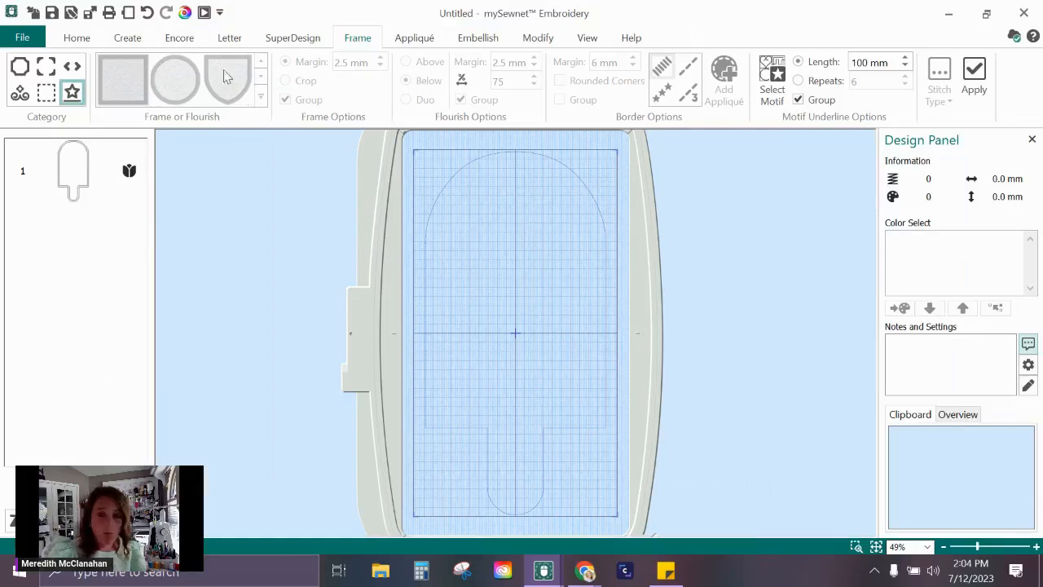
pyautogui.click(72, 94)
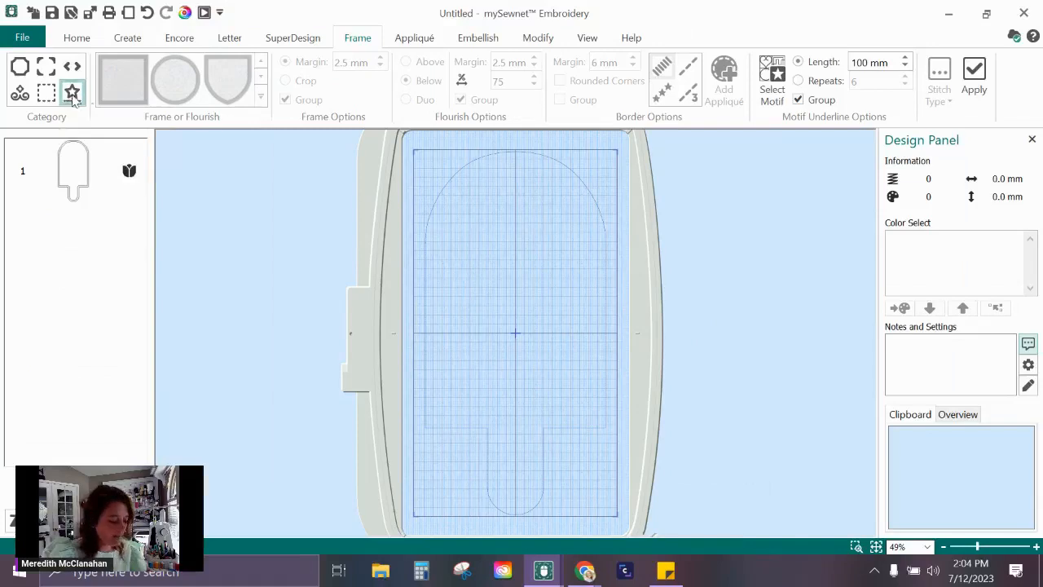
pyautogui.click(779, 91)
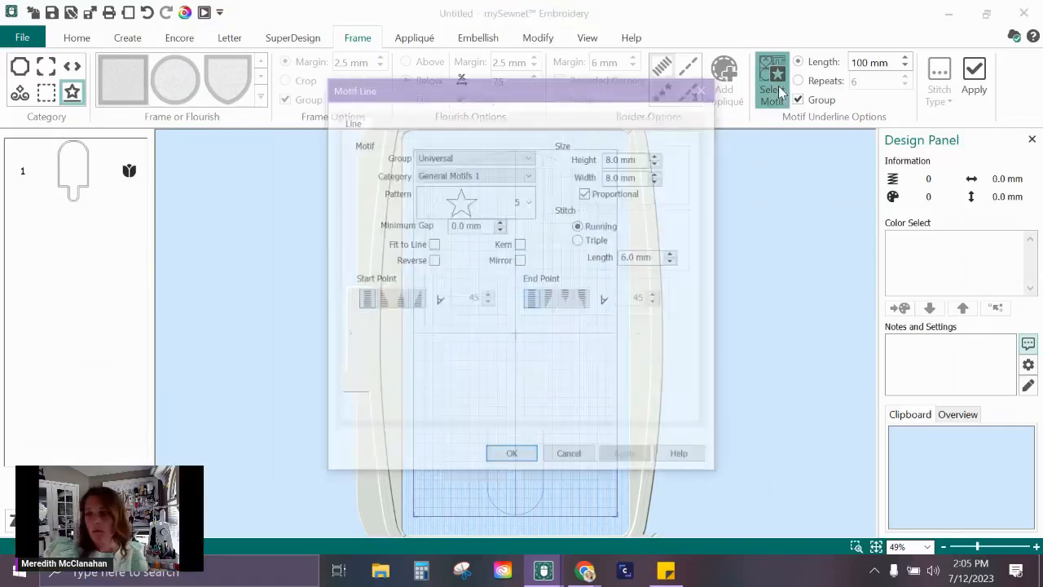
pyautogui.click(450, 156)
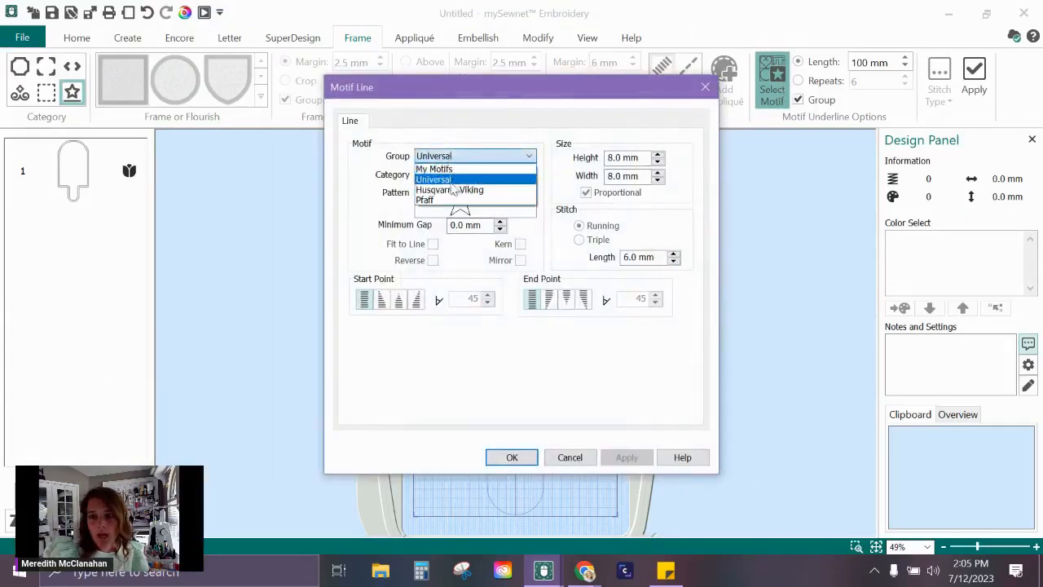
pyautogui.click(454, 191)
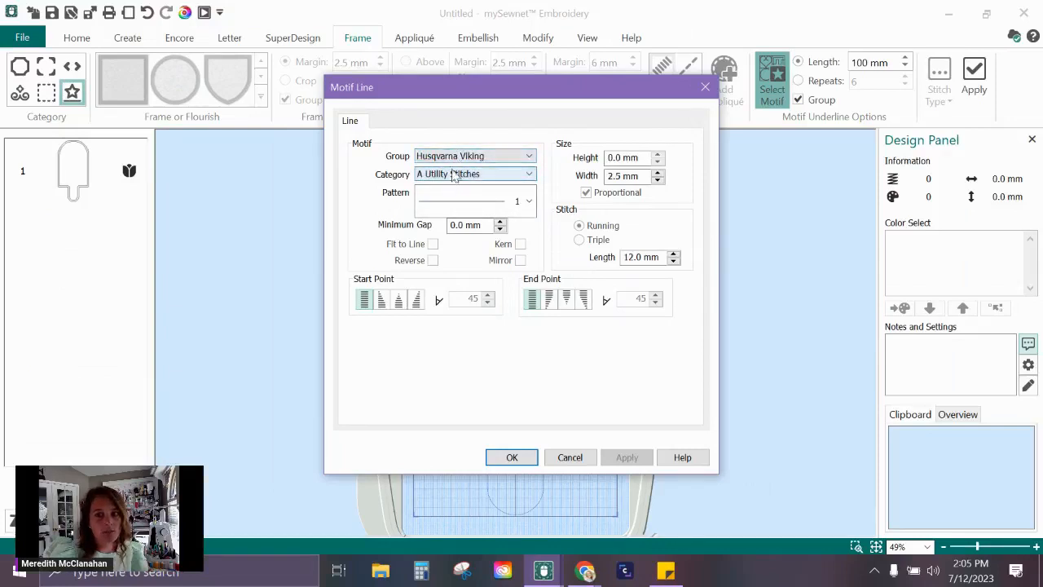
# Step: Choose pattern 1 of the A Utility Stitches category as the straight underline motif and accept the motif line settings
pyautogui.click(494, 176)
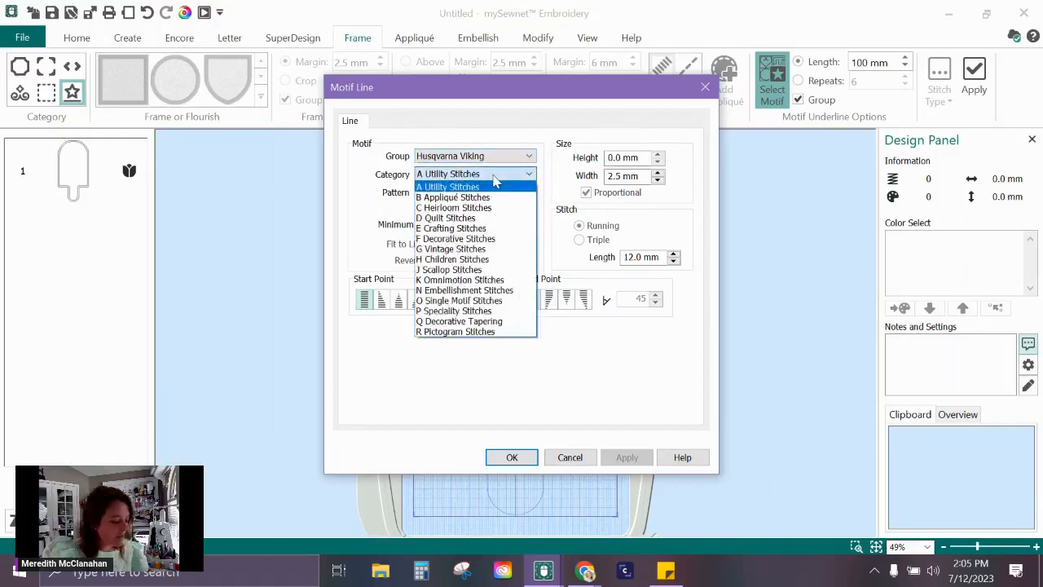
pyautogui.click(354, 201)
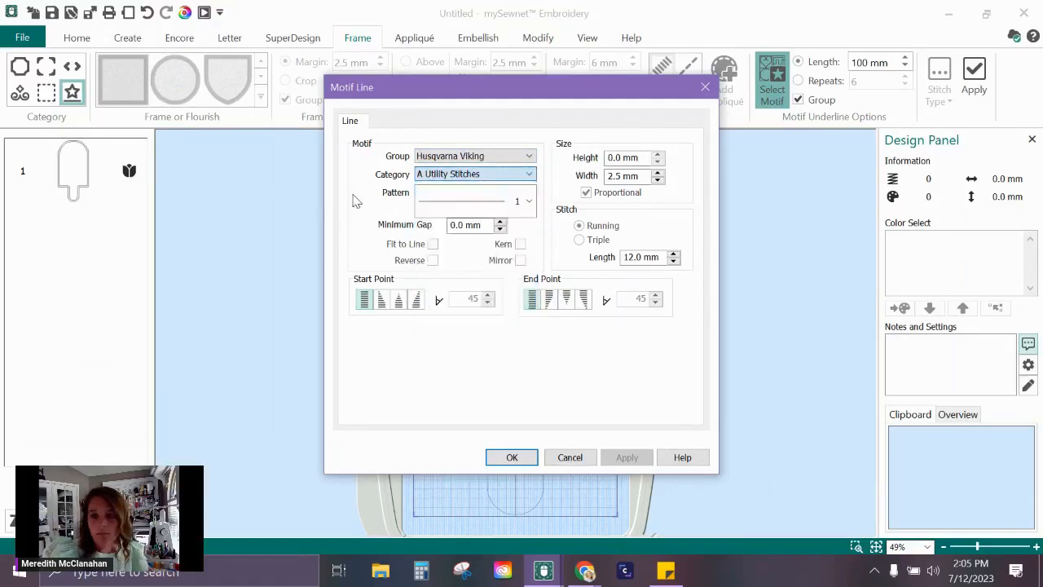
pyautogui.click(450, 205)
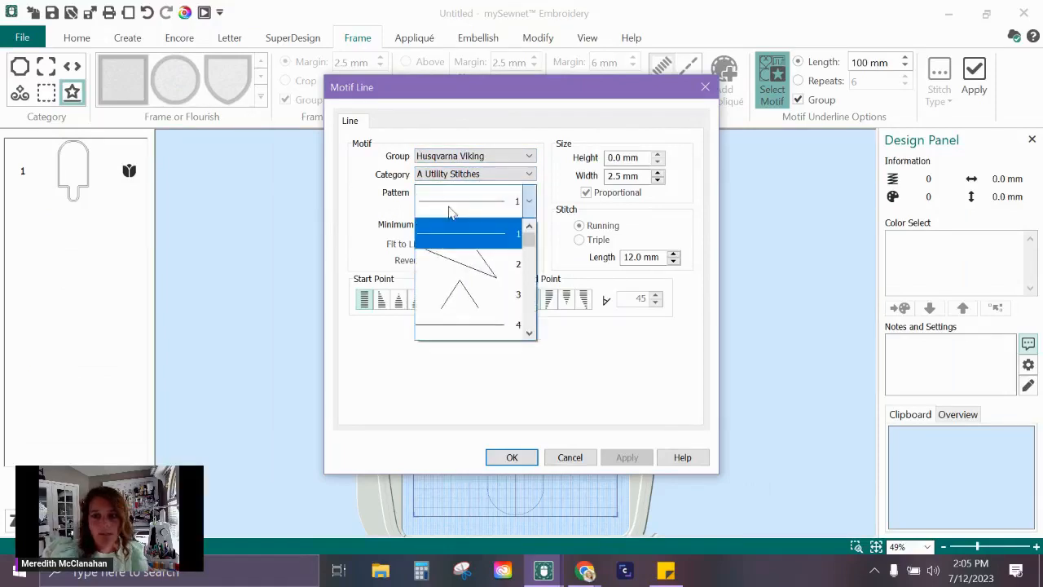
pyautogui.click(632, 225)
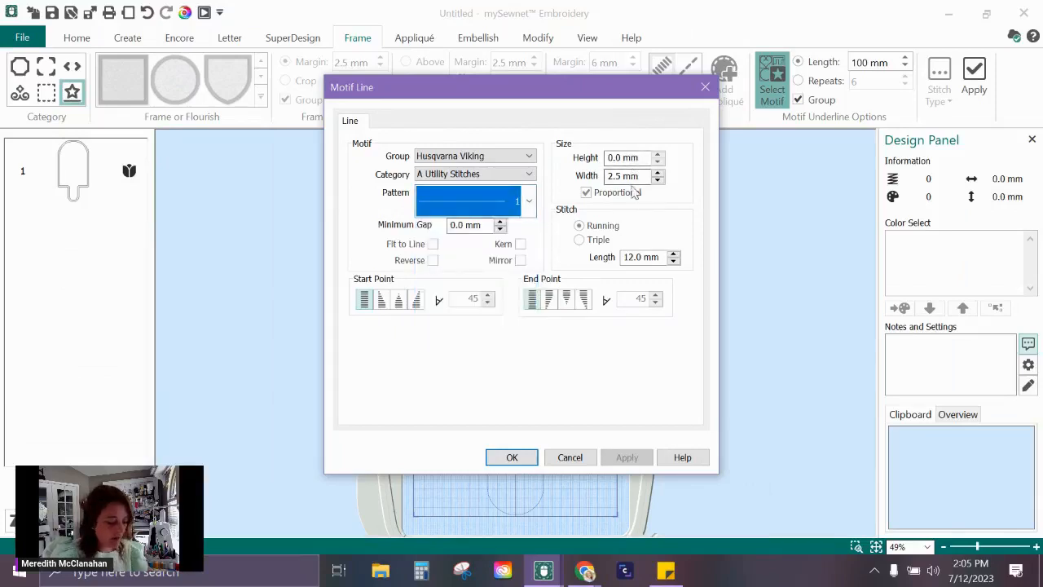
pyautogui.click(520, 155)
pyautogui.click(514, 167)
pyautogui.click(509, 176)
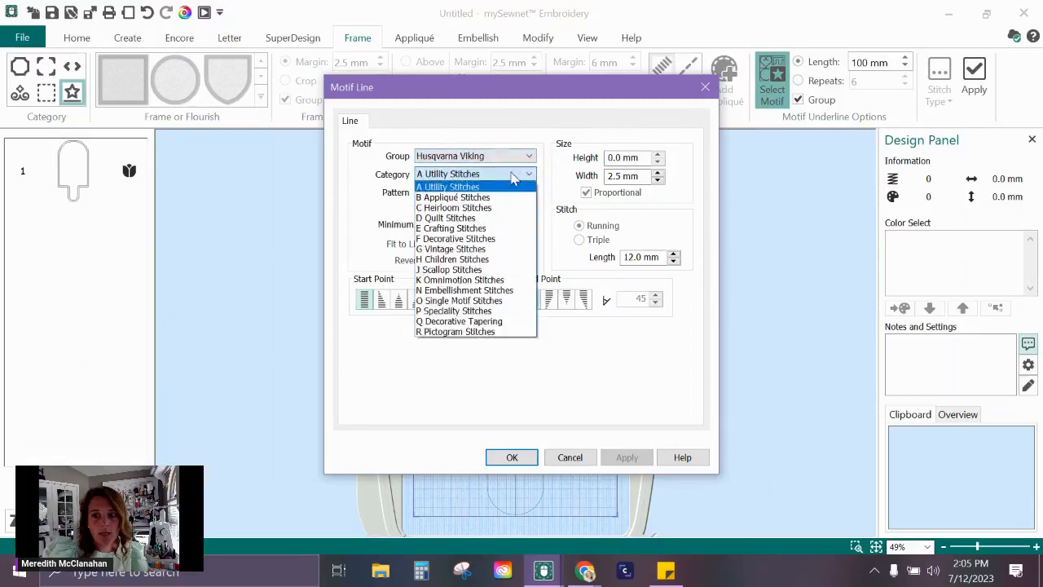
pyautogui.click(509, 185)
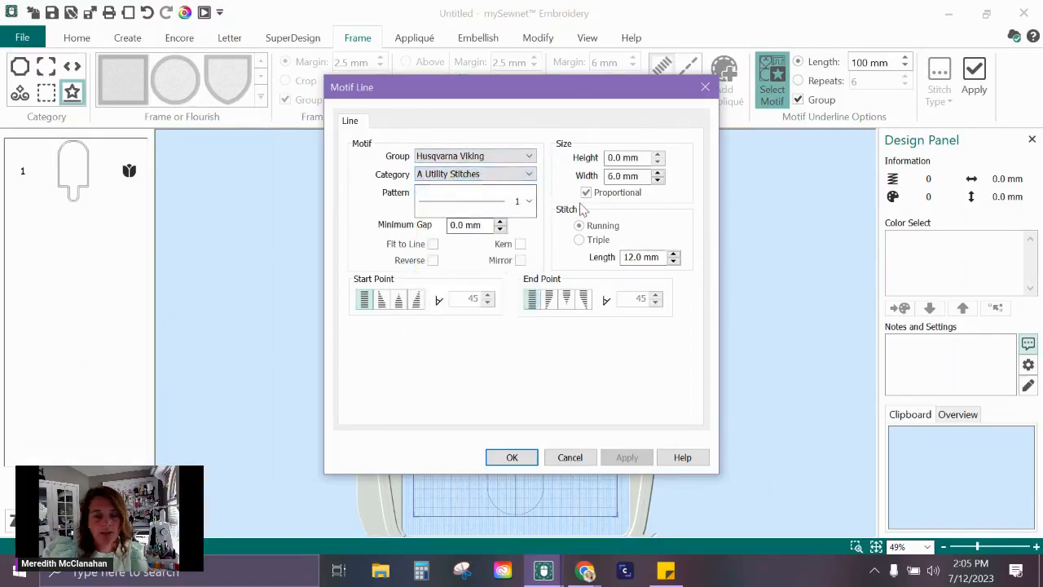
pyautogui.click(512, 457)
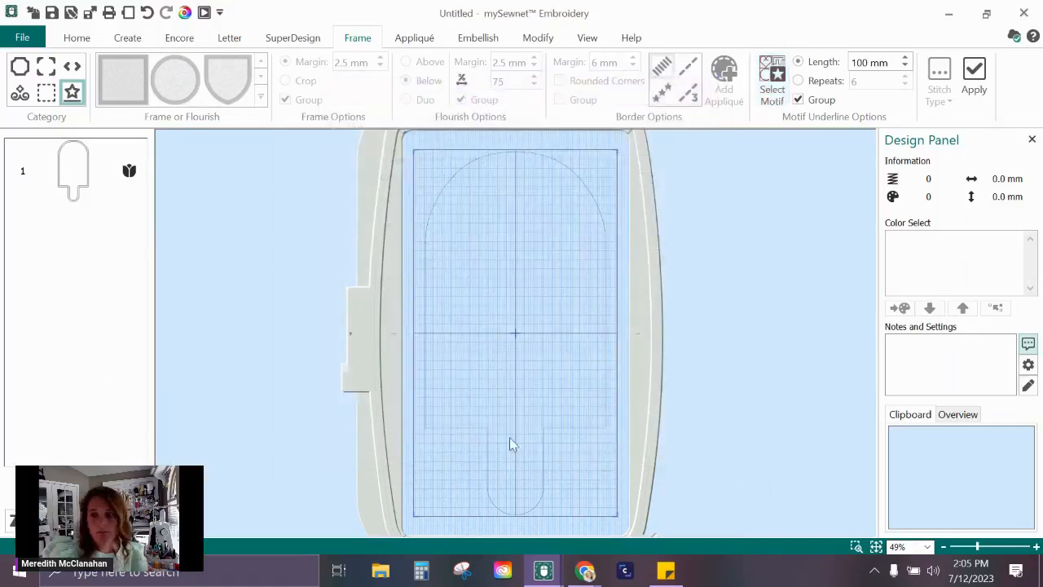
# Step: Set the motif underline length to 190 mm and add the line to the hoop
pyautogui.tripleClick(868, 67)
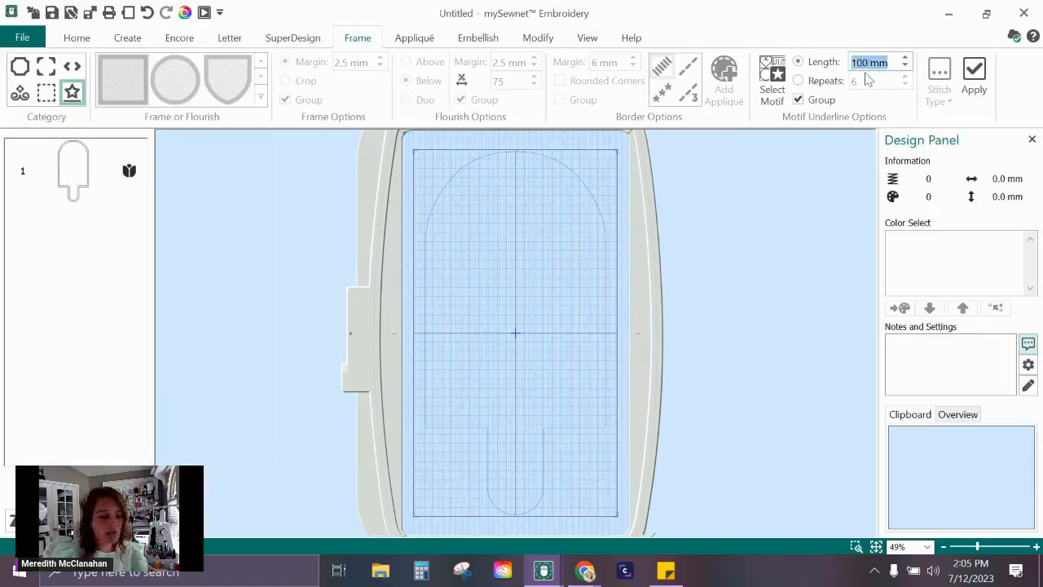
pyautogui.write('190')
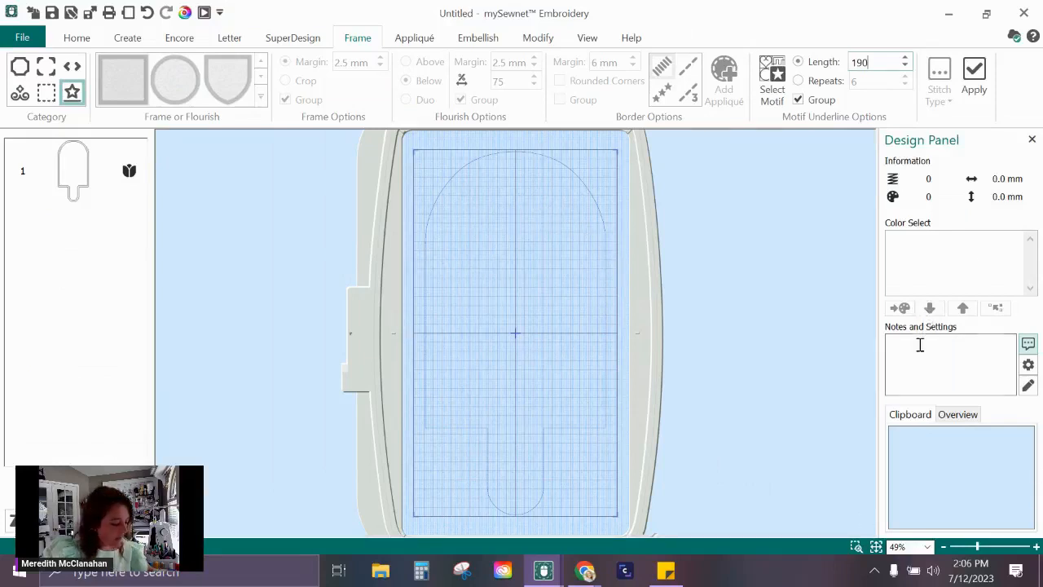
pyautogui.click(662, 295)
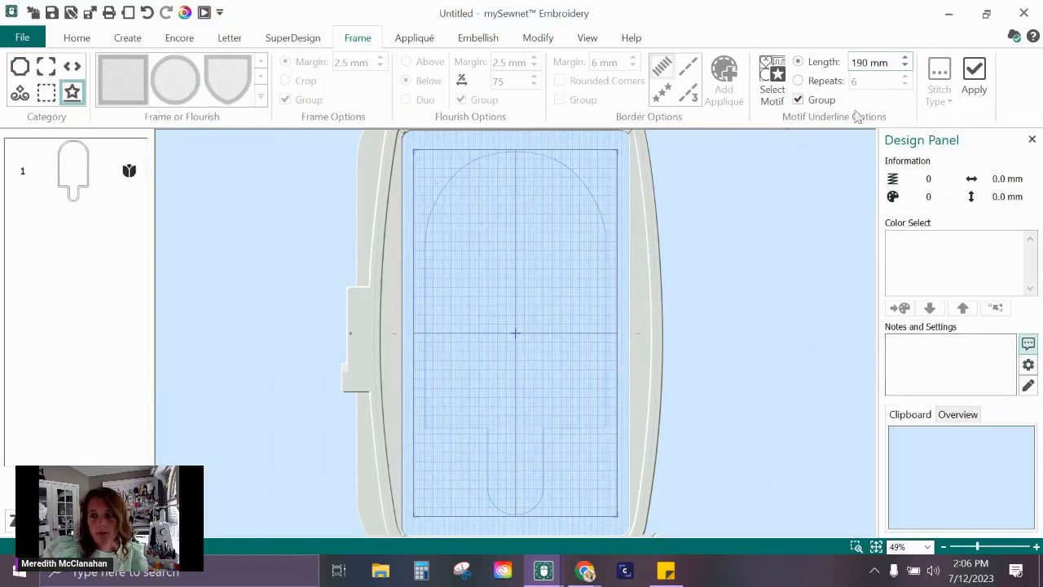
pyautogui.click(975, 81)
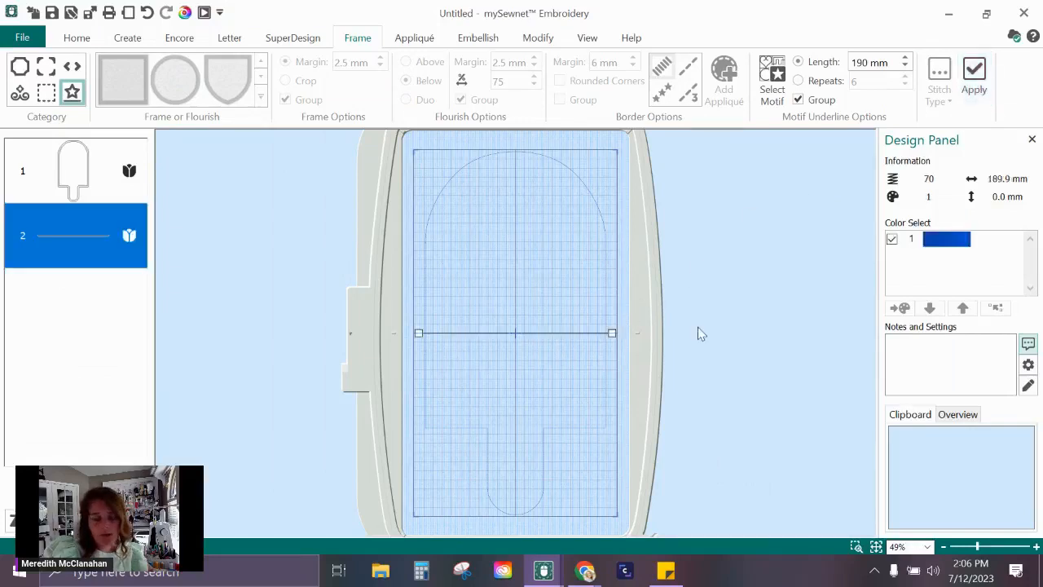
# Step: Recolor the new motif line with Robison-Anton Rayon 40 thread 2296 Black
pyautogui.click(958, 237)
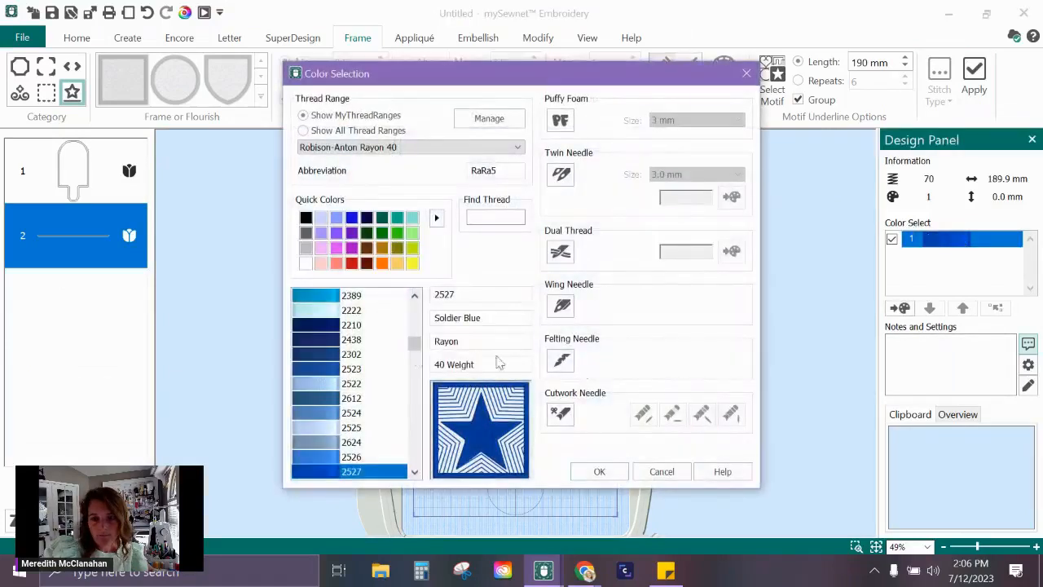
pyautogui.moveTo(413, 346); pyautogui.dragTo(375, 468)
pyautogui.click(326, 428)
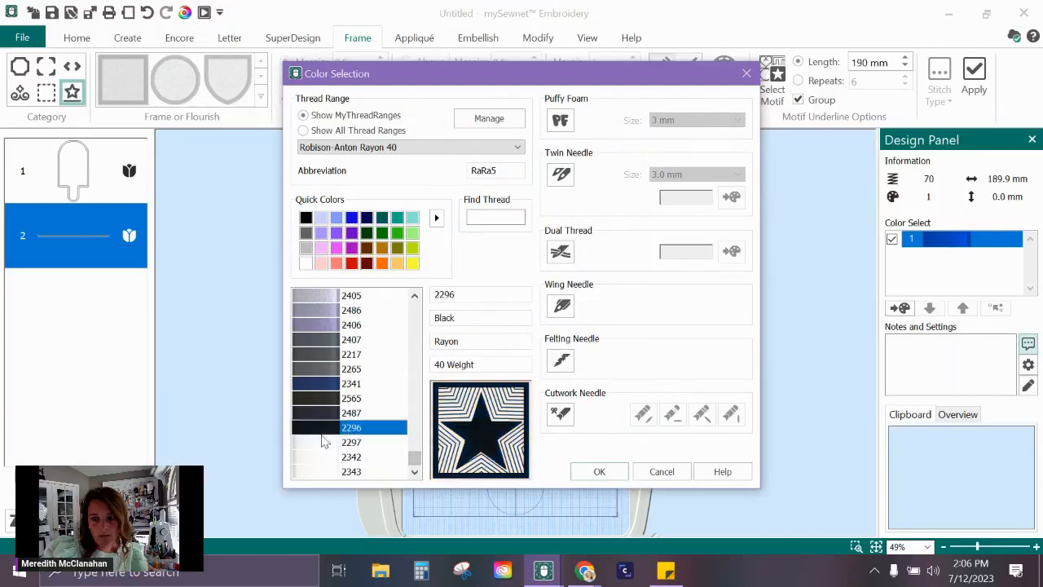
pyautogui.click(597, 471)
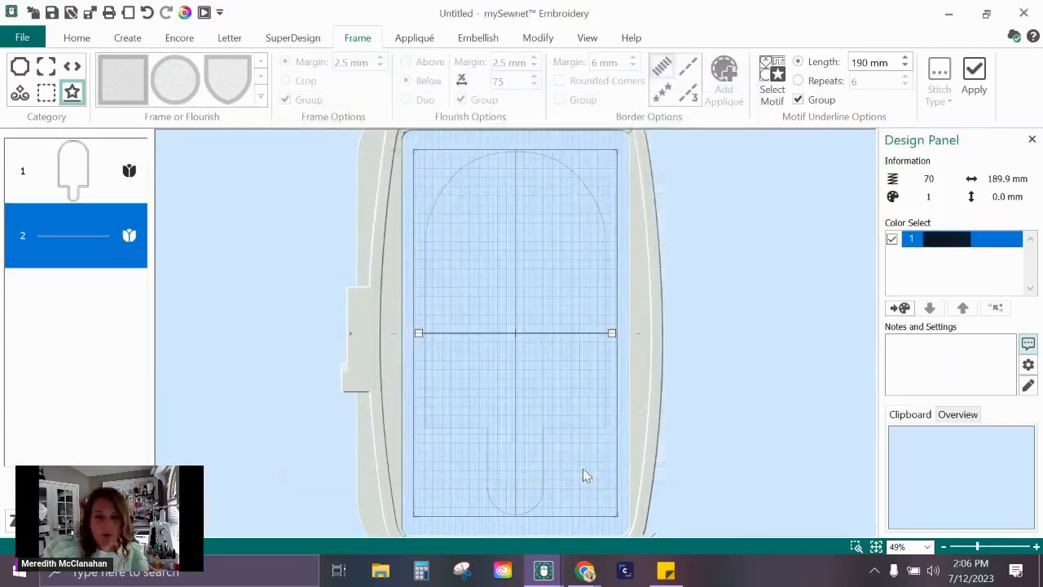
# Step: Rotate the black motif line by 90 degrees so it runs vertically through the hoop center
pyautogui.click(77, 41)
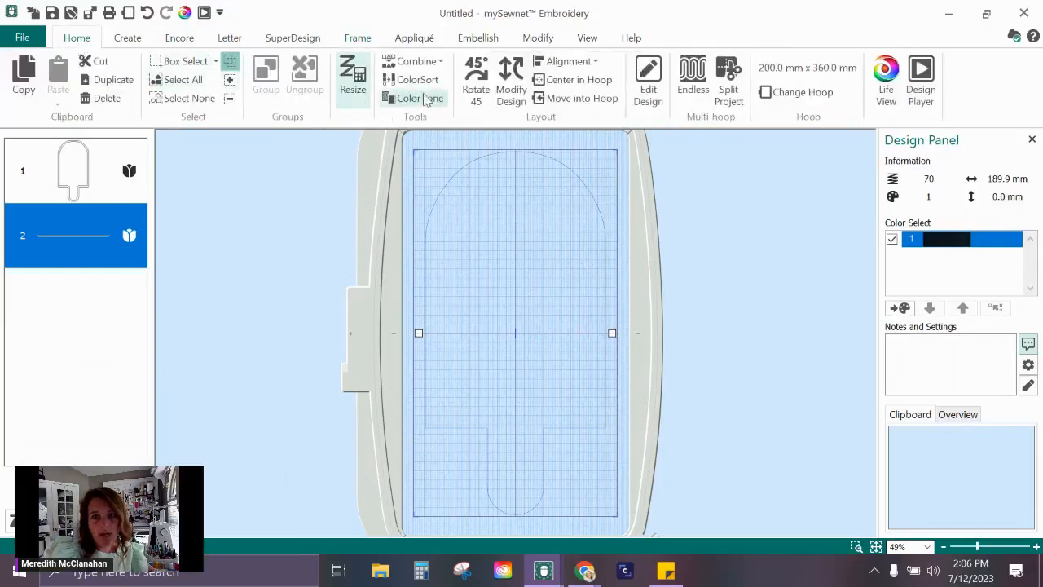
pyautogui.click(472, 77)
pyautogui.click(472, 76)
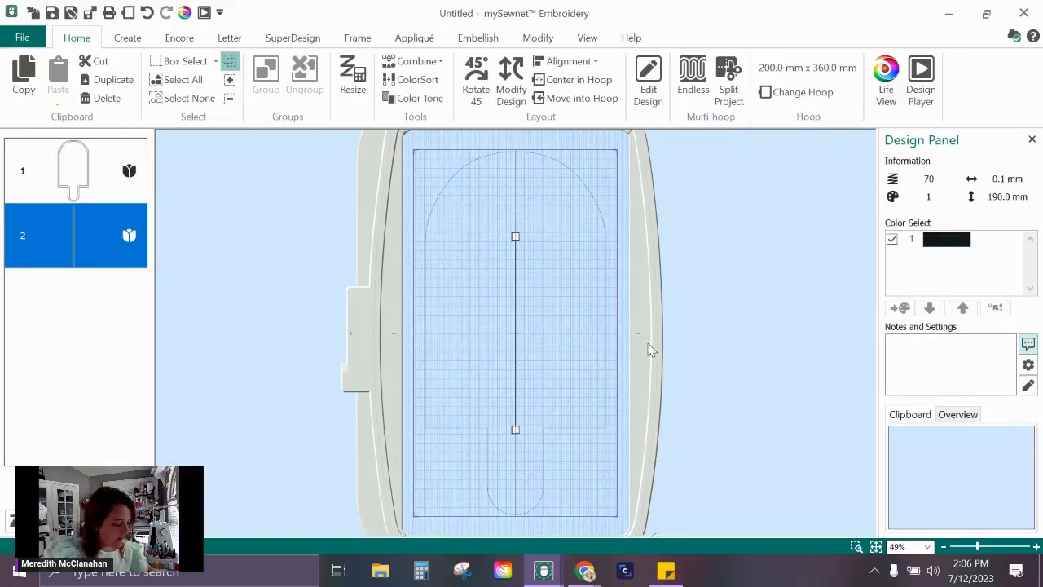
# Step: Set the grid size to 9 mm
pyautogui.click(587, 38)
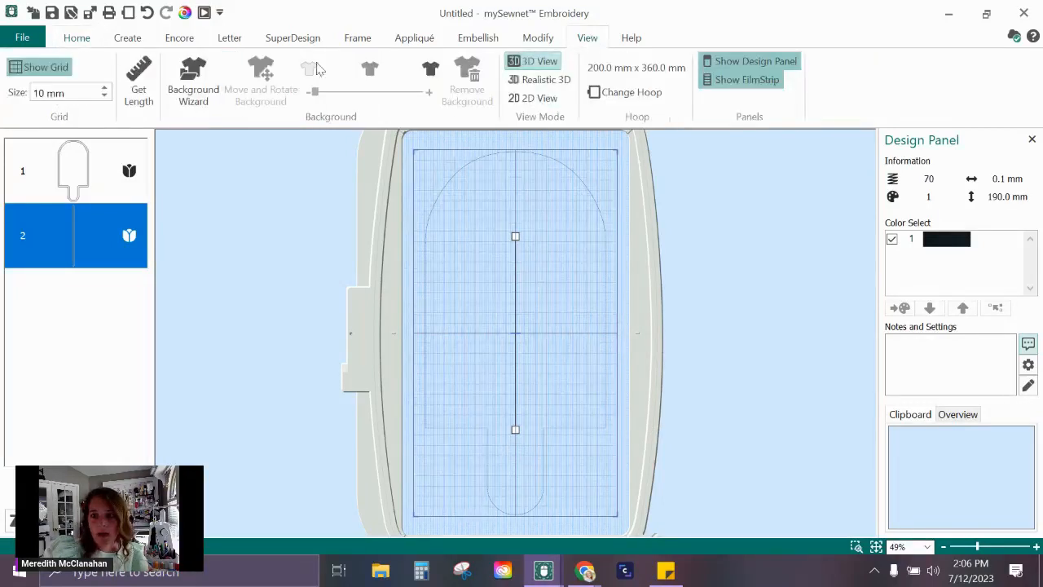
pyautogui.click(105, 96)
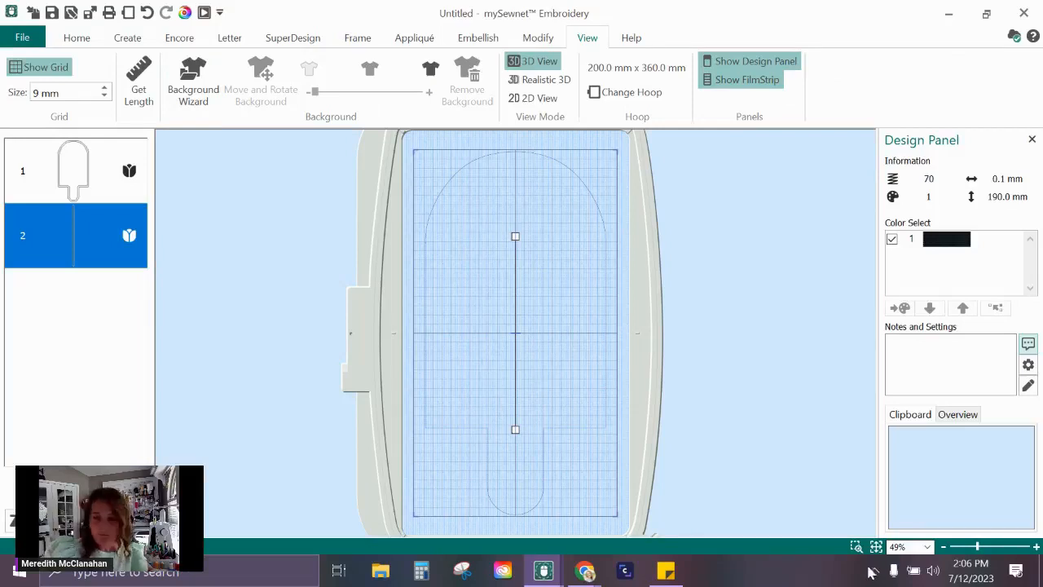
pyautogui.moveTo(475, 222); pyautogui.dragTo(556, 444)
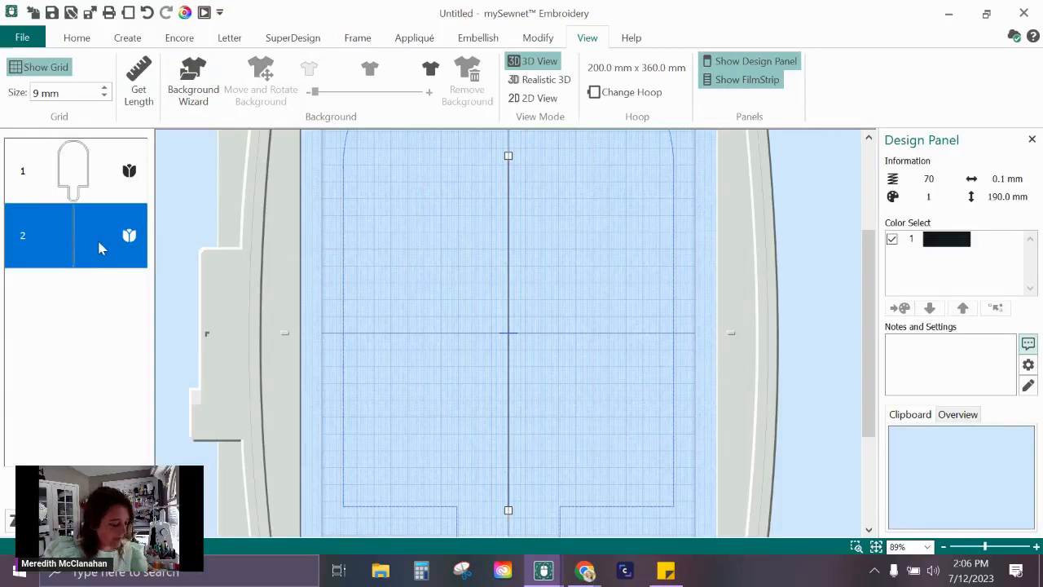
# Step: Duplicate the vertical line and set up a straight-line Encore of the copy with 2 repeats
pyautogui.click(77, 37)
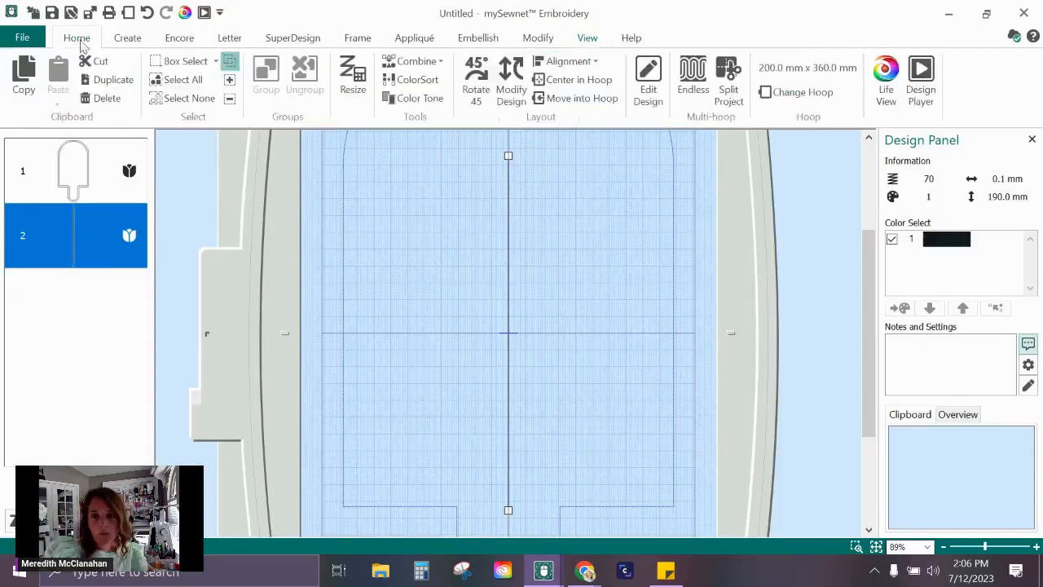
pyautogui.click(111, 80)
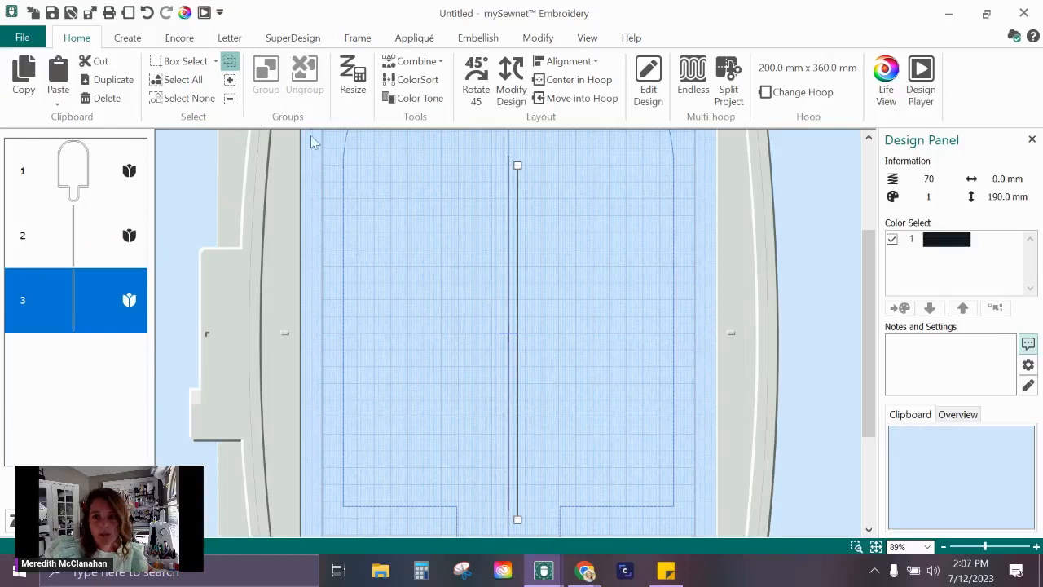
pyautogui.click(191, 45)
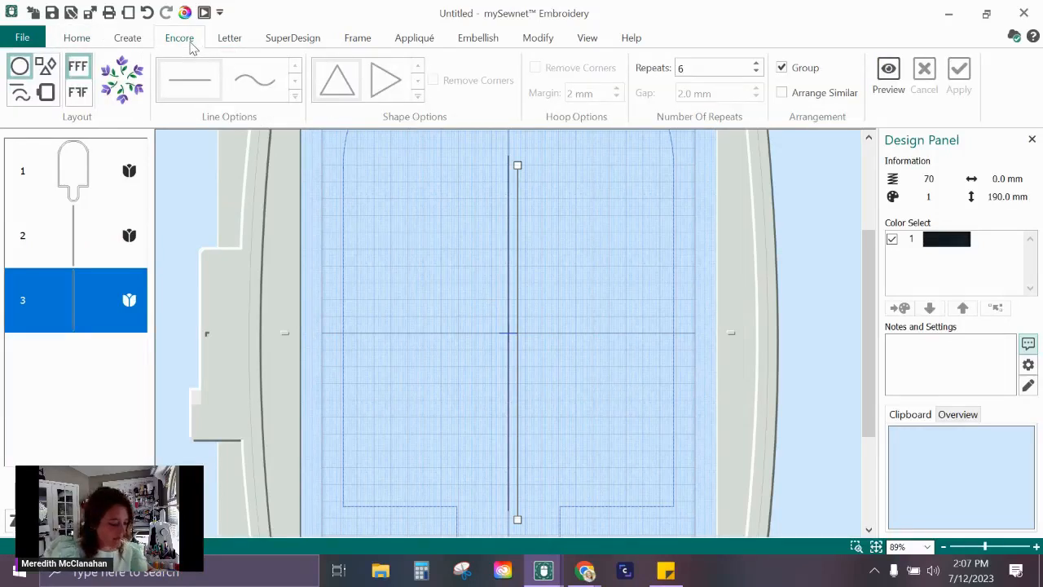
pyautogui.click(21, 96)
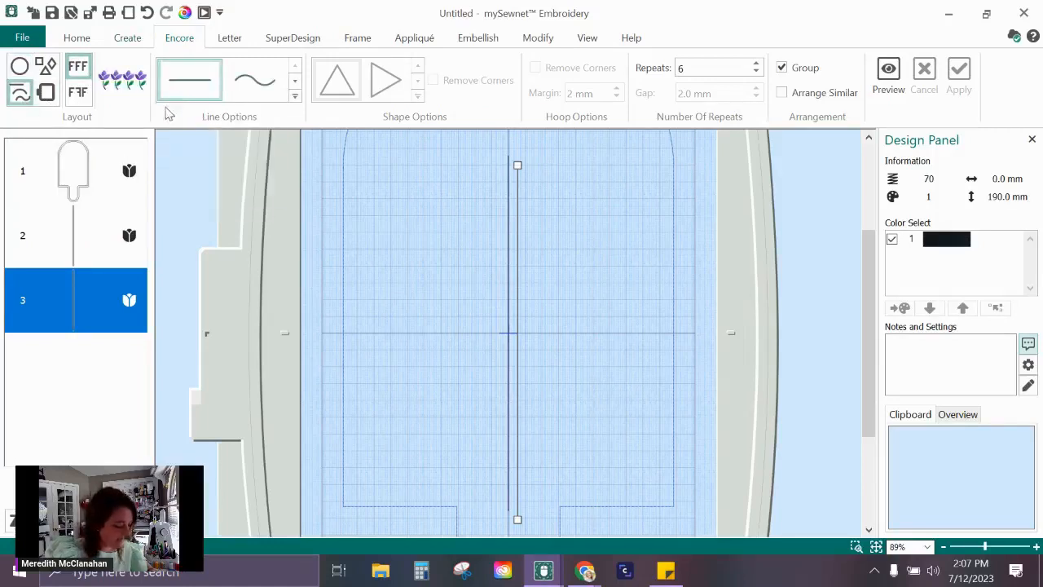
pyautogui.click(756, 72)
pyautogui.click(756, 72)
pyautogui.click(756, 72)
pyautogui.doubleClick(691, 68)
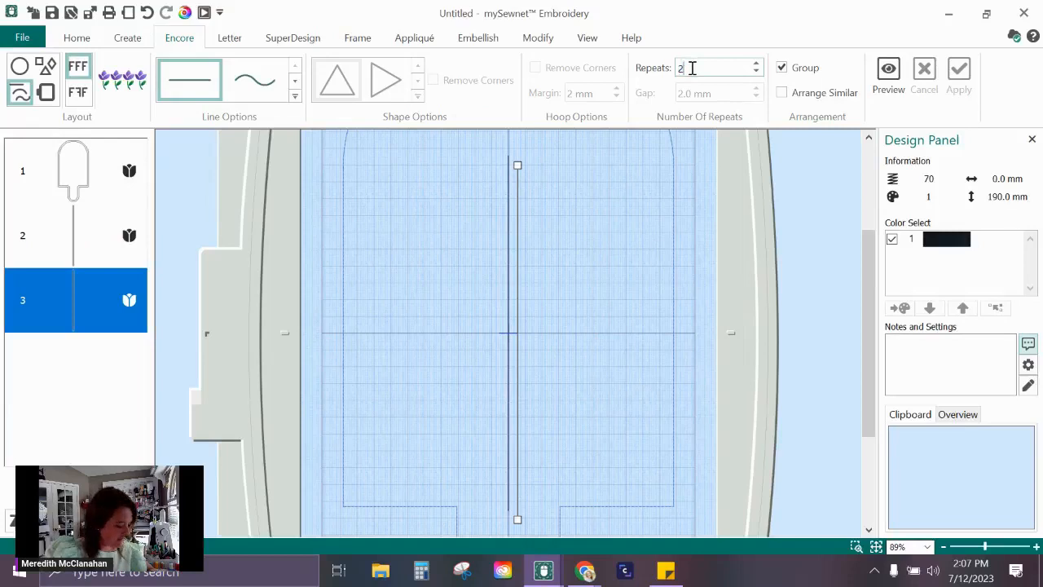
# Step: Preview the Encore, spread its two lines about 18.6 mm apart around the center line, and apply it
pyautogui.click(888, 78)
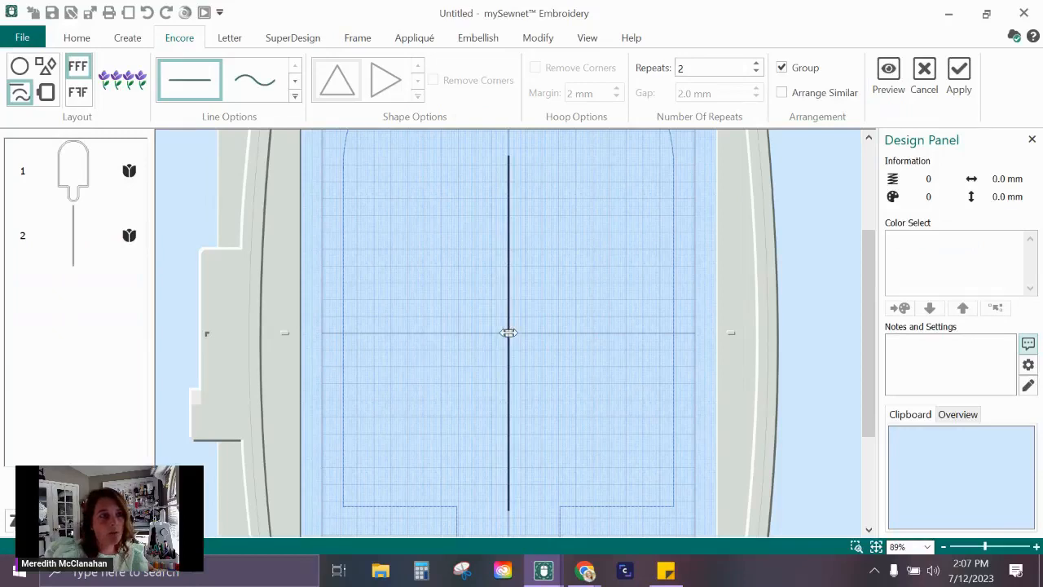
pyautogui.moveTo(508, 333); pyautogui.dragTo(525, 333)
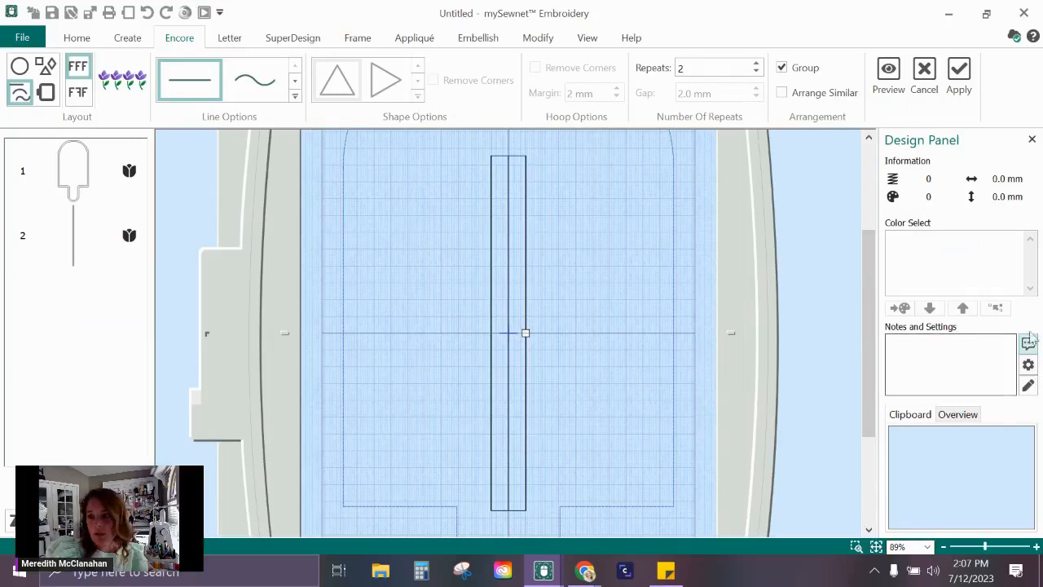
pyautogui.click(959, 79)
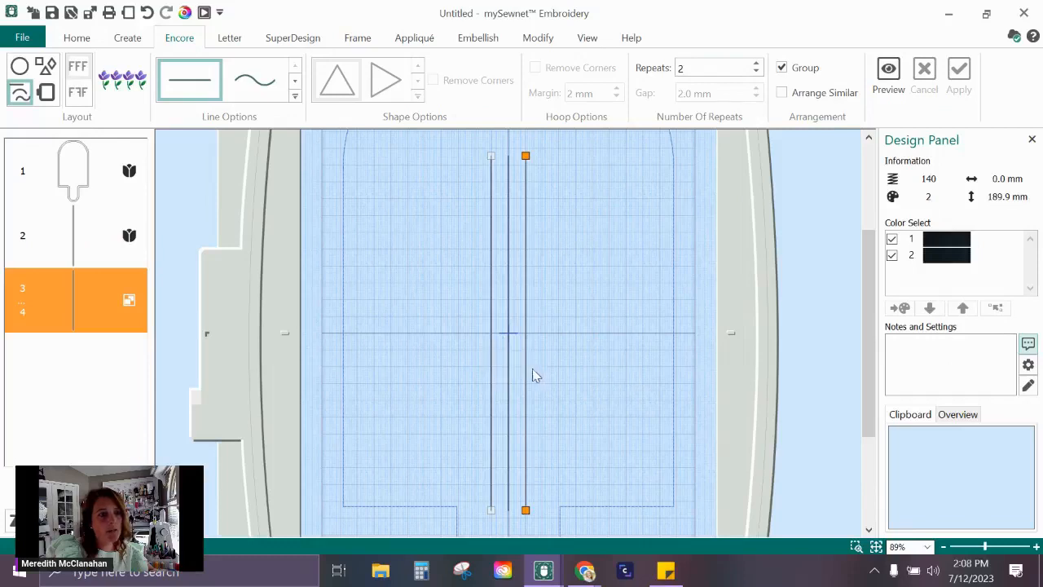
# Step: Combine the two grouped side lines into one design and merge their colors with ColorSort
pyautogui.click(88, 41)
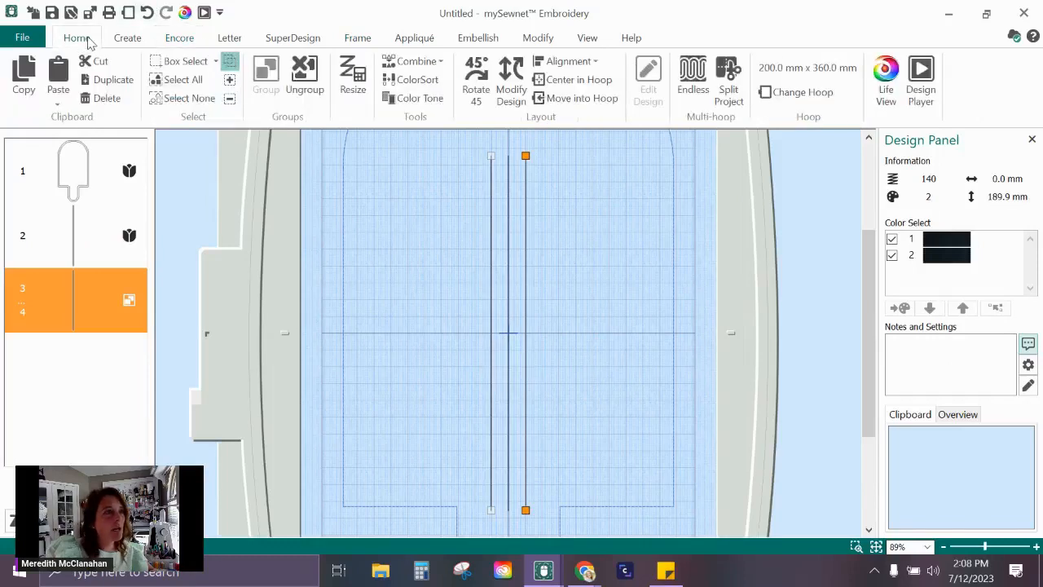
pyautogui.click(433, 63)
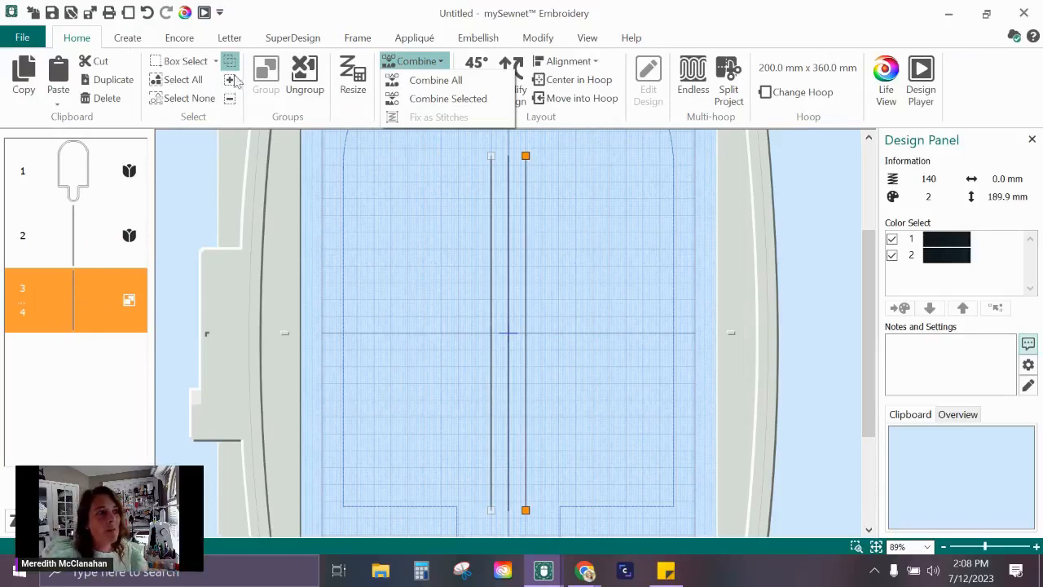
pyautogui.click(467, 99)
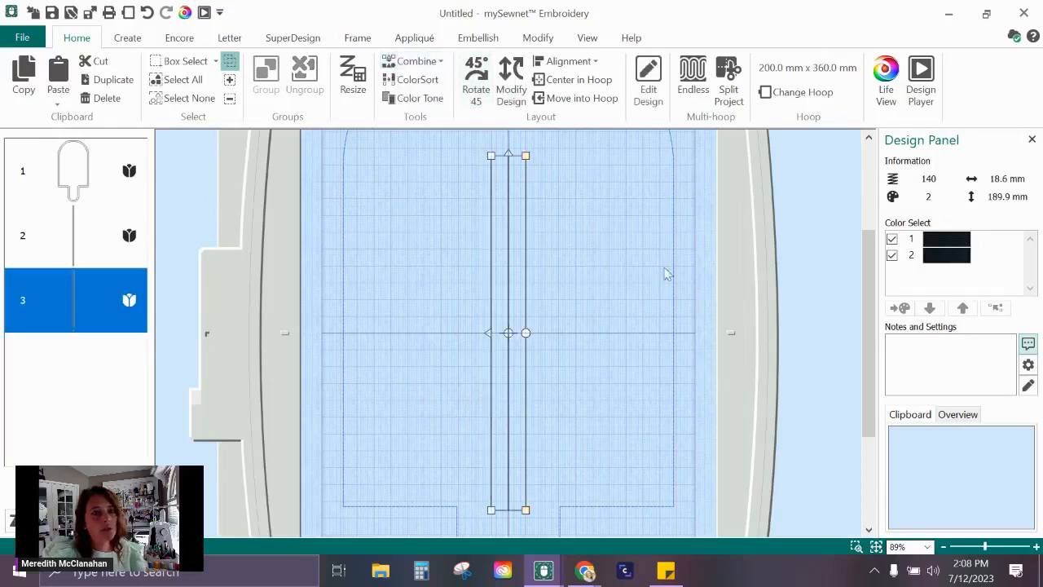
pyautogui.click(435, 86)
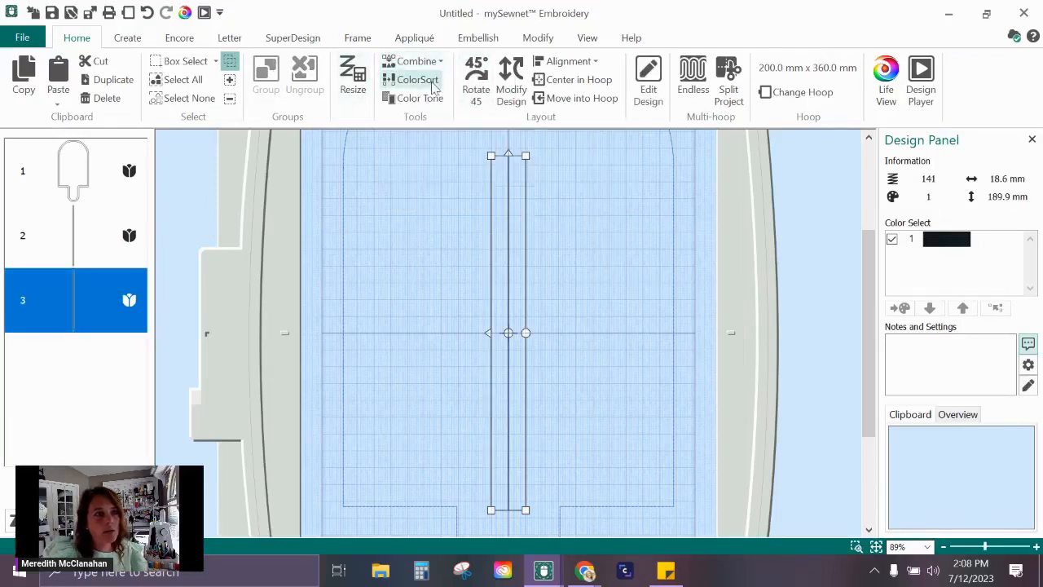
# Step: Recolor the combined side lines with the gray thread 2537 Steel
pyautogui.doubleClick(932, 239)
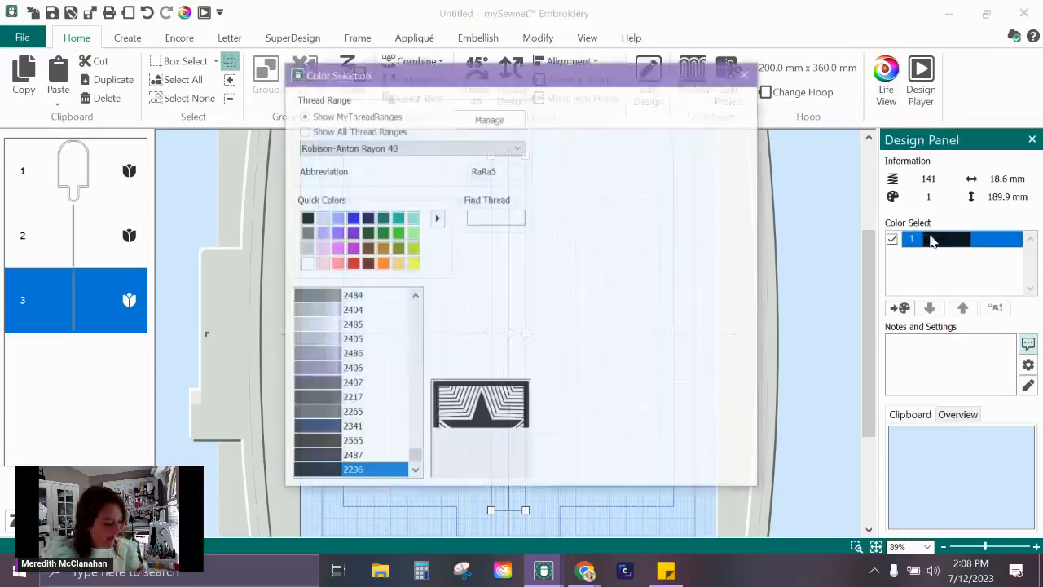
pyautogui.click(307, 248)
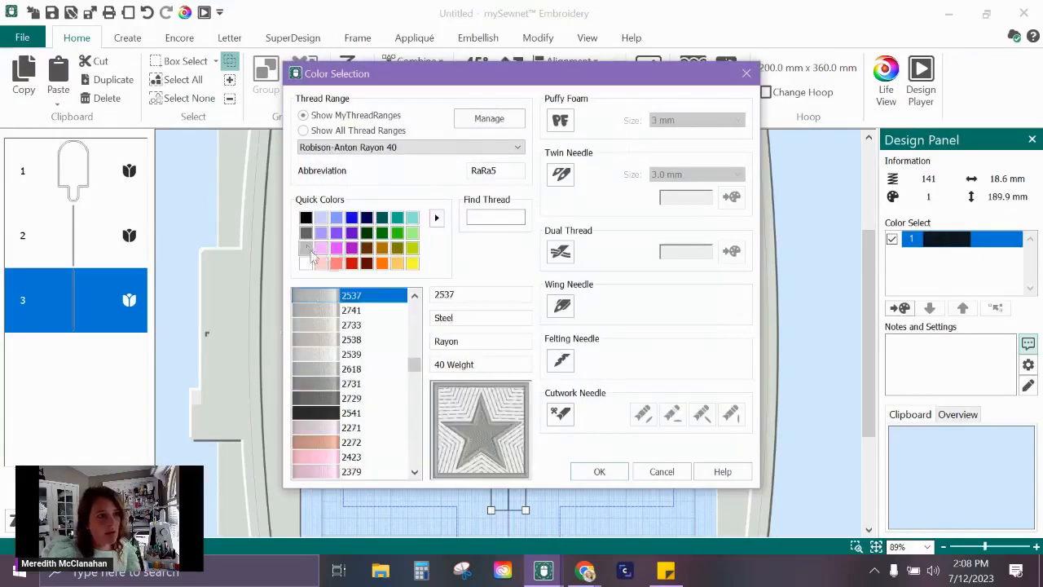
pyautogui.click(595, 471)
# Step: Confirm the gray thread for the side lines and set the grid size to 6 mm
pyautogui.click(591, 449)
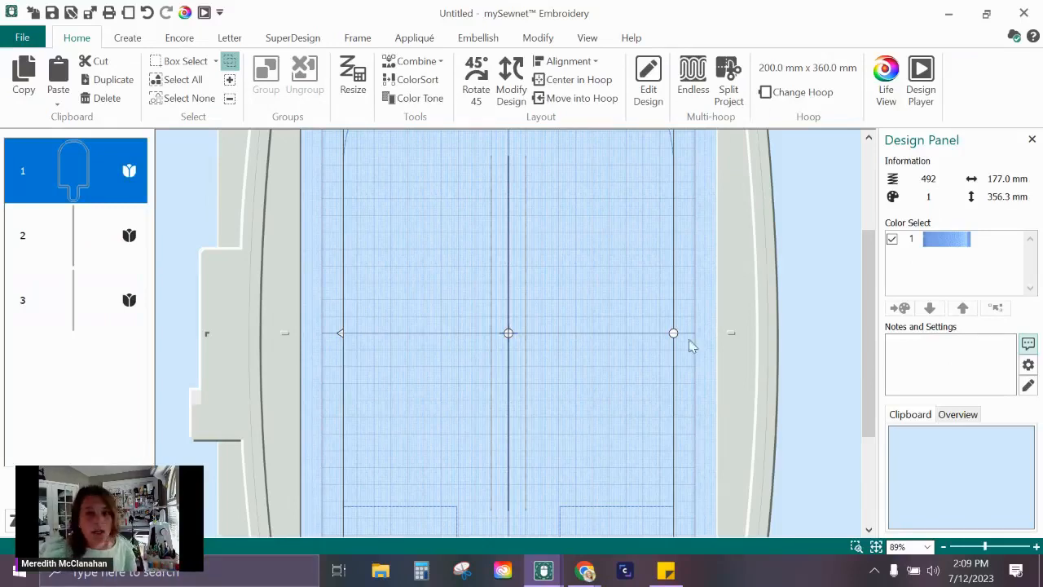
pyautogui.click(587, 38)
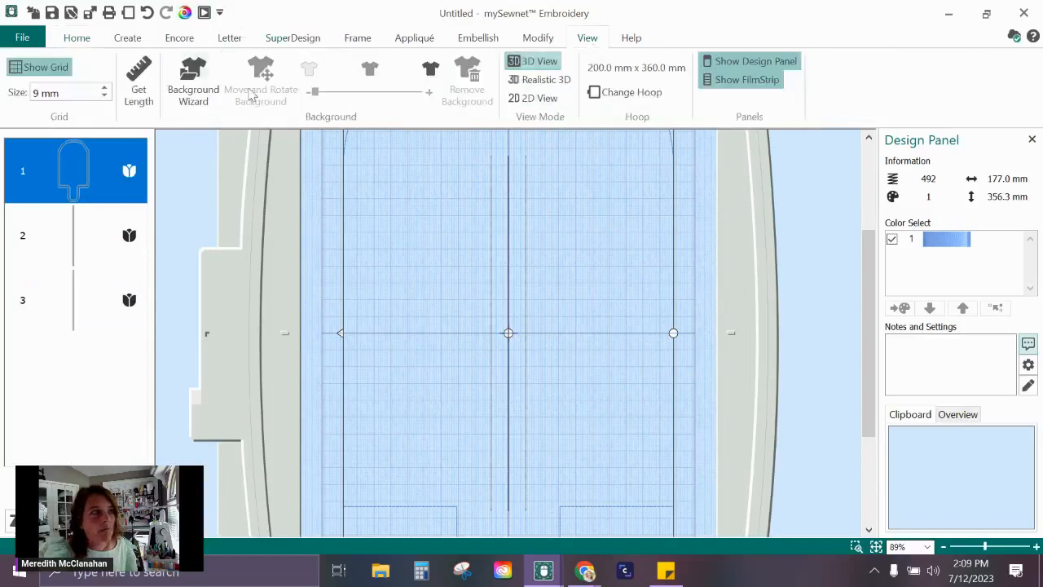
pyautogui.scroll(-2, 88, 94)
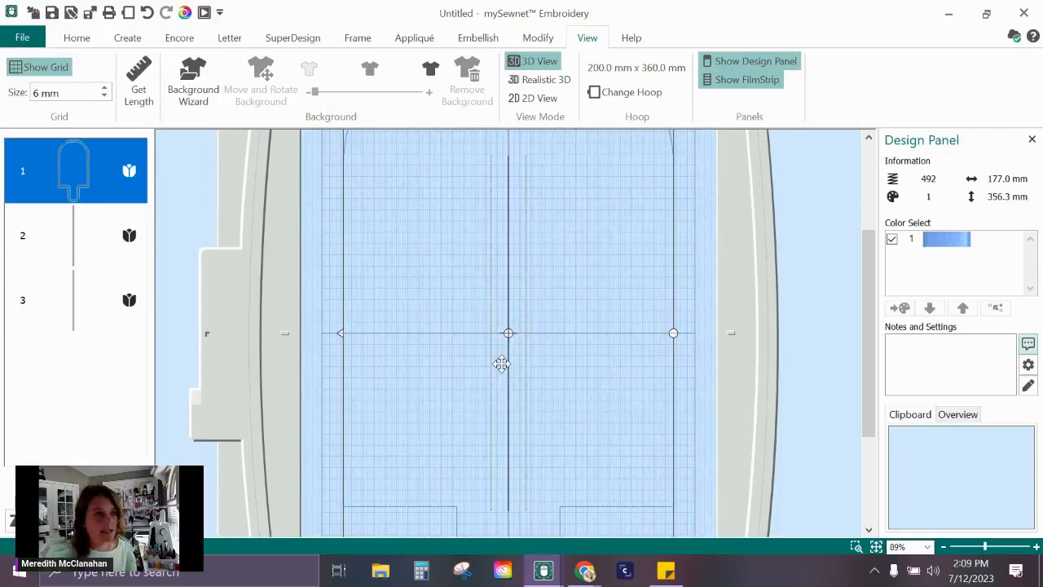
# Step: Duplicate the vertical center line and move the copy about one 6 mm grid square right of the center
pyautogui.click(81, 232)
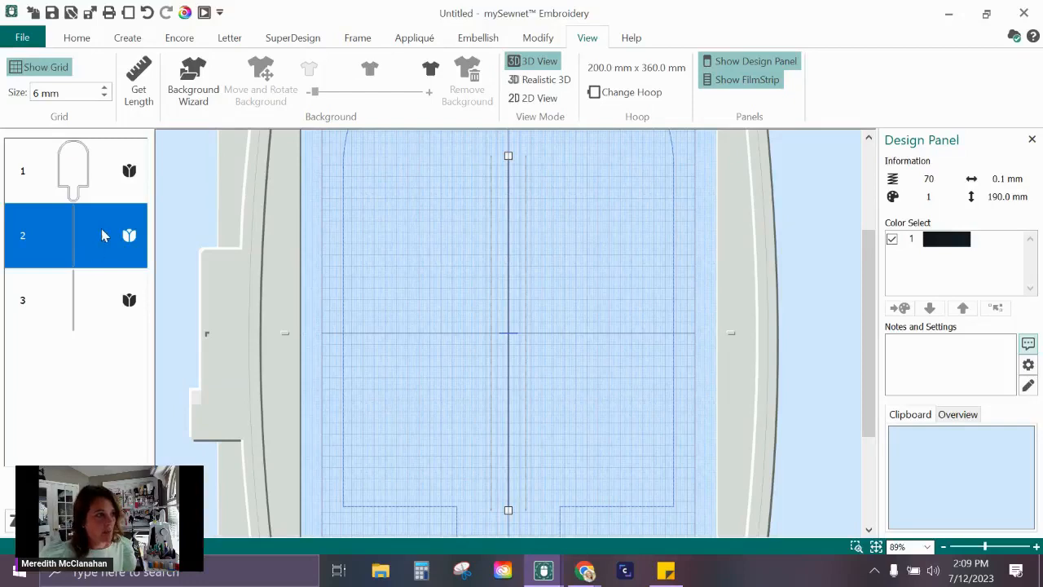
pyautogui.click(76, 38)
pyautogui.click(88, 86)
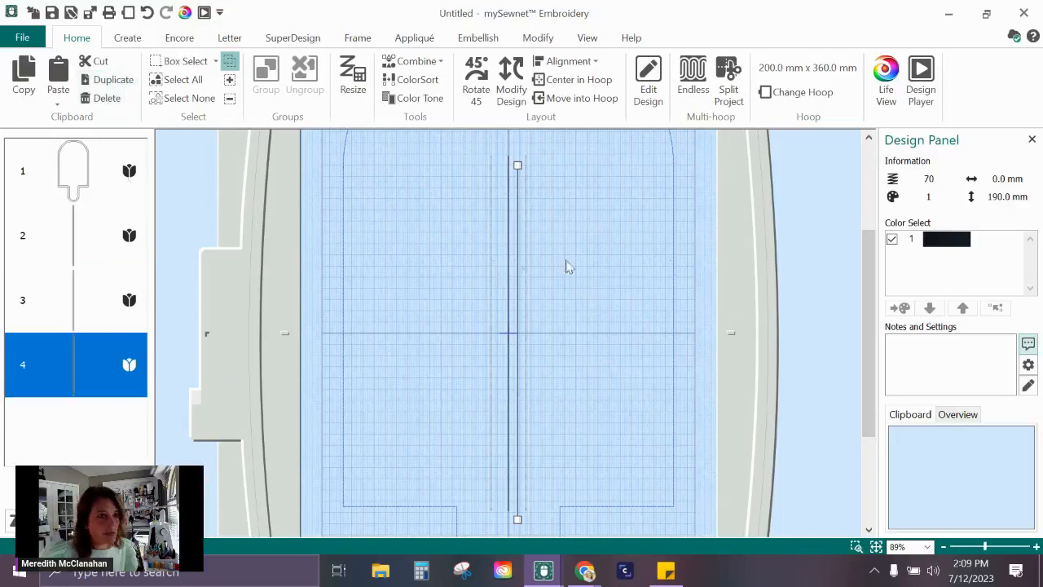
pyautogui.press('Right')
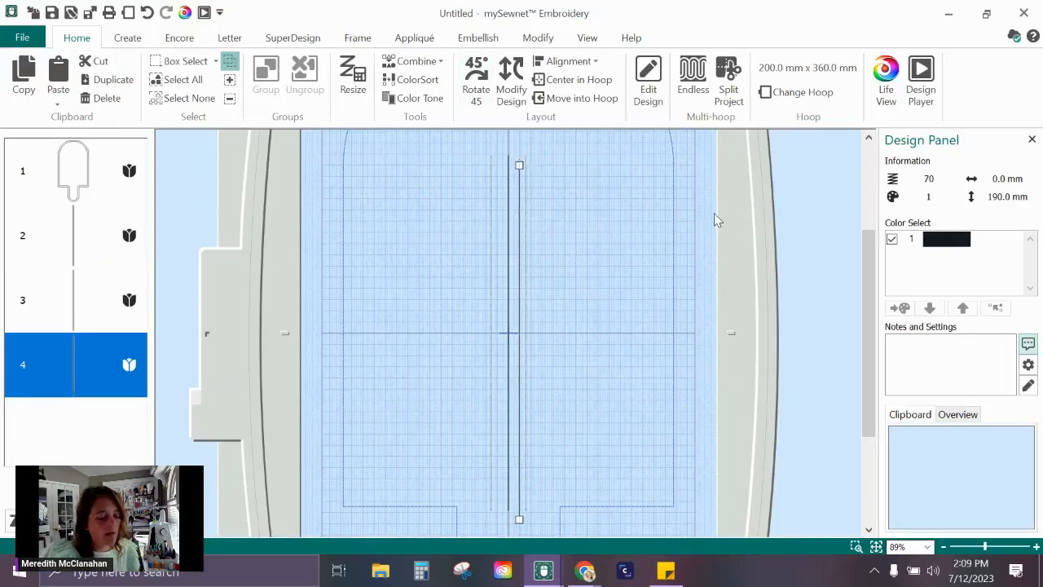
pyautogui.press('Right')
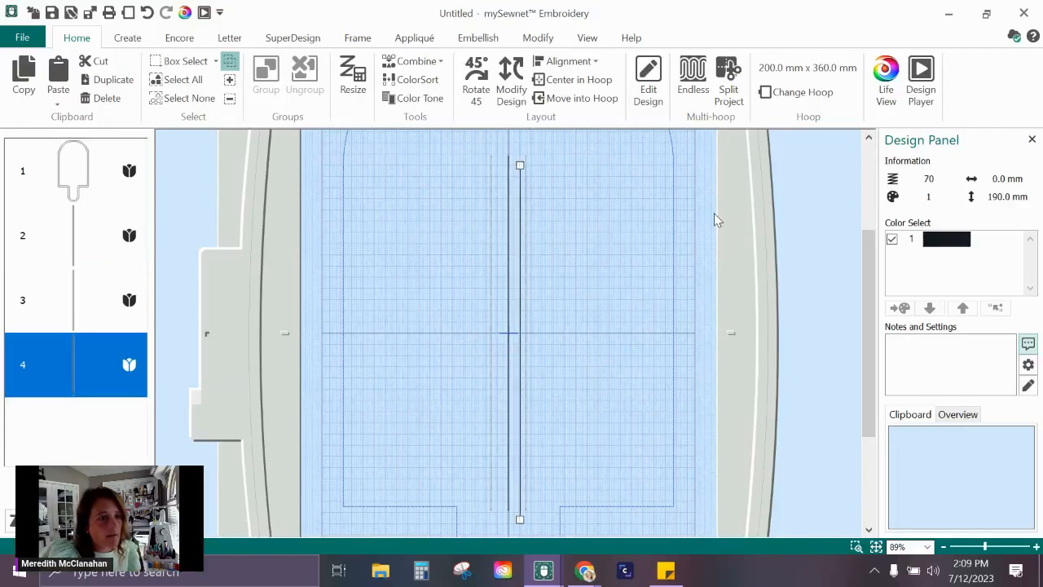
pyautogui.press('Left')
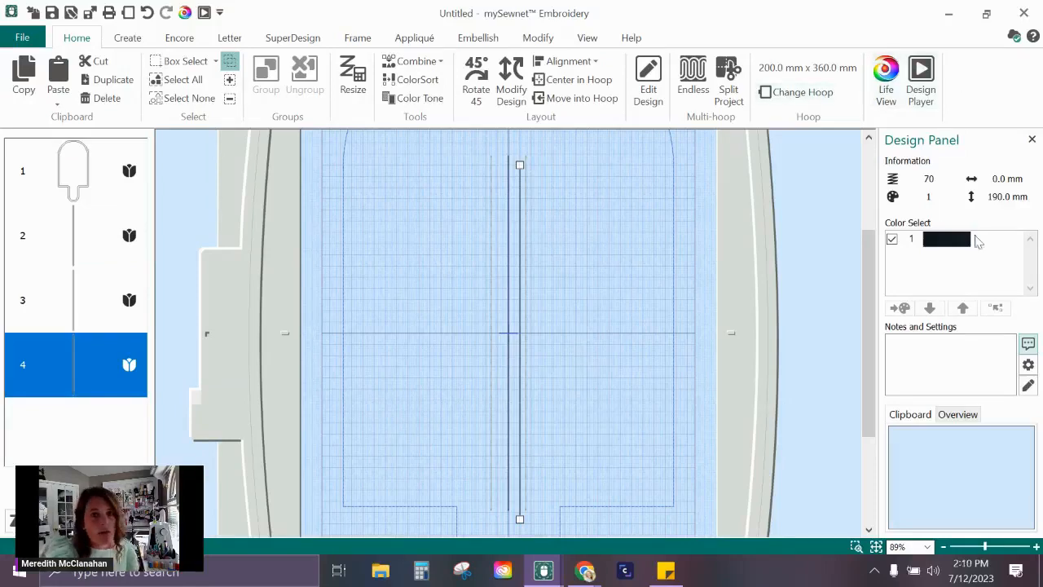
# Step: Recolor the duplicated line right of center with the dark red thread 2268
pyautogui.doubleClick(952, 240)
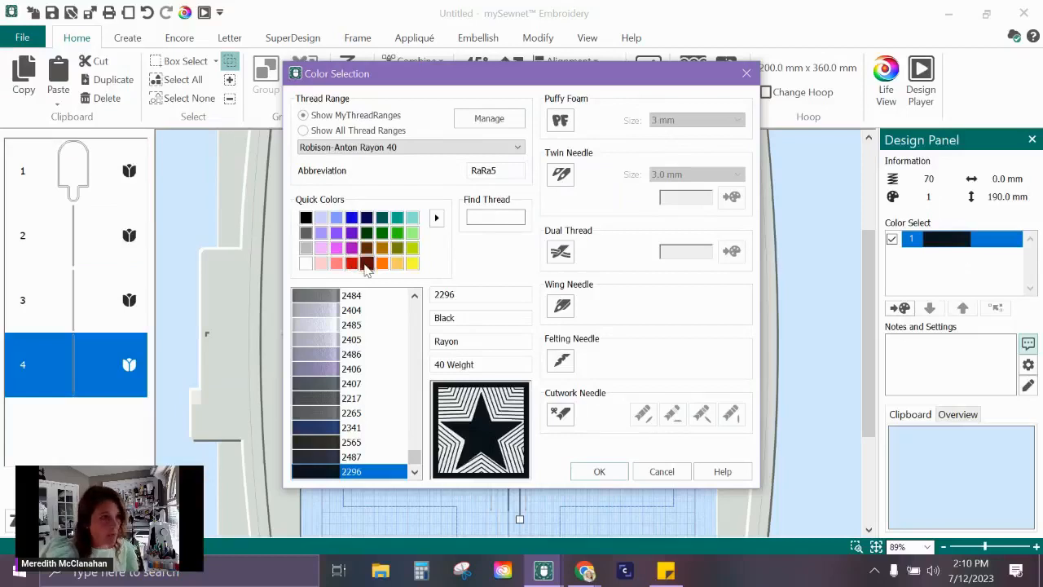
pyautogui.click(366, 264)
pyautogui.click(340, 267)
pyautogui.click(351, 264)
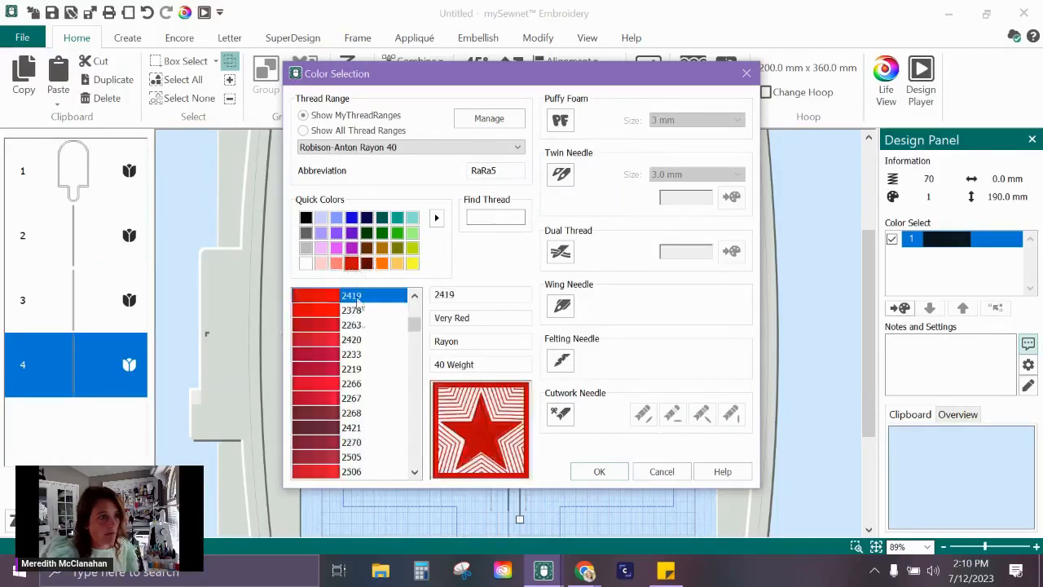
pyautogui.click(326, 413)
pyautogui.click(601, 471)
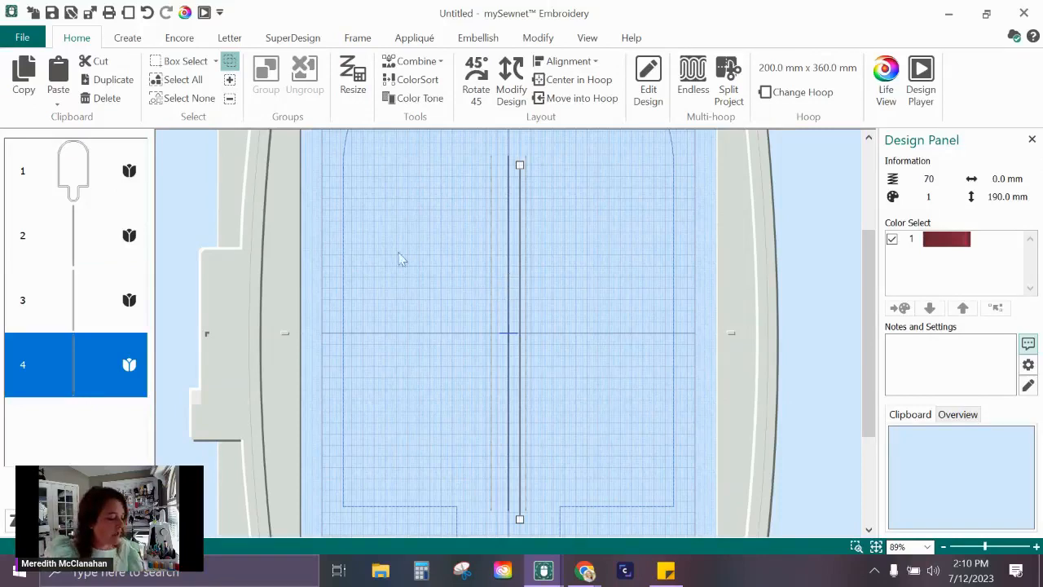
# Step: Add a 190 mm motif underline using A Utility Stitches pattern 1 with a 12 mm triple stitch
pyautogui.click(366, 46)
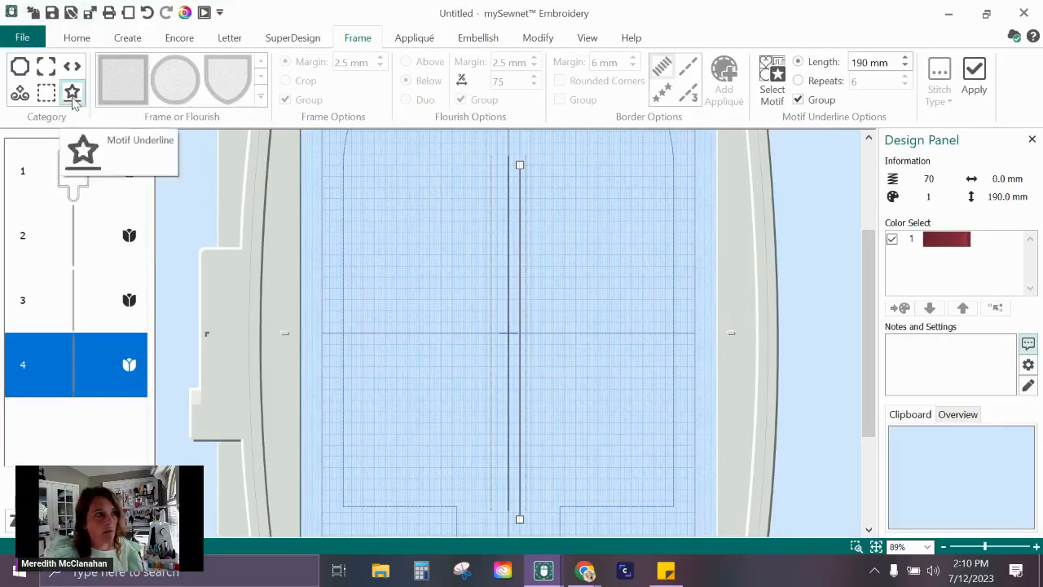
pyautogui.click(774, 91)
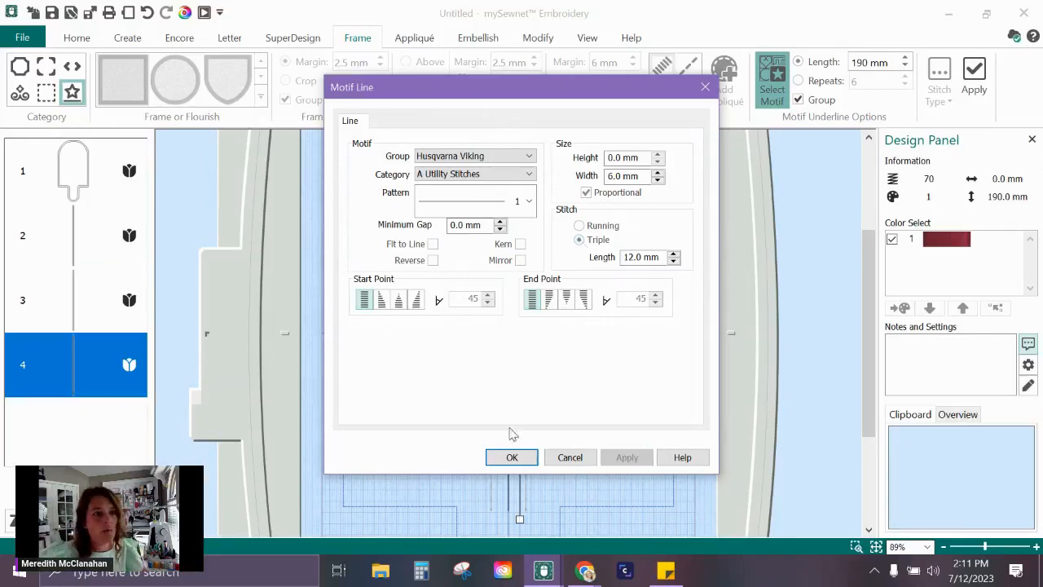
pyautogui.click(505, 457)
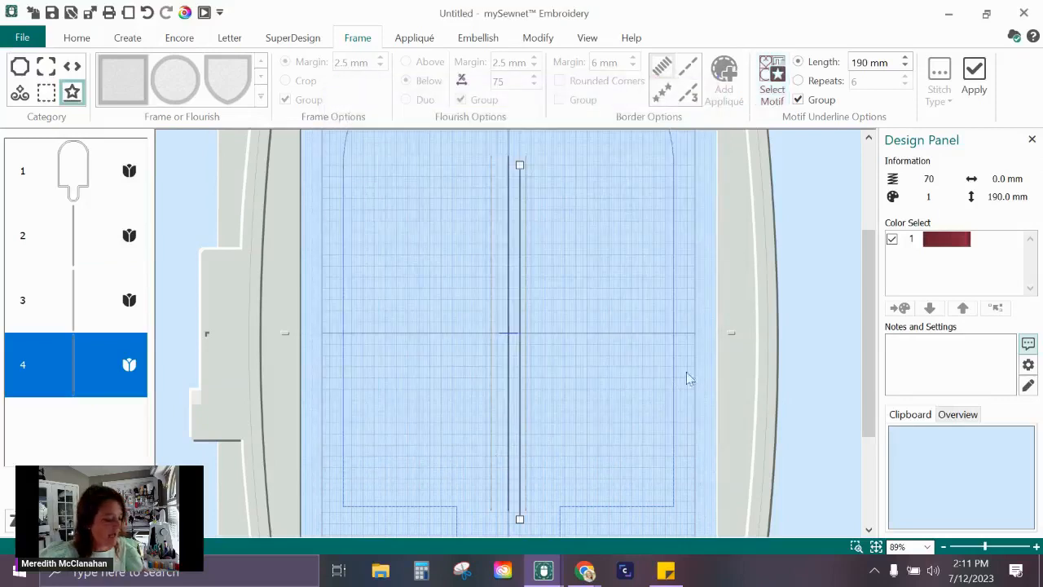
pyautogui.click(787, 284)
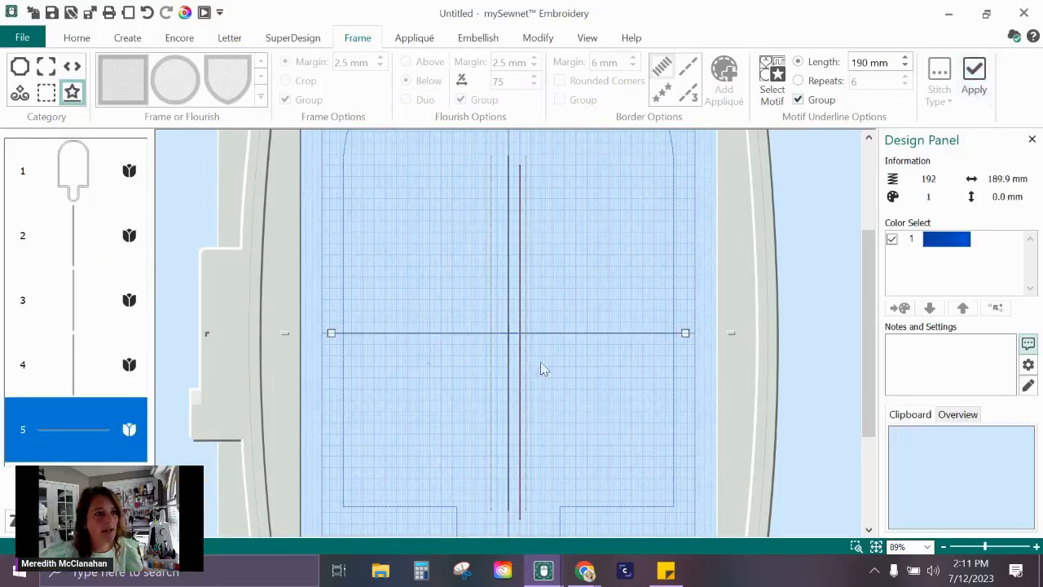
# Step: Rotate the new motif line 90 degrees to vertical and move it onto the right gray side line
pyautogui.click(71, 39)
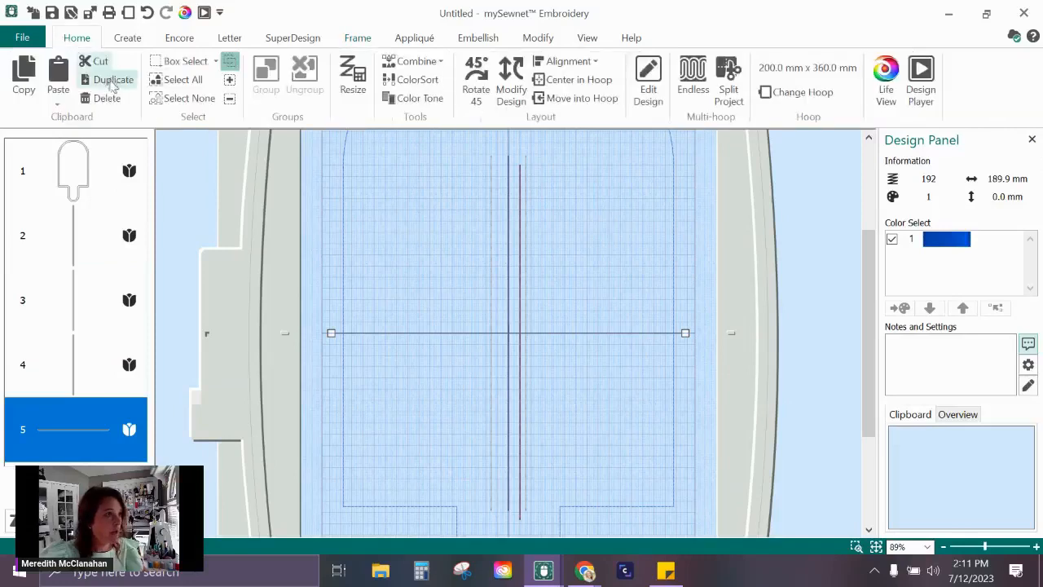
pyautogui.click(476, 77)
pyautogui.click(475, 77)
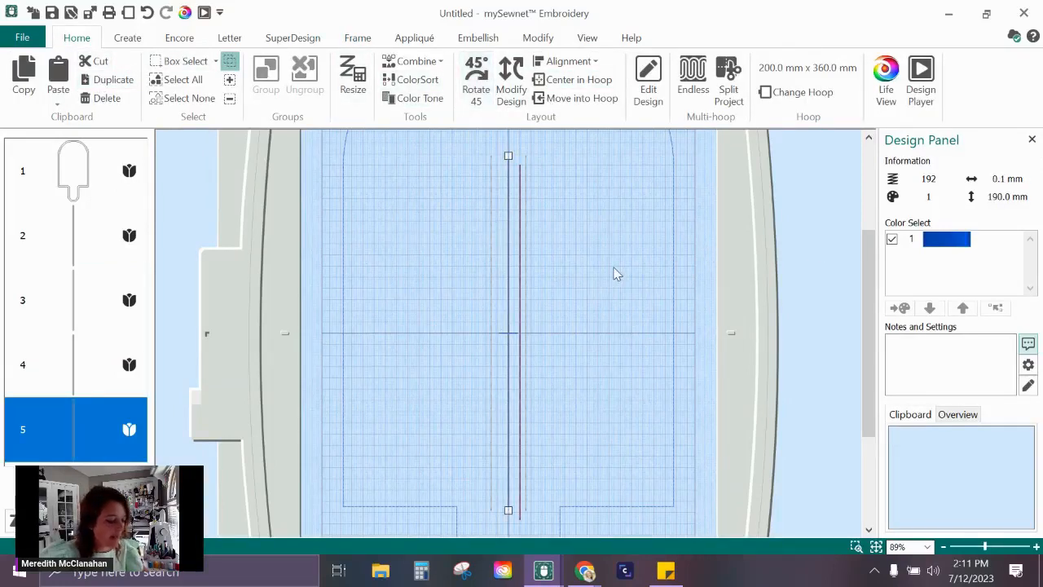
pyautogui.press('Right')
pyautogui.press('Right')
pyautogui.press('Right')
pyautogui.press('Right')
pyautogui.press('Right')
pyautogui.press('Right')
pyautogui.press('Right')
pyautogui.press('Right')
pyautogui.press('Right')
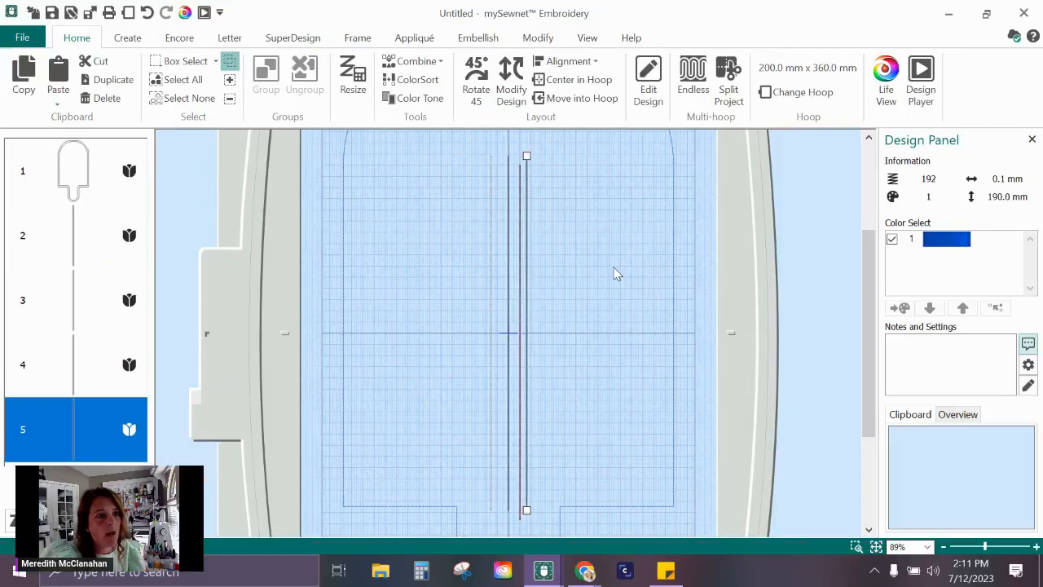
pyautogui.press('Right')
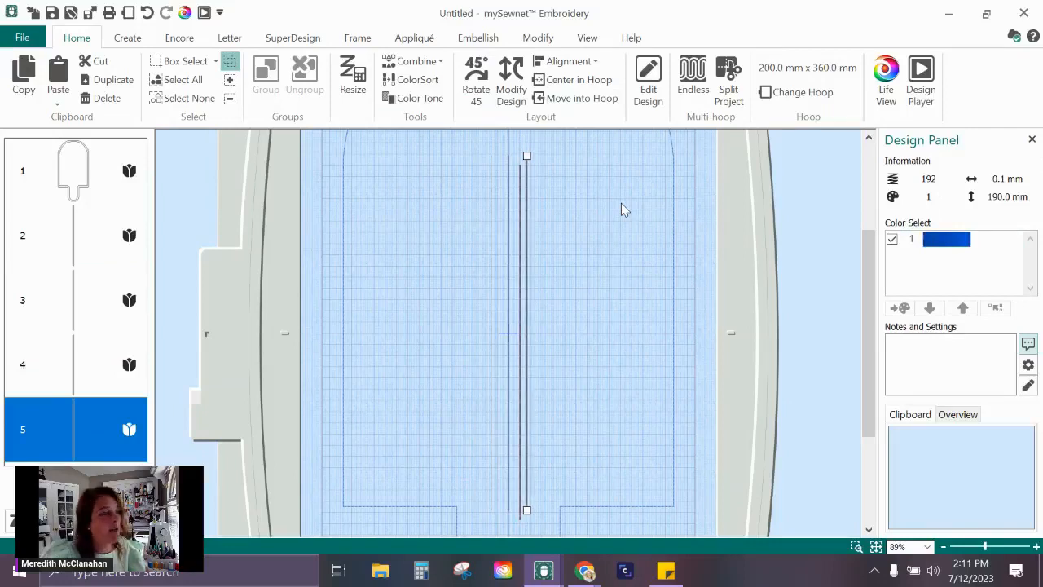
# Step: Recolor the vertical triple-stitch line over the right gray guide with thread 2266 Radiant Red
pyautogui.click(565, 202)
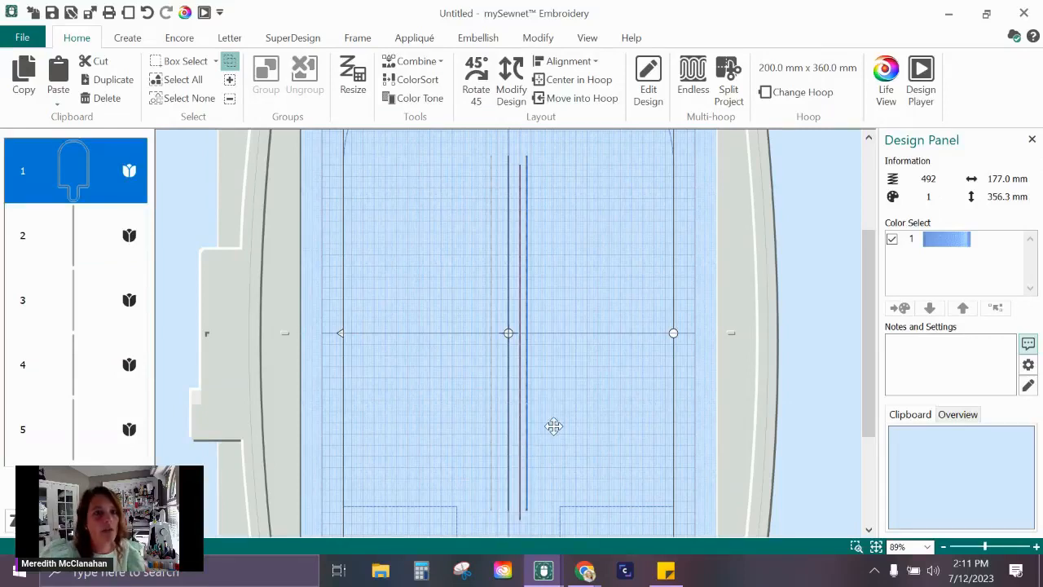
pyautogui.click(113, 430)
pyautogui.click(947, 240)
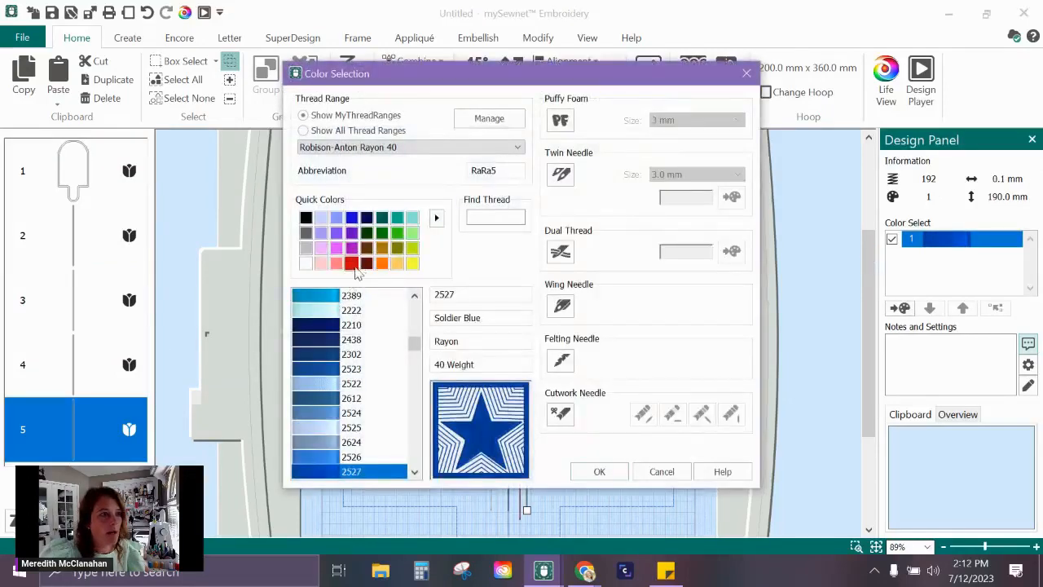
pyautogui.click(352, 262)
pyautogui.click(322, 386)
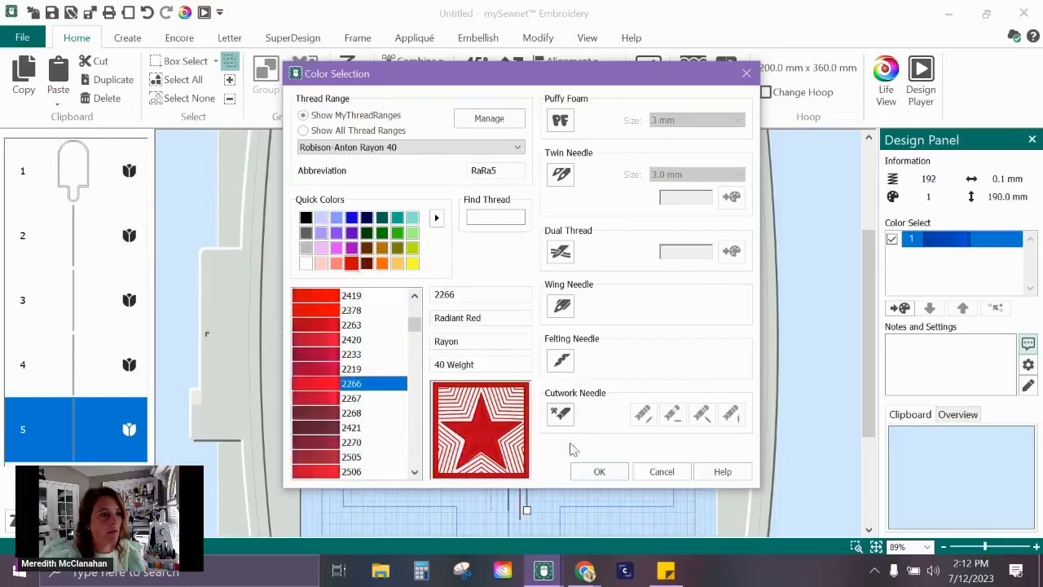
pyautogui.click(603, 473)
pyautogui.click(603, 396)
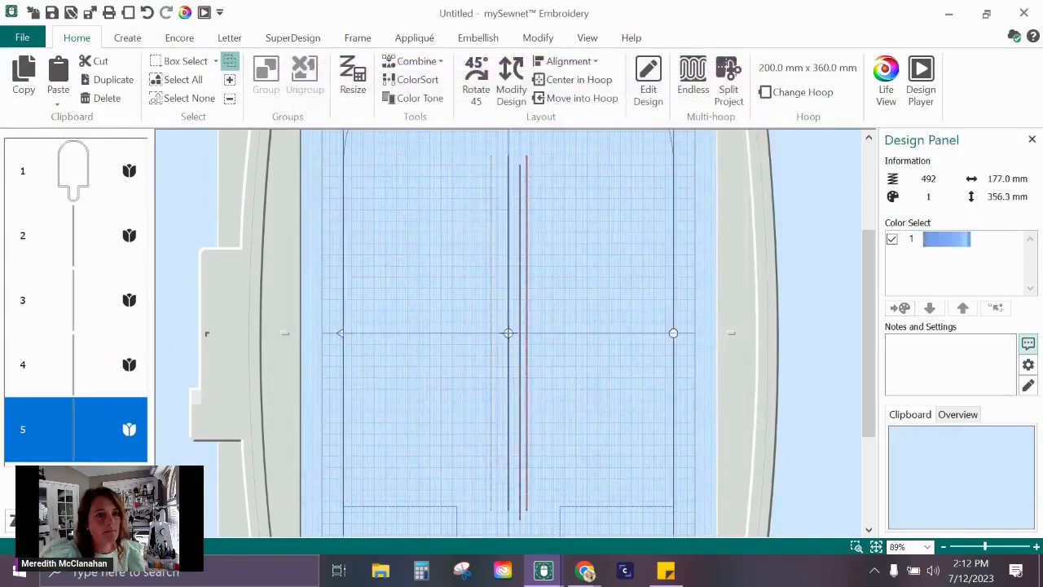
# Step: Duplicate the dark red and bright red lines together and rotate the copies 180 degrees
pyautogui.click(77, 389)
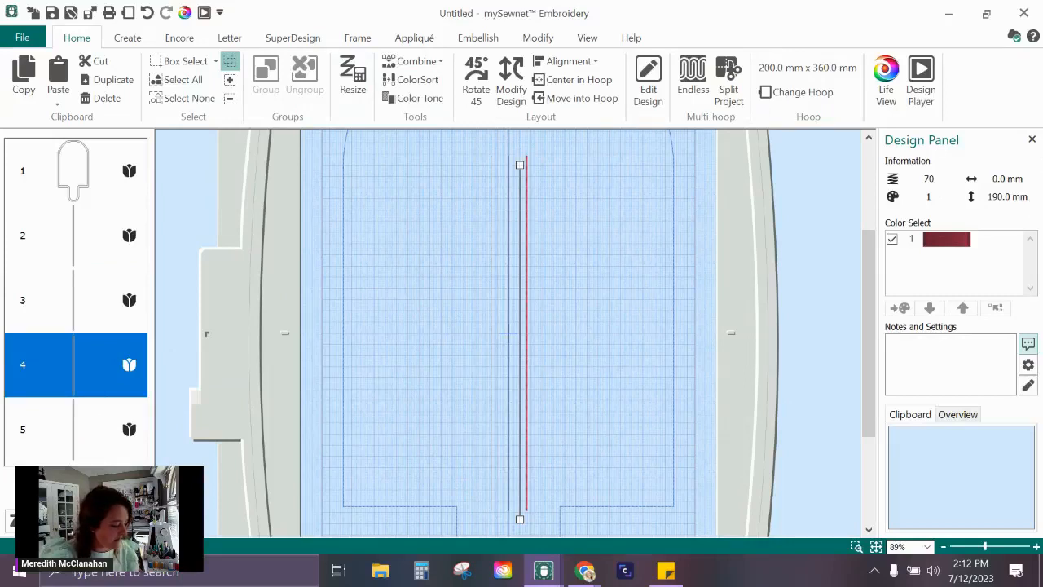
pyautogui.keyDown('ctrl'); pyautogui.click(81, 412); pyautogui.keyUp('ctrl')
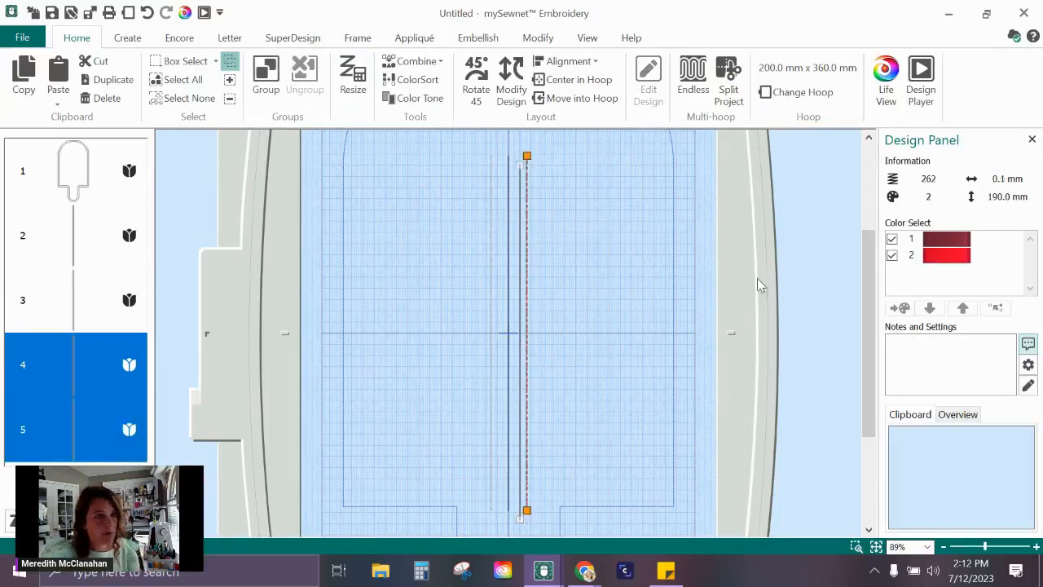
pyautogui.click(91, 82)
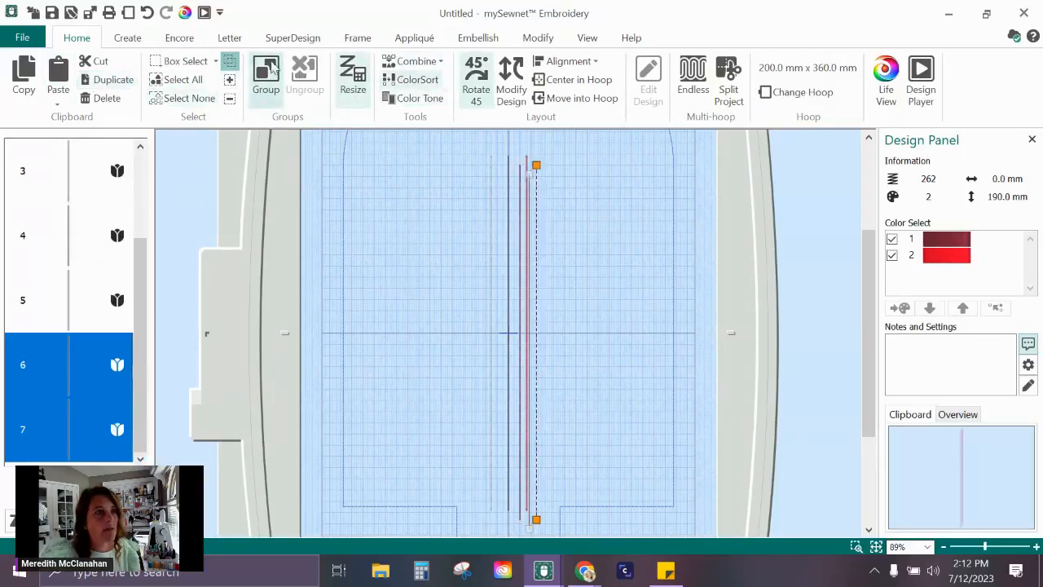
pyautogui.click(473, 82)
pyautogui.click(471, 84)
pyautogui.click(469, 85)
pyautogui.click(469, 85)
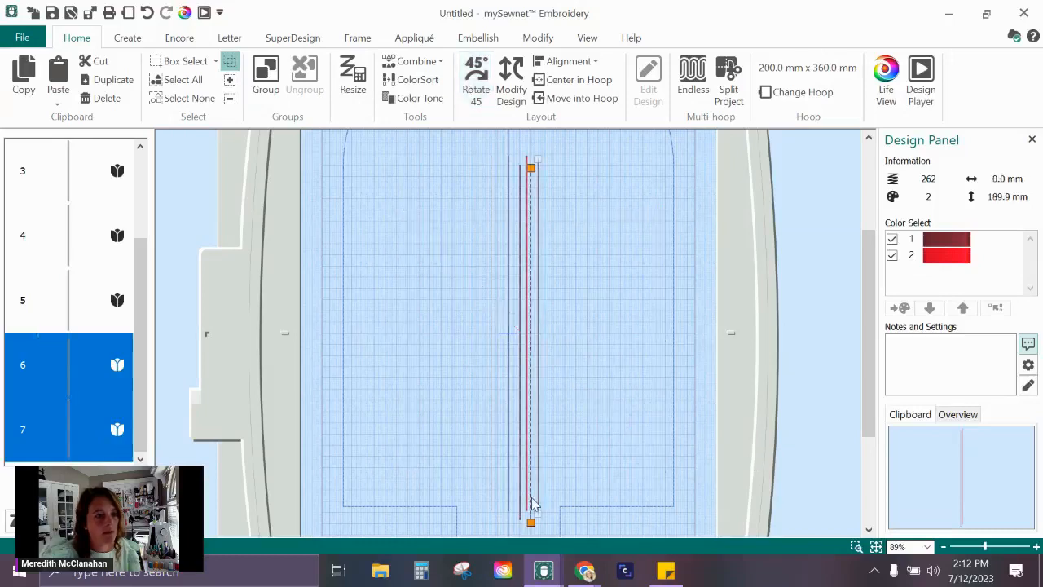
# Step: Move the rotated pair left of the center line to mirror the original pair, placing the bright red copy along the left gray side line
pyautogui.press('Left')
pyautogui.press('Left')
pyautogui.press('Left')
pyautogui.press('Left')
pyautogui.press('Left')
pyautogui.press('Left')
pyautogui.press('Left')
pyautogui.press('Left')
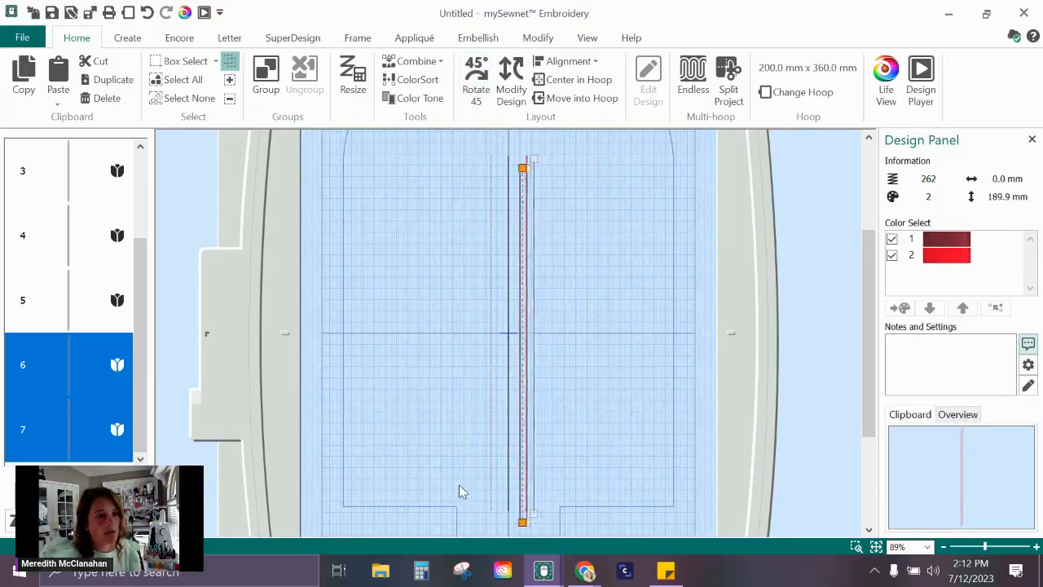
pyautogui.press('Left')
pyautogui.press('Left')
pyautogui.press('Left')
pyautogui.press('Left')
pyautogui.press('Left')
pyautogui.press('Left')
pyautogui.press('Left')
pyautogui.press('Left')
pyautogui.press('Left')
pyautogui.press('Left')
pyautogui.press('Left')
pyautogui.press('Left')
pyautogui.press('Left')
pyautogui.press('Left')
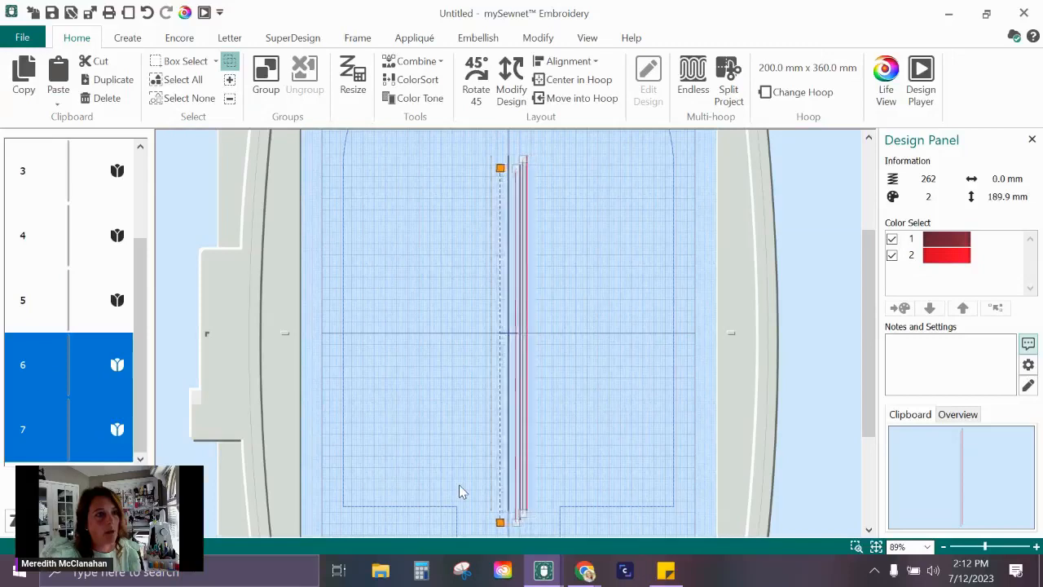
pyautogui.press('Left')
pyautogui.press('Left')
pyautogui.press('Left')
pyautogui.press('Left')
pyautogui.press('Left')
pyautogui.press('Left')
pyautogui.press('Left')
pyautogui.press('Left')
pyautogui.press('Left')
pyautogui.press('Left')
pyautogui.press('Left')
pyautogui.press('Left')
pyautogui.press('Left')
pyautogui.press('Left')
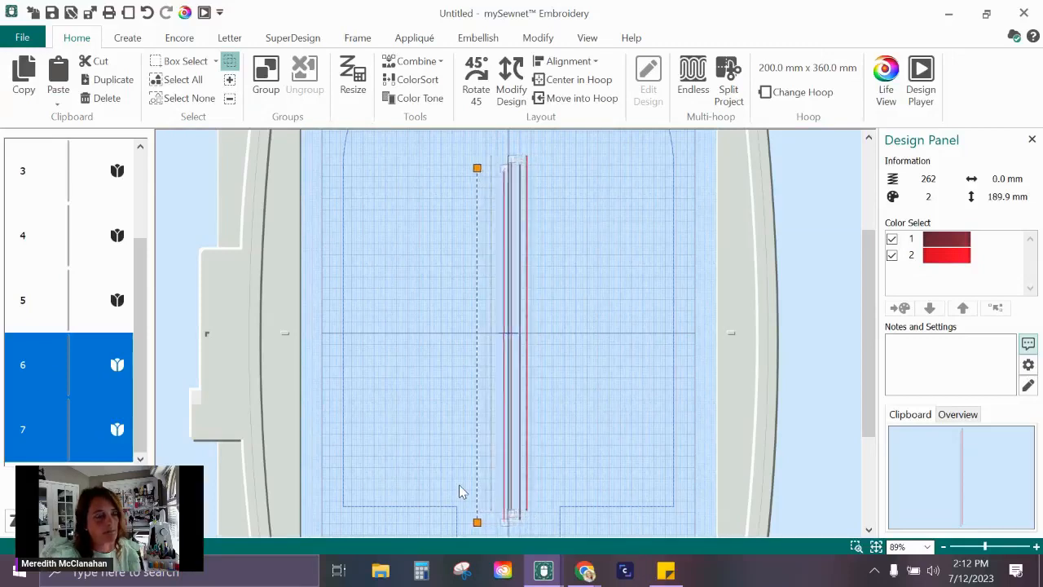
pyautogui.press('Left')
pyautogui.press('Left')
pyautogui.press('Left')
pyautogui.press('Left')
pyautogui.press('Left')
pyautogui.press('Left')
pyautogui.press('Left')
pyautogui.press('Left')
pyautogui.press('Left')
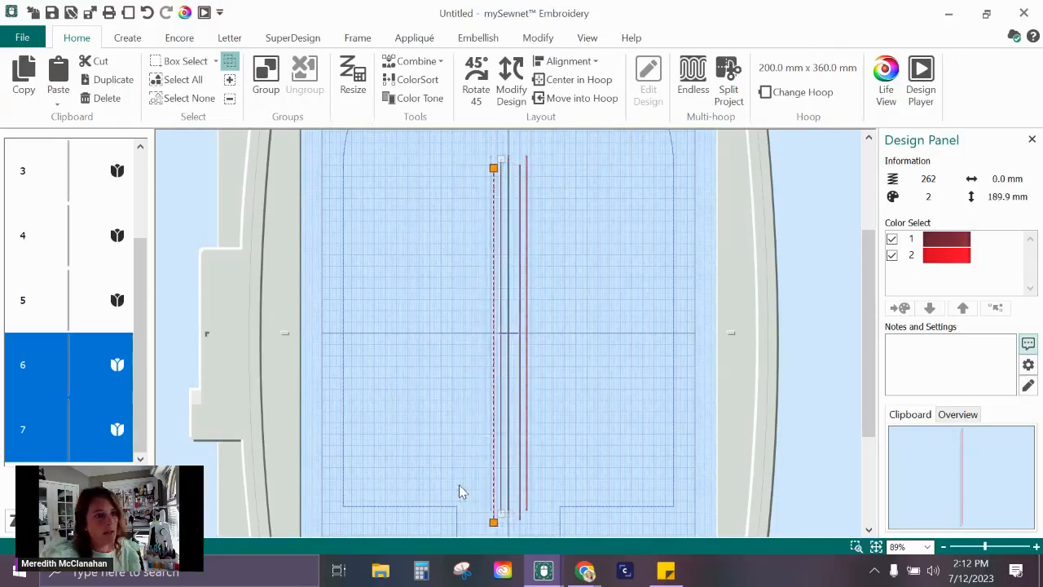
pyautogui.press('Left')
pyautogui.press('Left')
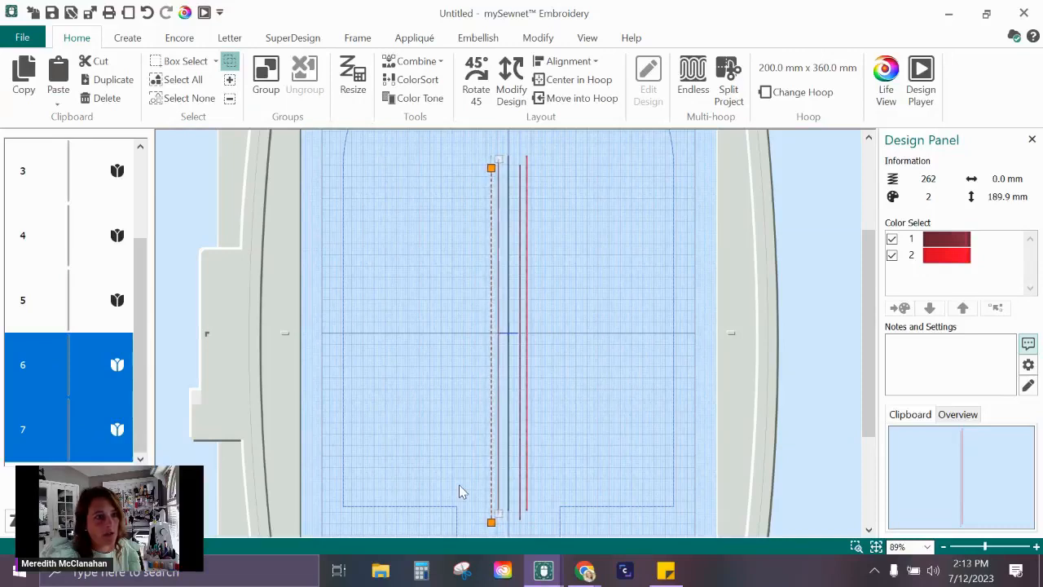
pyautogui.press('Left')
pyautogui.press('Left')
pyautogui.press('Left')
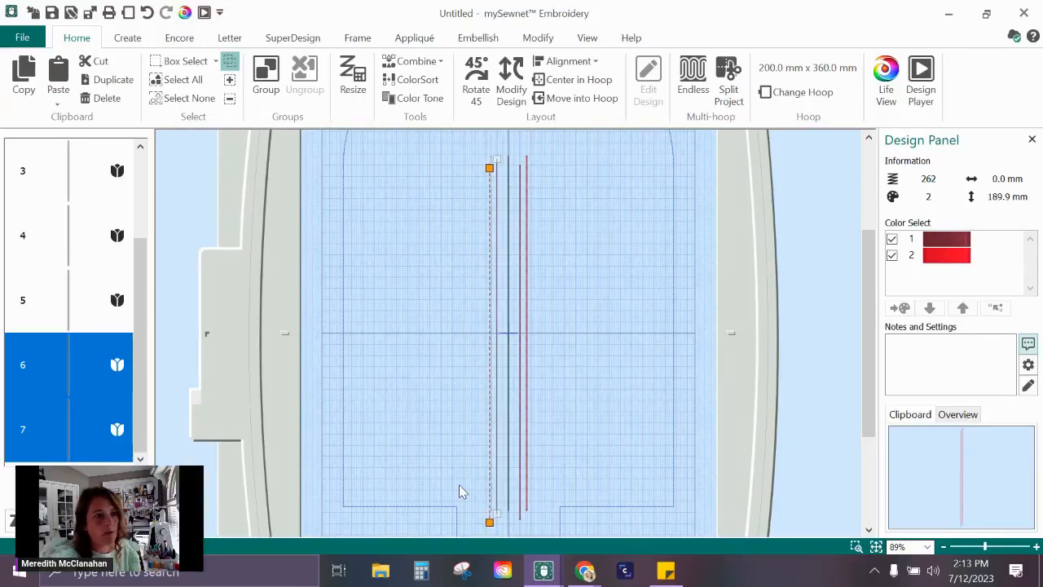
pyautogui.click(584, 264)
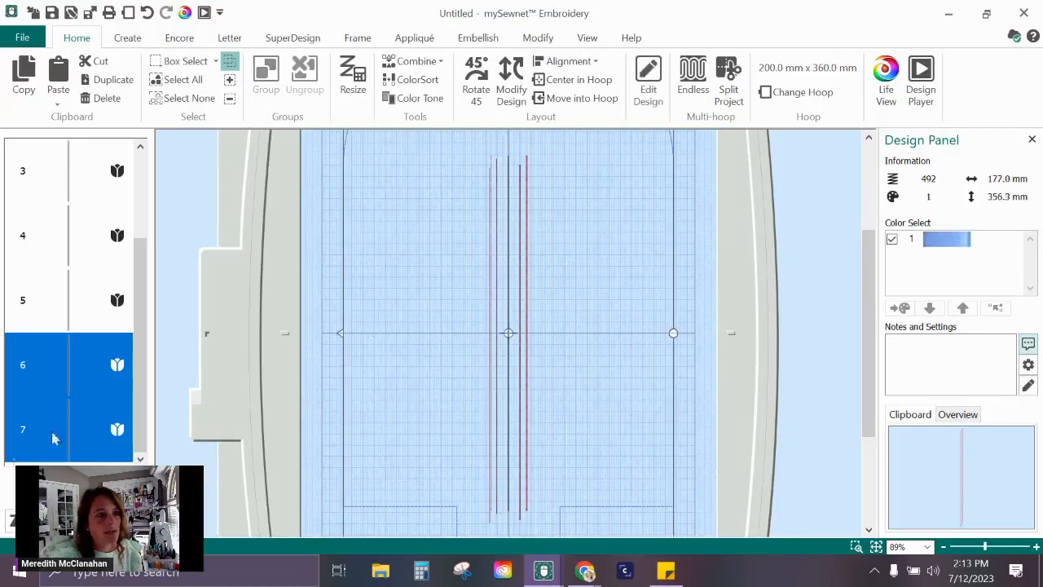
pyautogui.click(49, 371)
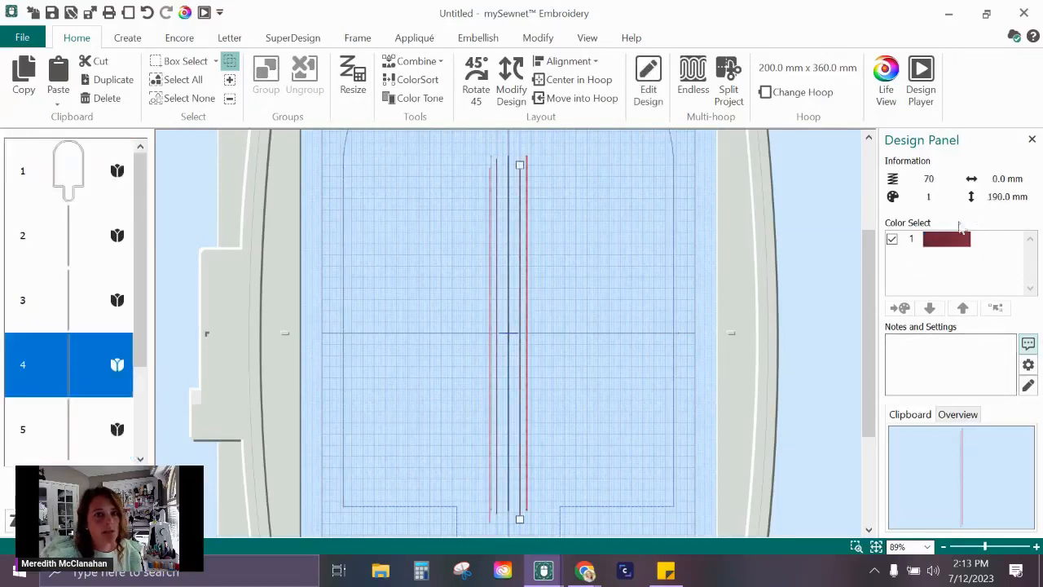
# Step: Recolor the dark red single-stitch line to the right of the center line with orange thread 2213 Yellow
pyautogui.doubleClick(941, 240)
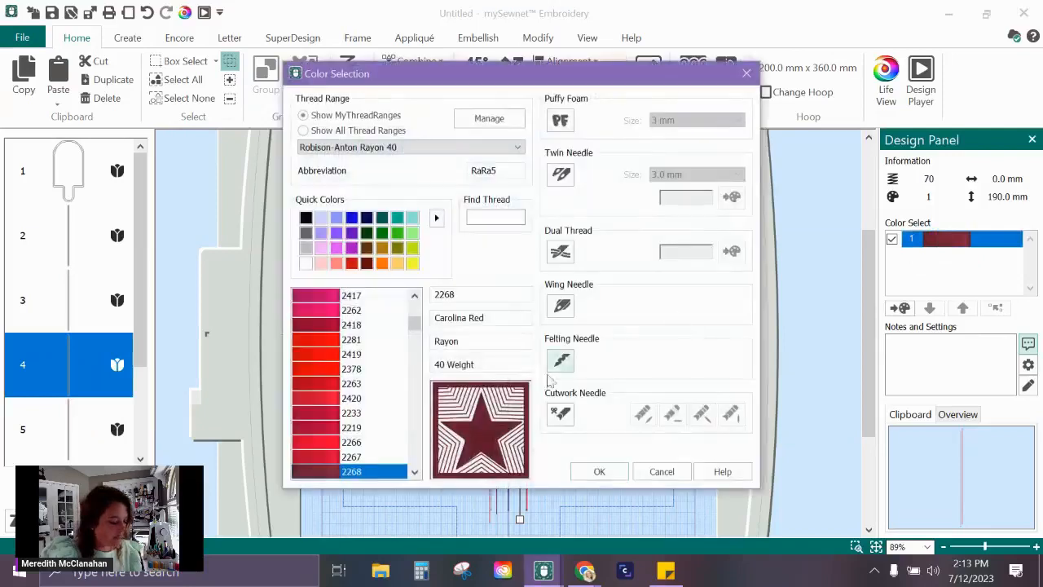
pyautogui.click(413, 262)
pyautogui.click(351, 441)
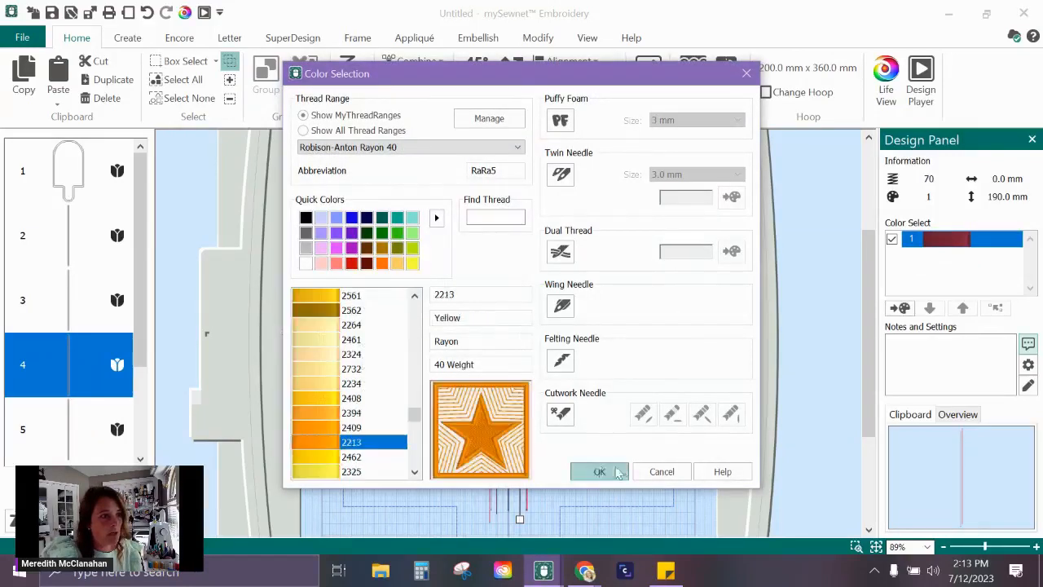
pyautogui.click(599, 472)
# Step: Recolor the bright red triple-stitch line over the right gray guide with a yellow quick color
pyautogui.click(57, 440)
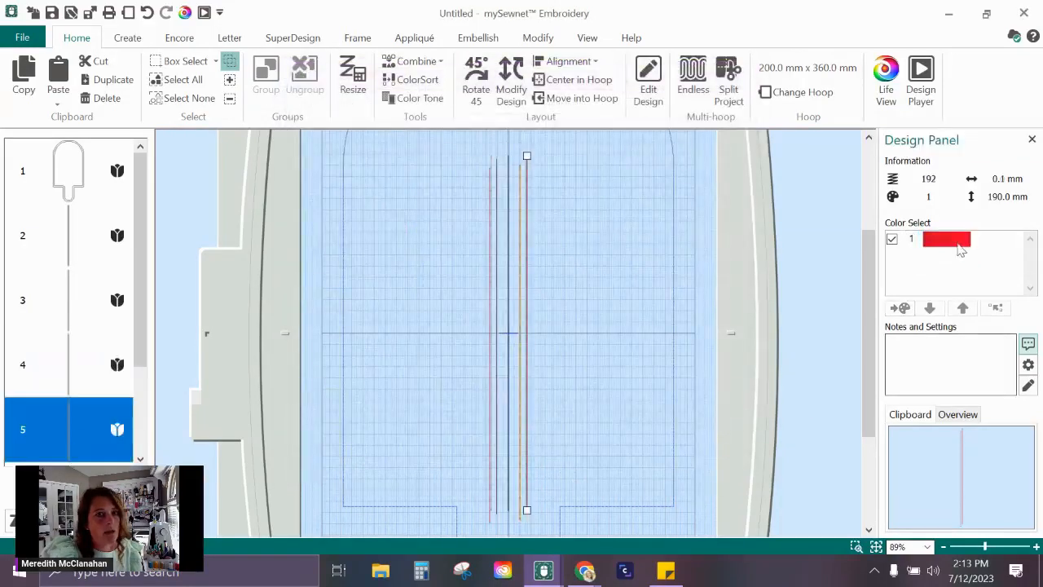
pyautogui.click(960, 249)
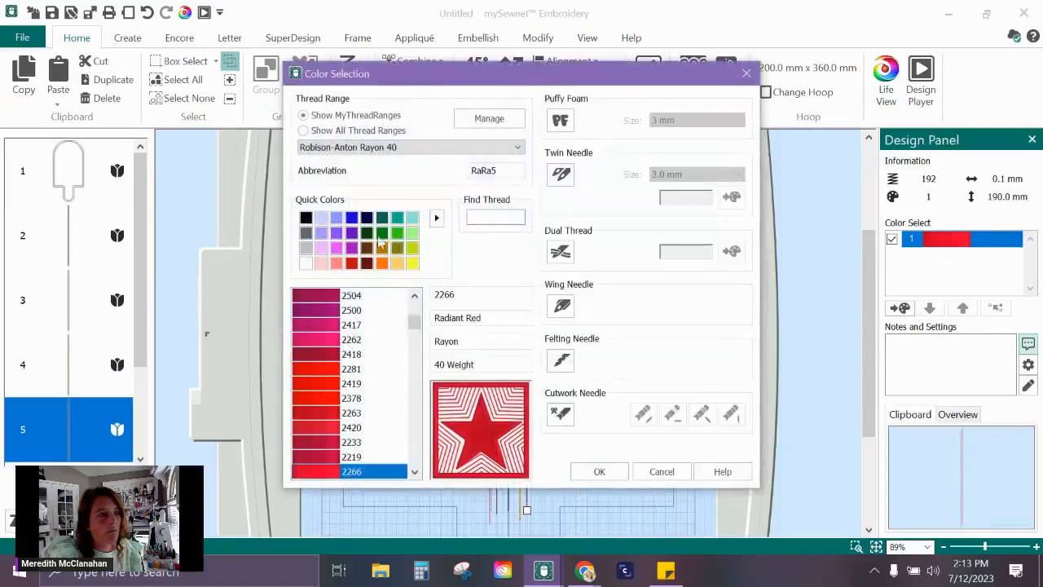
pyautogui.click(413, 262)
pyautogui.click(599, 472)
pyautogui.click(647, 419)
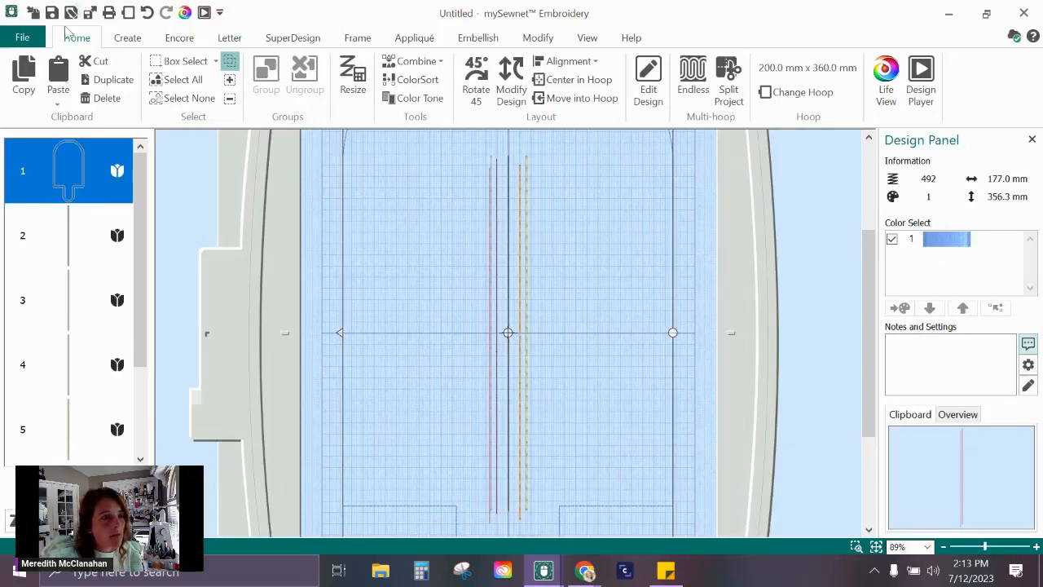
# Step: Examine the line designs one by one, checking each one's place in the stitching order and its thread color
pyautogui.click(103, 432)
pyautogui.scroll(-2, 98, 374)
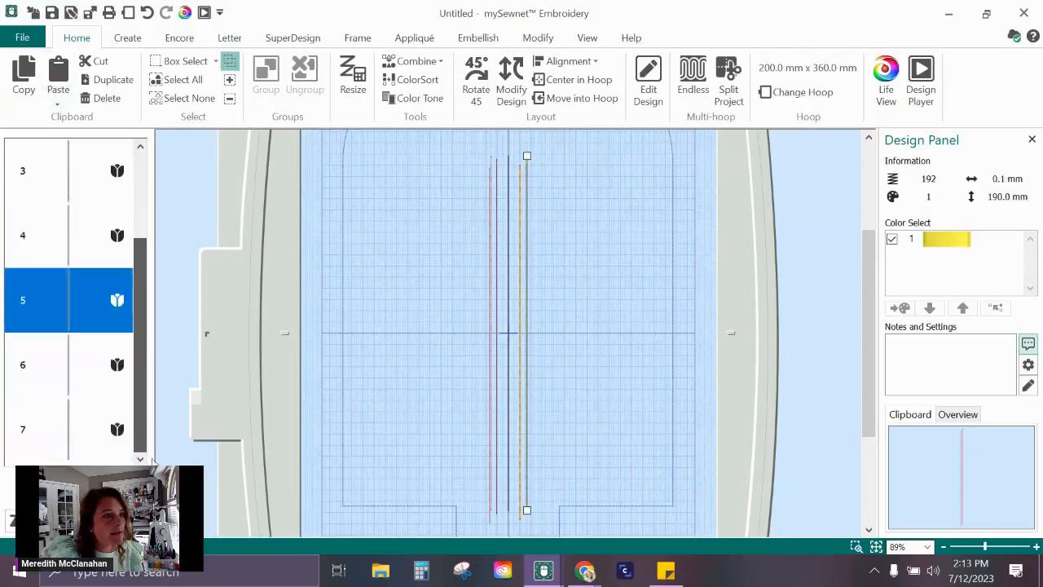
pyautogui.click(78, 384)
pyautogui.click(85, 436)
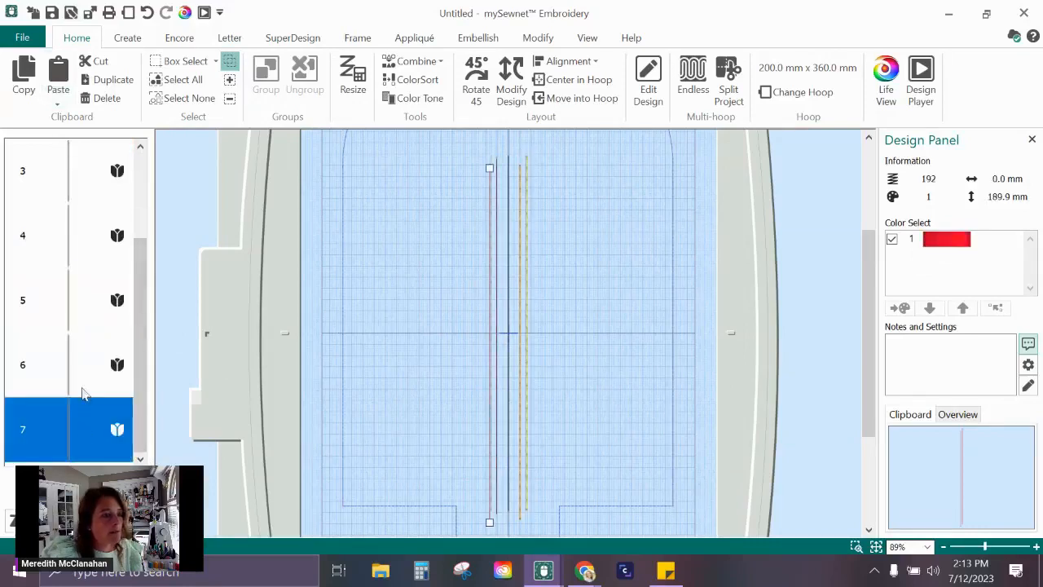
pyautogui.click(88, 391)
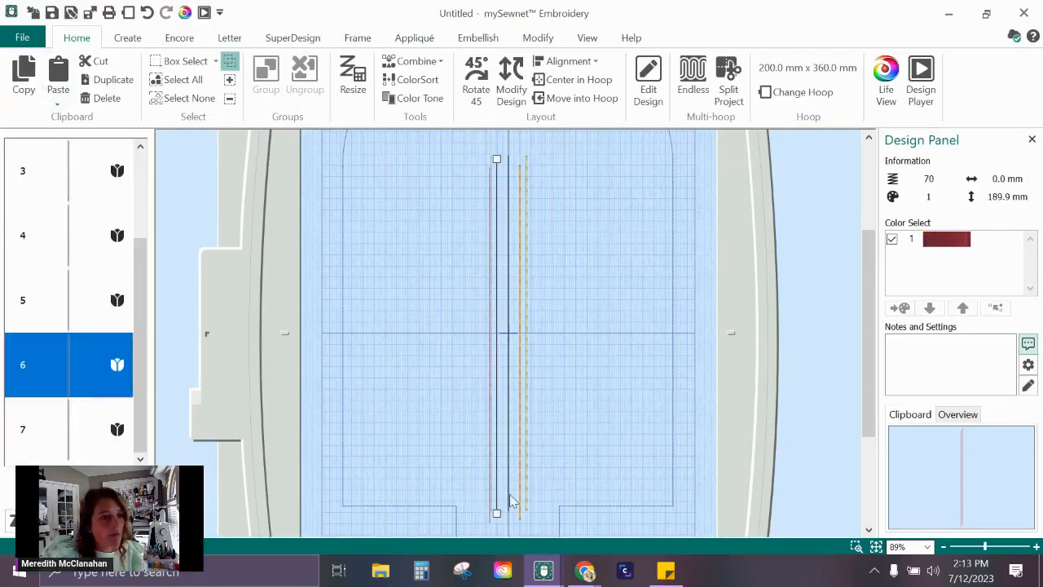
pyautogui.scroll(2, 79, 238)
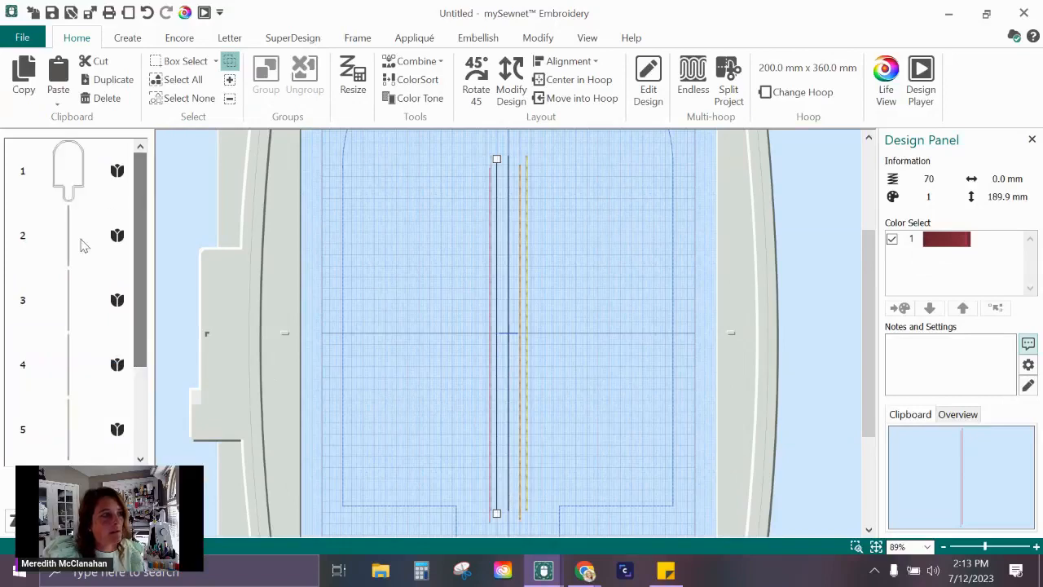
pyautogui.click(79, 235)
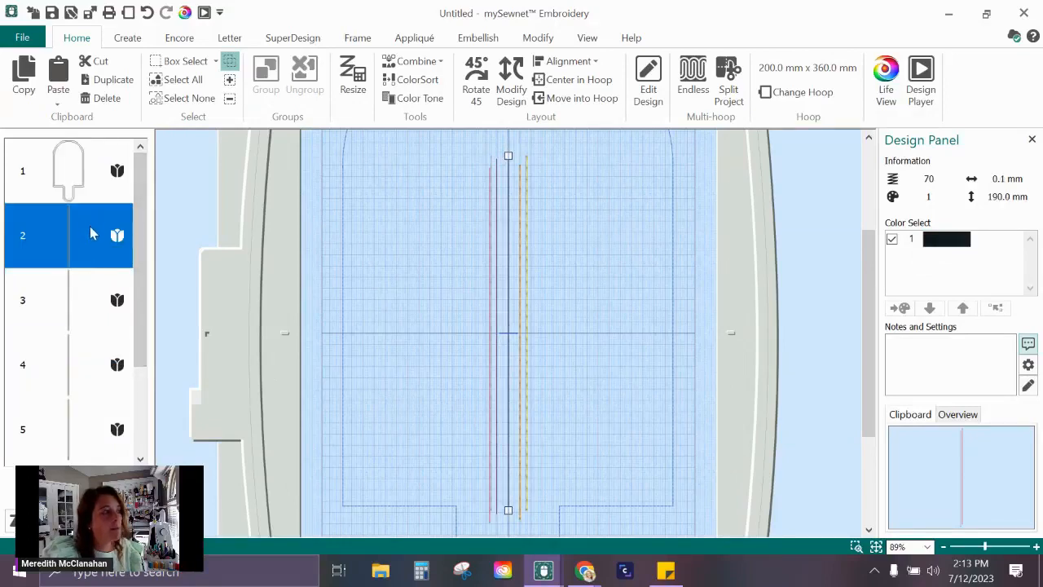
pyautogui.click(92, 308)
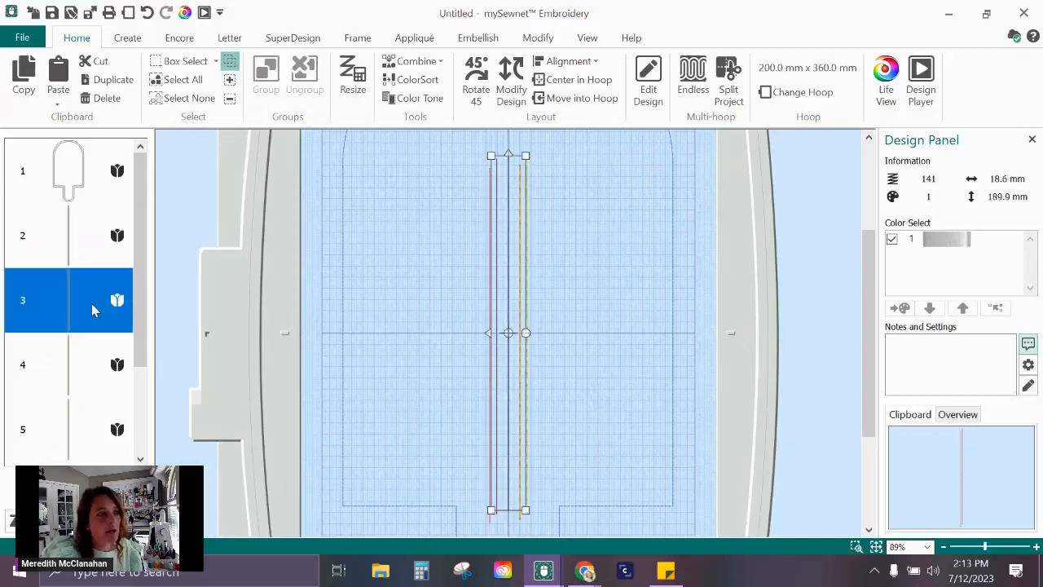
pyautogui.click(102, 364)
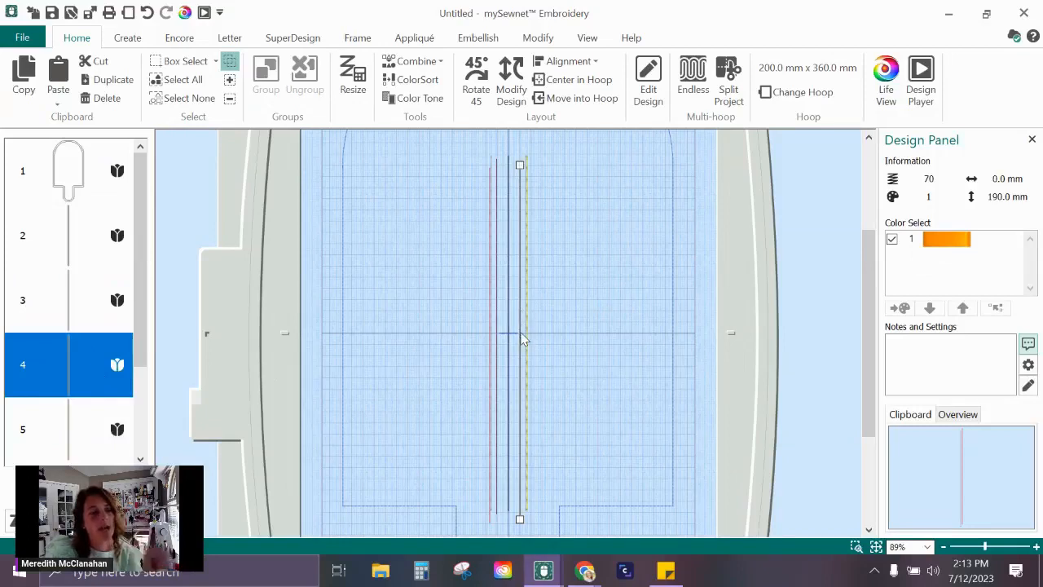
pyautogui.click(72, 429)
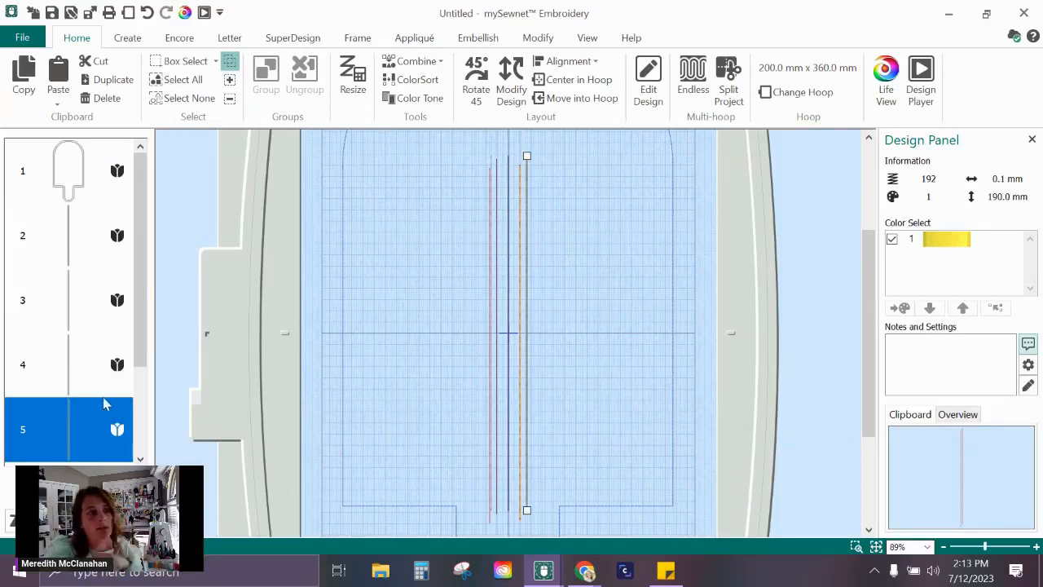
pyautogui.moveTo(144, 356); pyautogui.dragTo(143, 412)
pyautogui.click(98, 373)
pyautogui.click(123, 409)
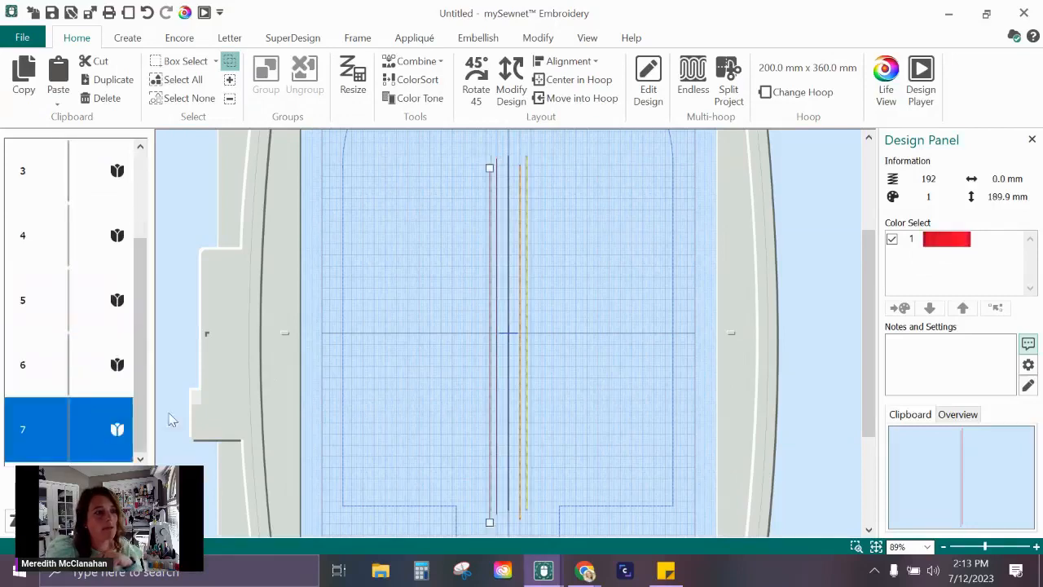
pyautogui.click(134, 388)
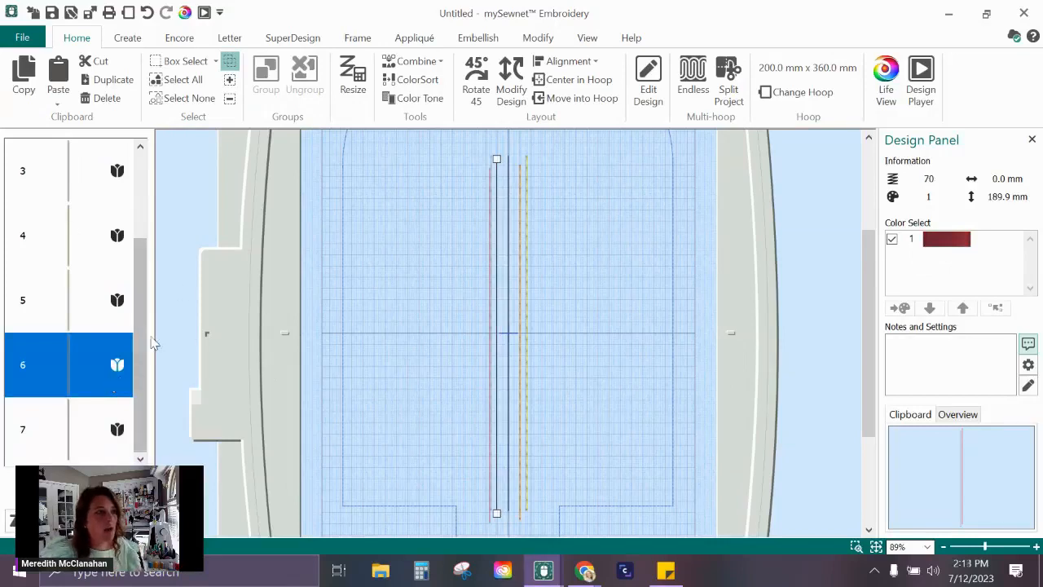
pyautogui.scroll(2, 122, 244)
# Step: Align designs 2 through 7, the guide and stitch lines without the popsicle outline, vertically by their middles
pyautogui.click(129, 236)
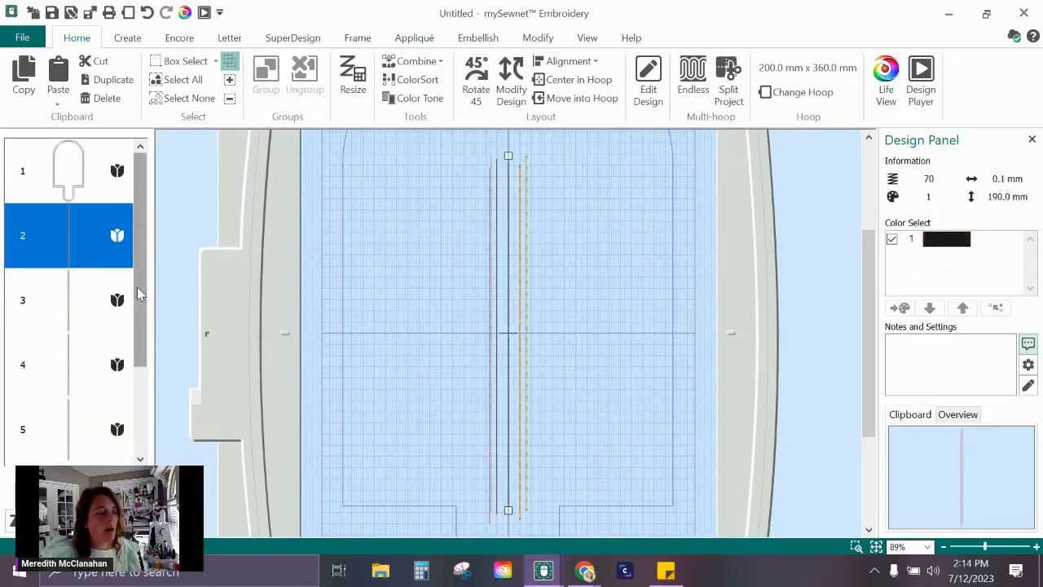
pyautogui.scroll(-2, 134, 310)
pyautogui.keyDown('shift'); pyautogui.click(58, 425); pyautogui.keyUp('shift')
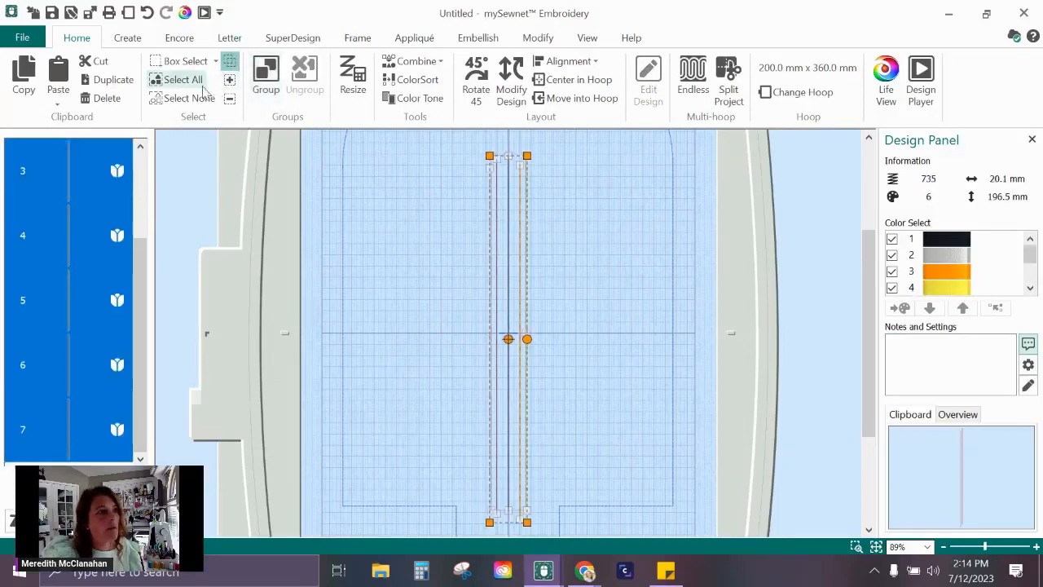
pyautogui.click(564, 61)
pyautogui.moveTo(573, 98)
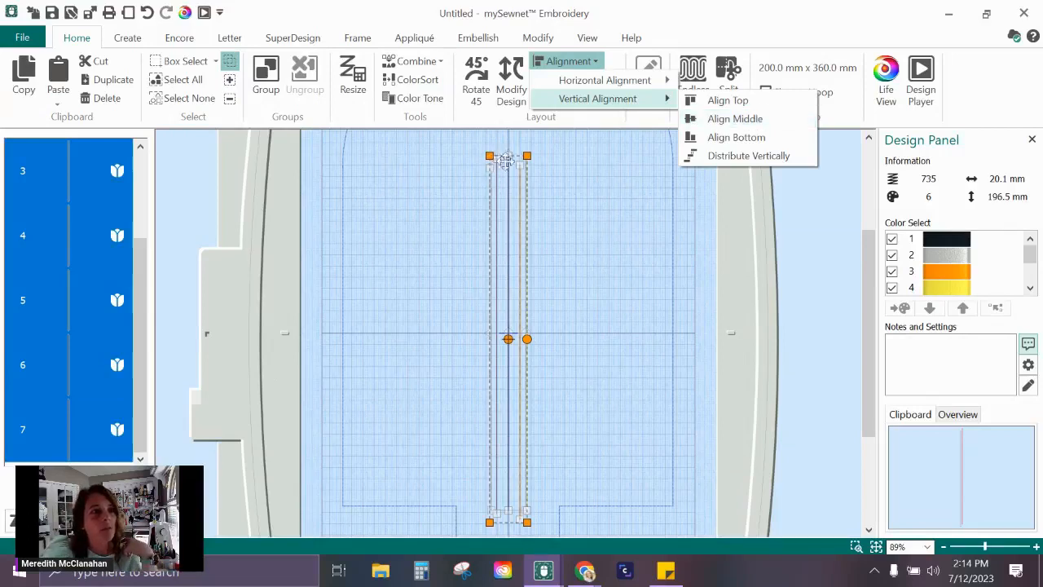
pyautogui.click(748, 122)
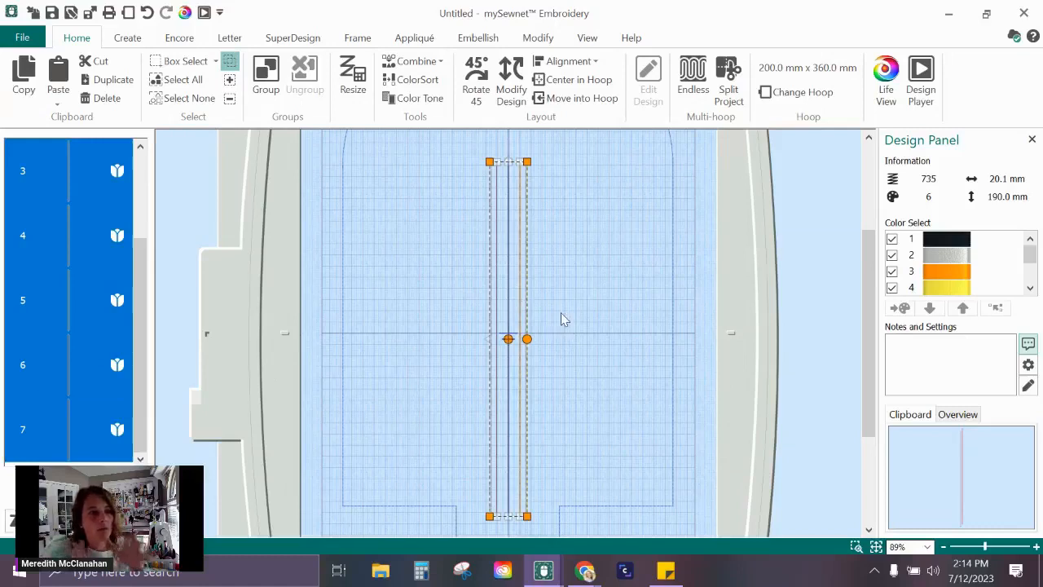
pyautogui.click(568, 61)
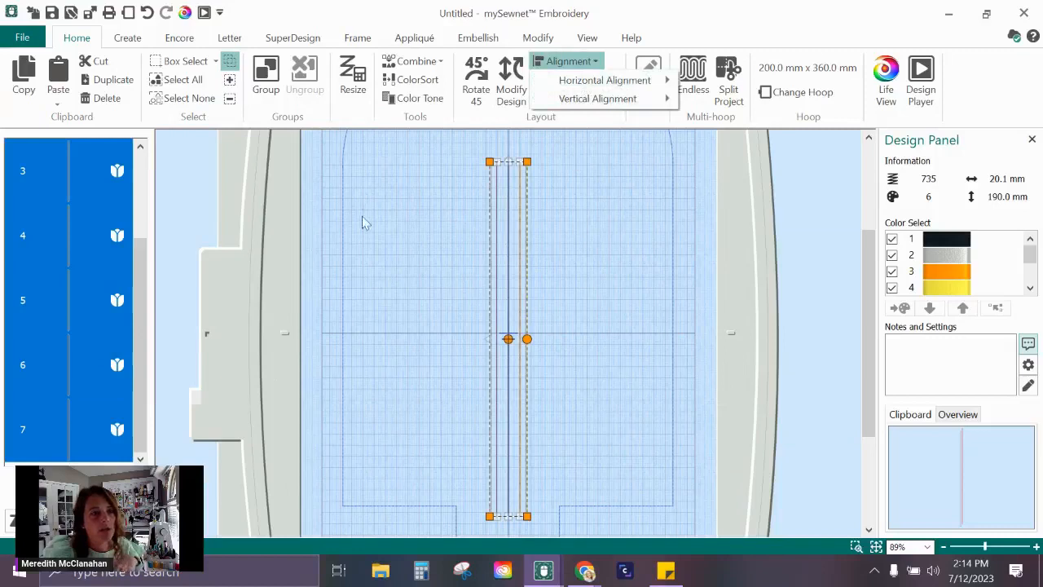
pyautogui.click(382, 195)
pyautogui.click(184, 97)
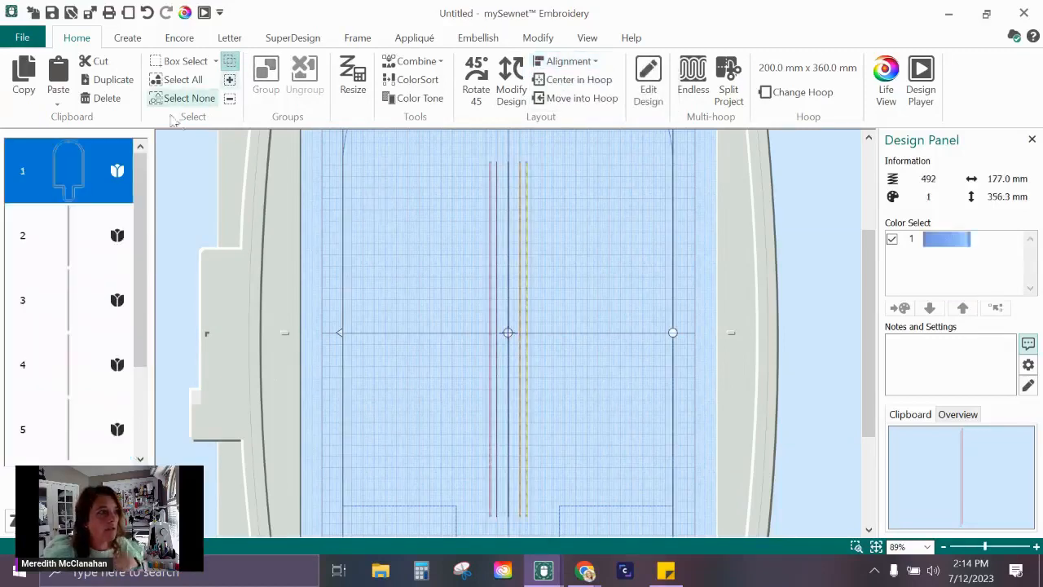
# Step: Rotate designs 2 through 7 together 90 degrees clockwise to horizontal, with the red lines above the orange and yellow ones
pyautogui.click(127, 245)
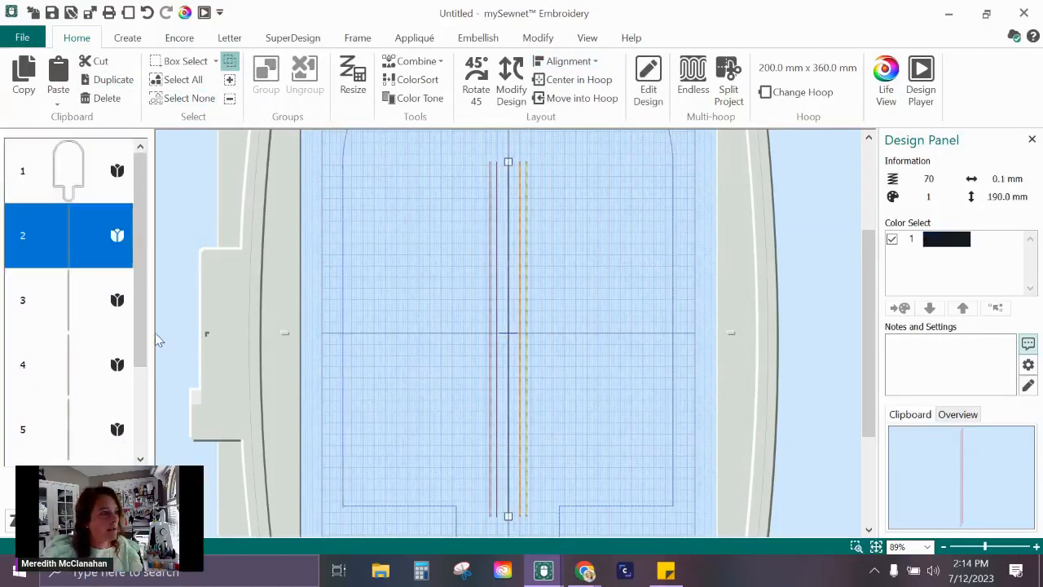
pyautogui.scroll(-2, 108, 450)
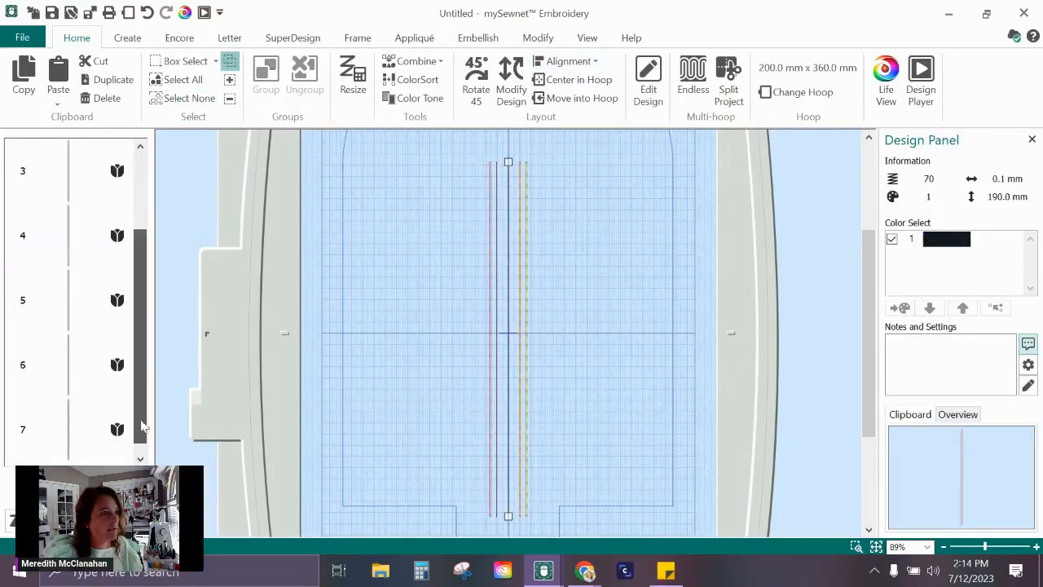
pyautogui.keyDown('shift'); pyautogui.click(38, 413); pyautogui.keyUp('shift')
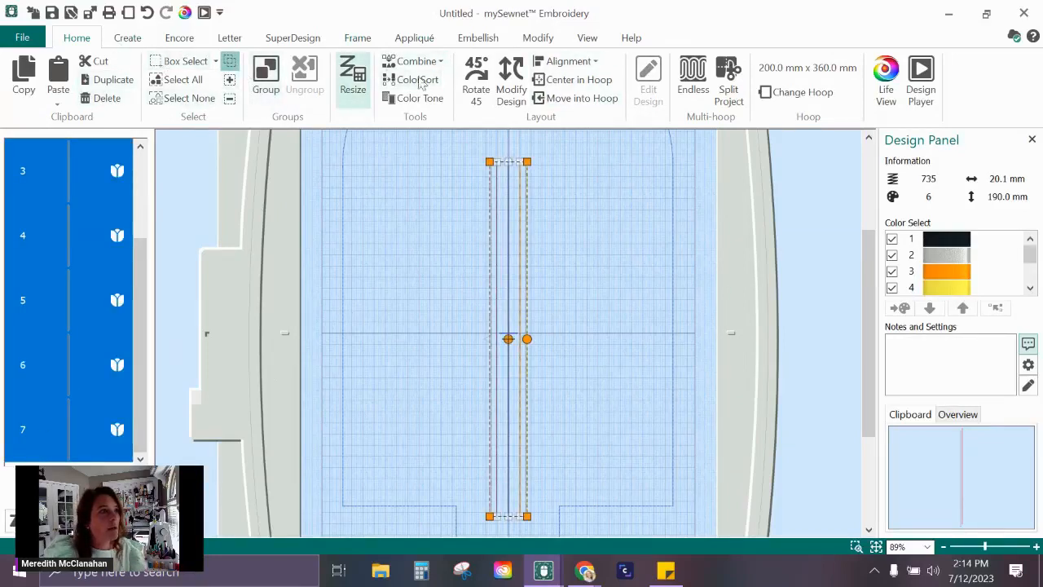
pyautogui.click(490, 87)
pyautogui.click(490, 87)
pyautogui.click(490, 87)
pyautogui.click(489, 87)
pyautogui.click(489, 87)
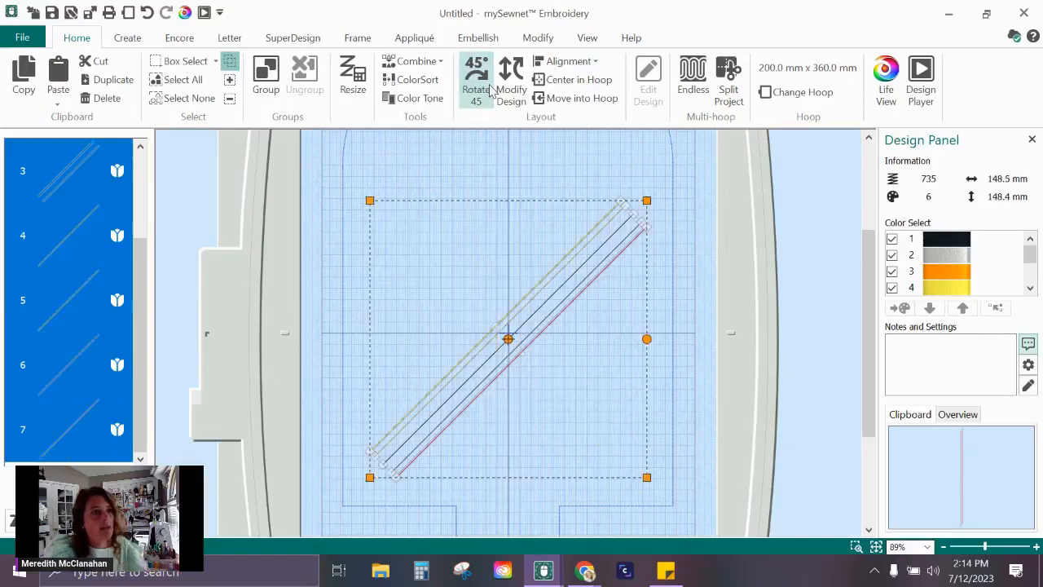
pyautogui.click(490, 87)
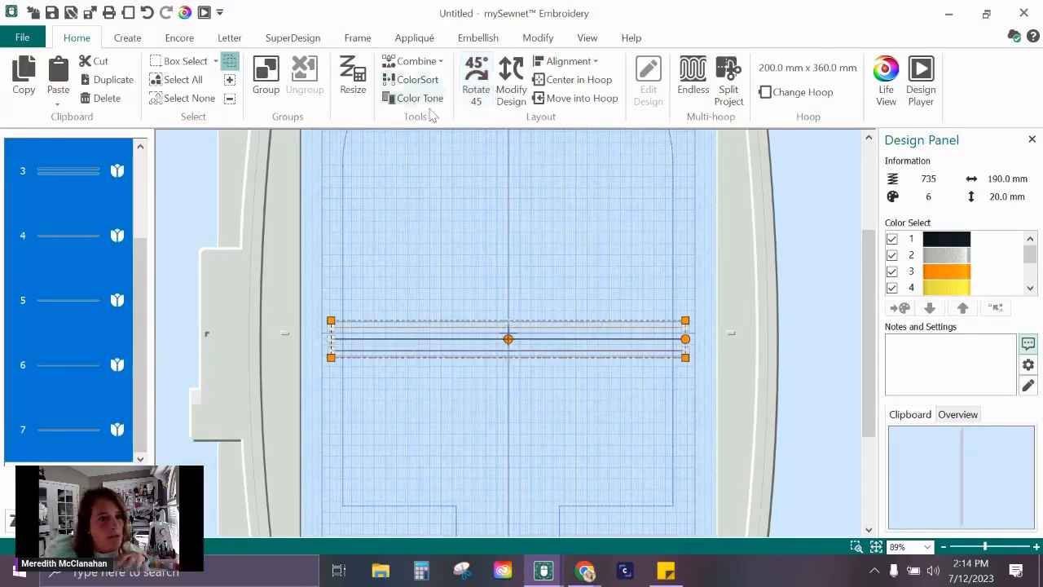
pyautogui.click(148, 14)
pyautogui.click(148, 14)
pyautogui.click(148, 14)
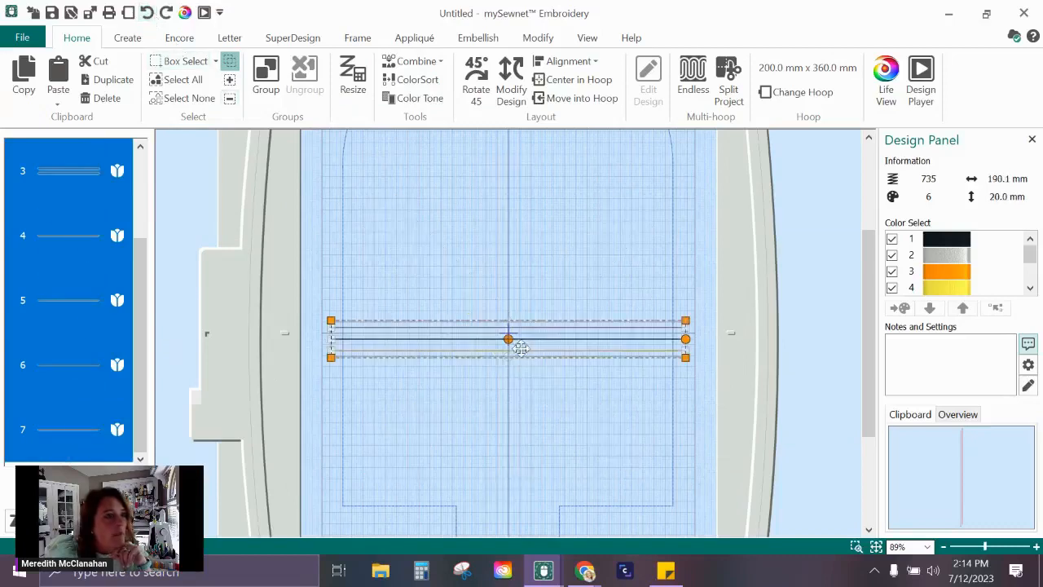
# Step: Move the horizontal line set up to where the popsicle's curved top meets its straight sides, centered on the vertical axis
pyautogui.moveTo(535, 342); pyautogui.dragTo(531, 223)
pyautogui.scroll(1, 560, 300)
pyautogui.scroll(1, 561, 299)
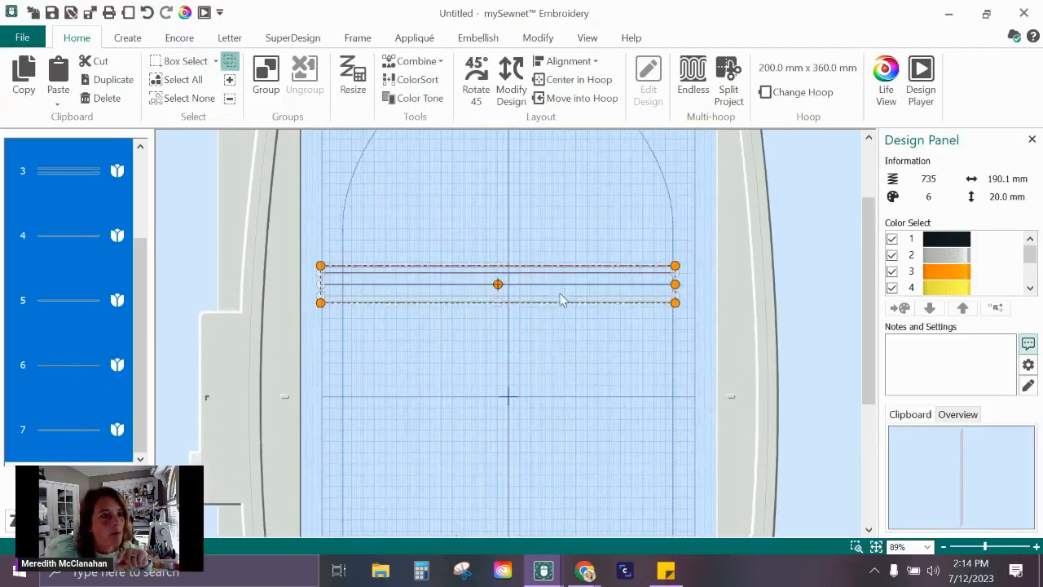
pyautogui.scroll(2, 561, 298)
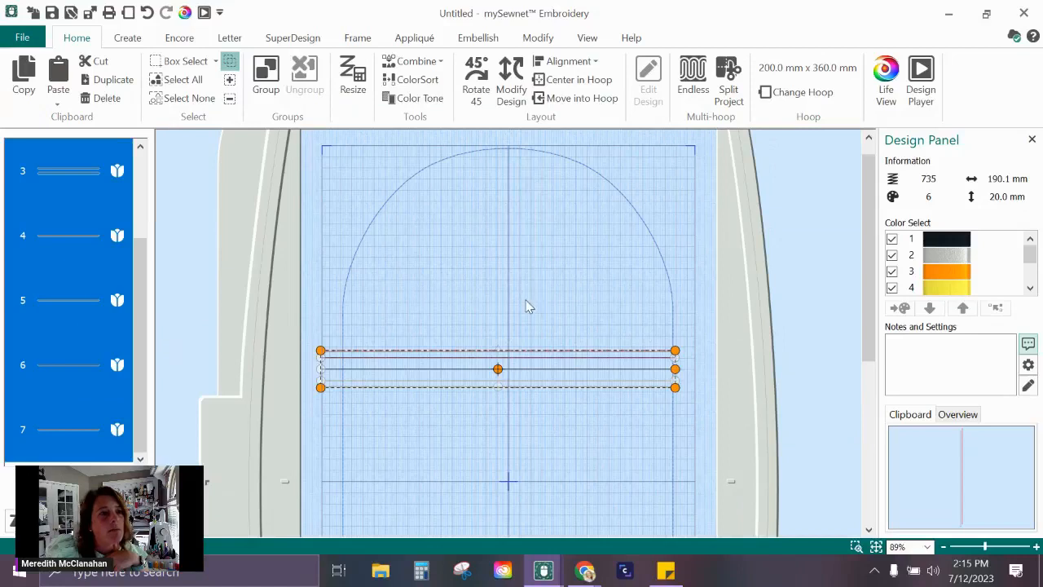
pyautogui.moveTo(535, 370); pyautogui.dragTo(547, 324)
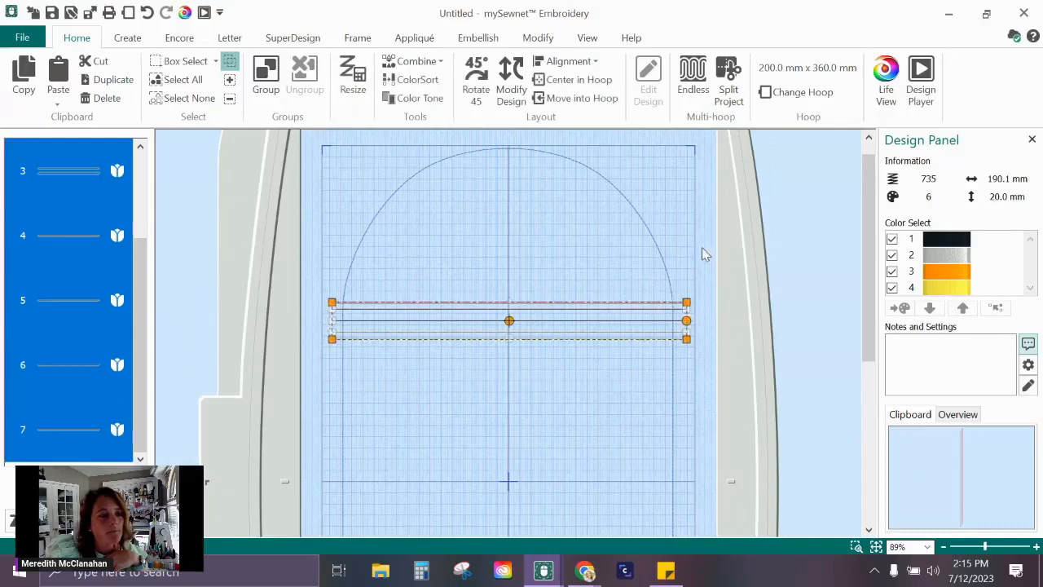
pyautogui.click(583, 441)
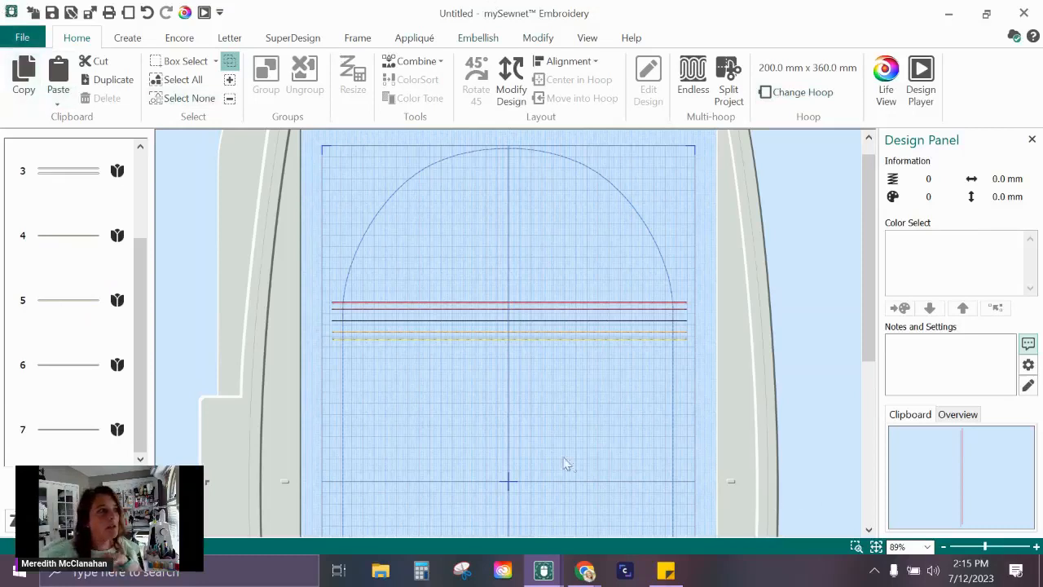
pyautogui.scroll(-1, 375, 299)
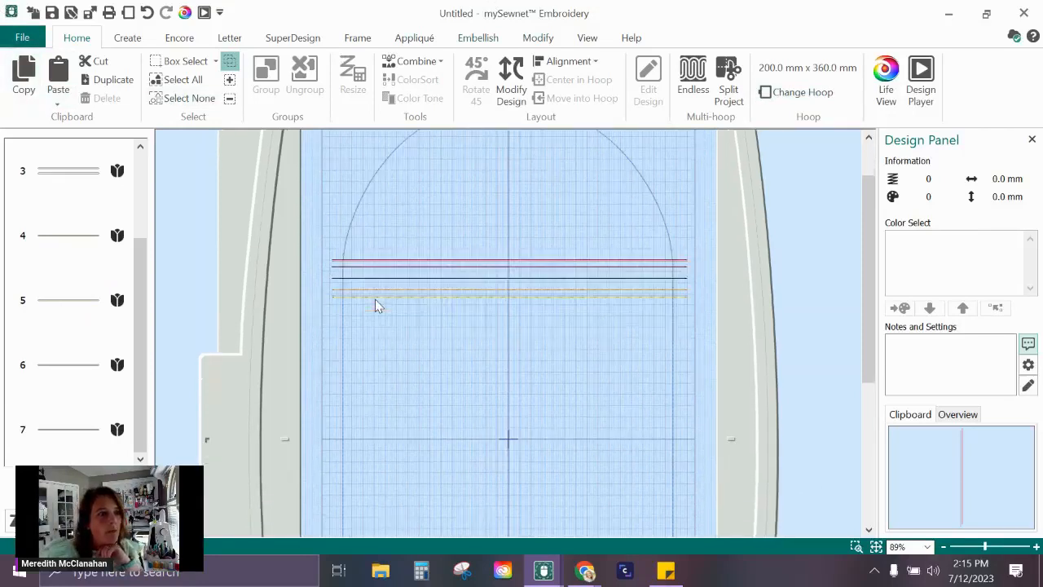
pyautogui.scroll(-1, 416, 267)
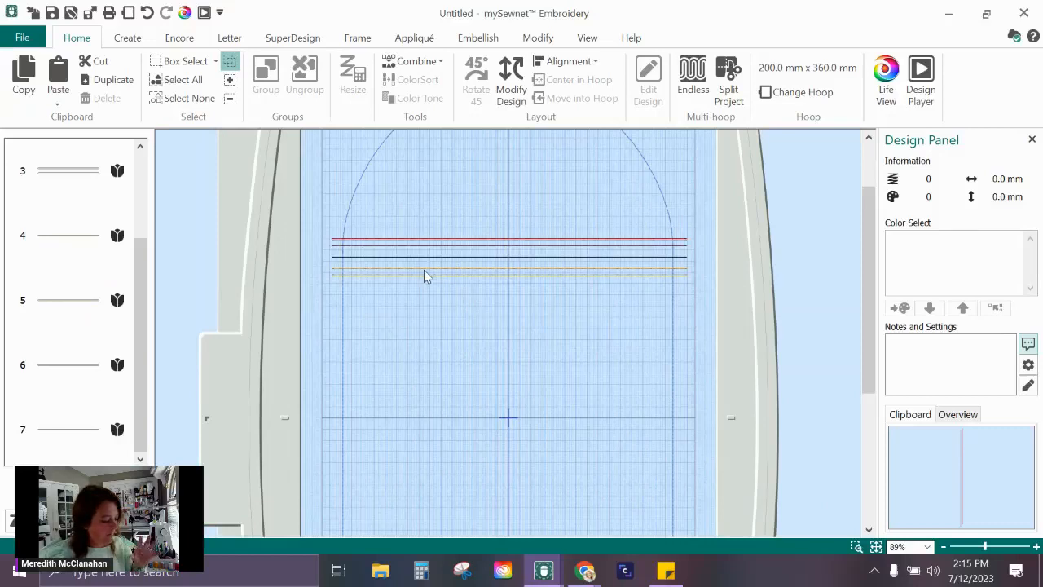
pyautogui.scroll(-2, 491, 352)
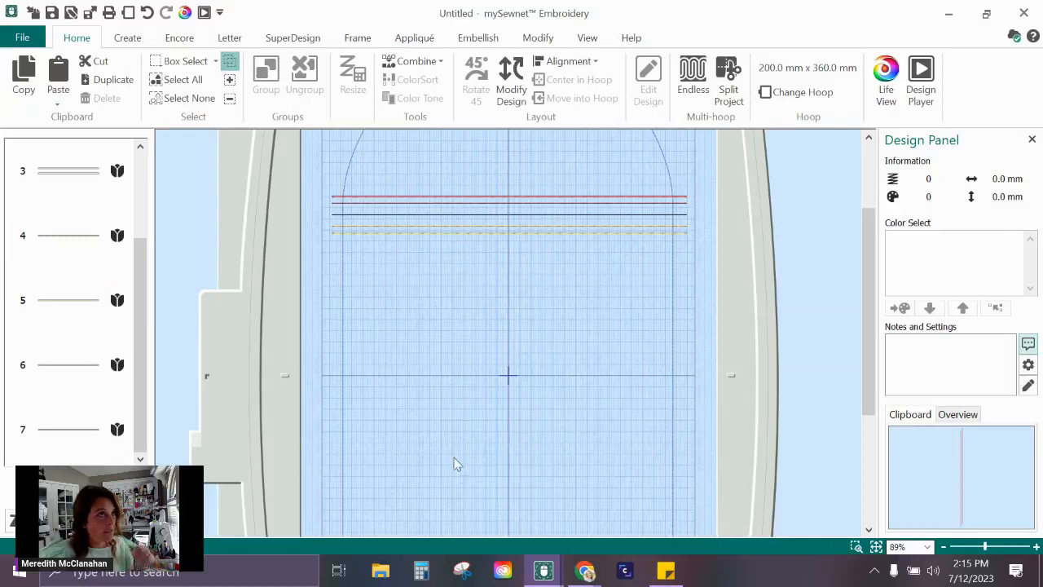
pyautogui.scroll(-1, 477, 432)
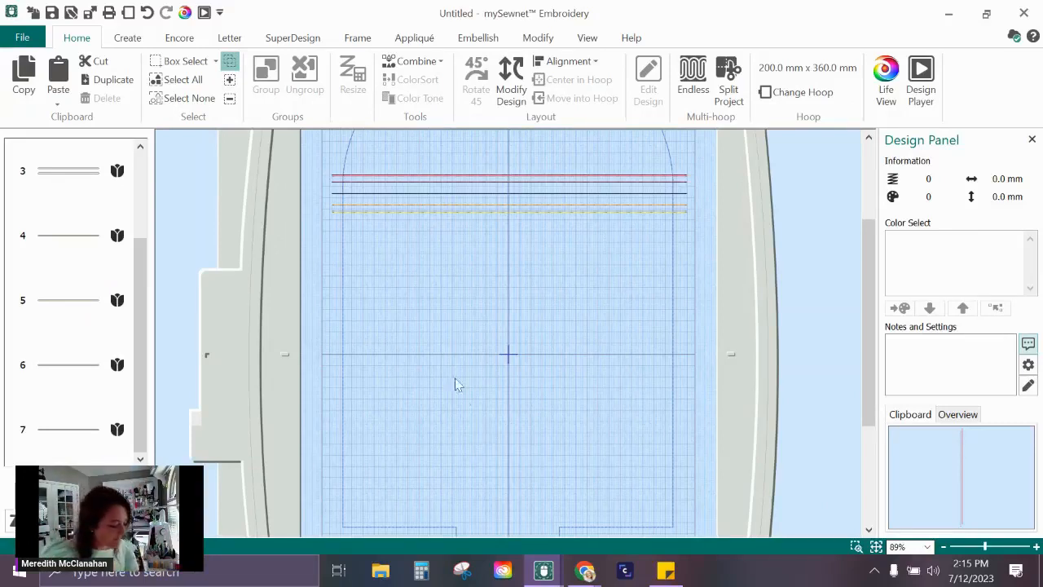
# Step: Set the hoop's grid size to 9 mm
pyautogui.click(590, 41)
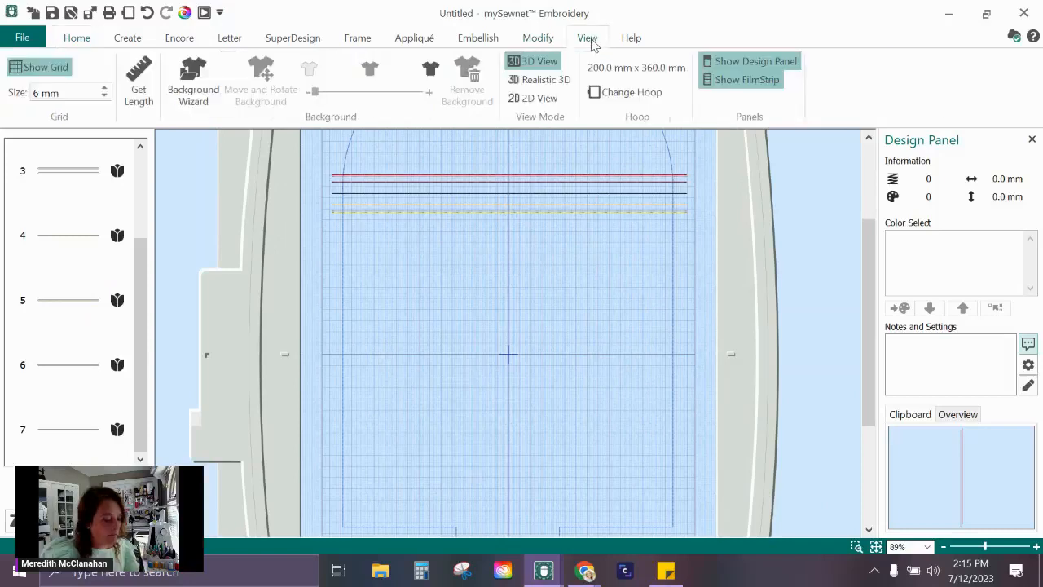
pyautogui.click(104, 88)
pyautogui.click(104, 88)
pyautogui.click(104, 88)
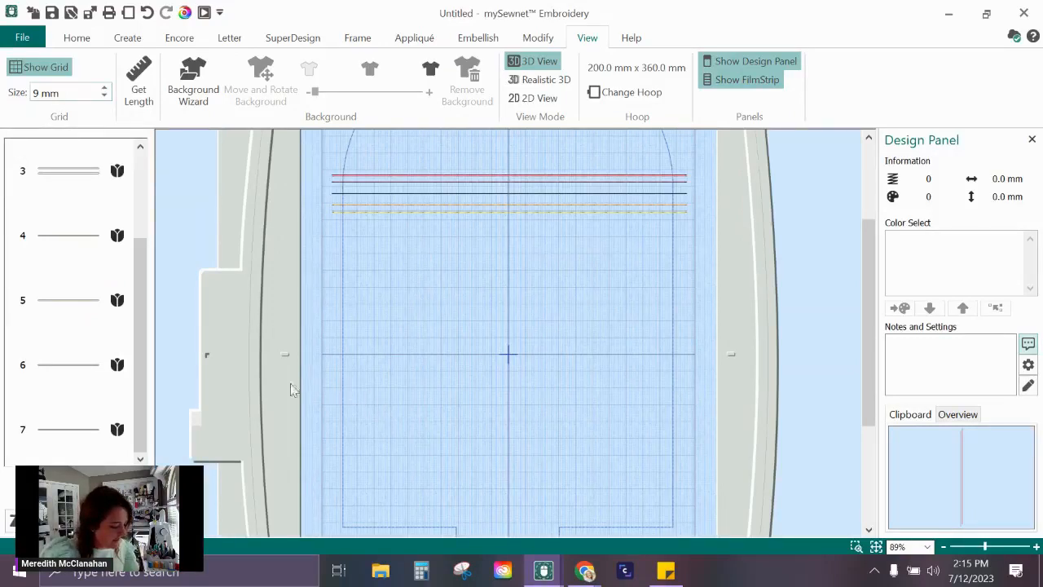
# Step: Duplicate design 2, the black line, and center the copy in the hoop
pyautogui.scroll(3, 130, 318)
pyautogui.click(70, 262)
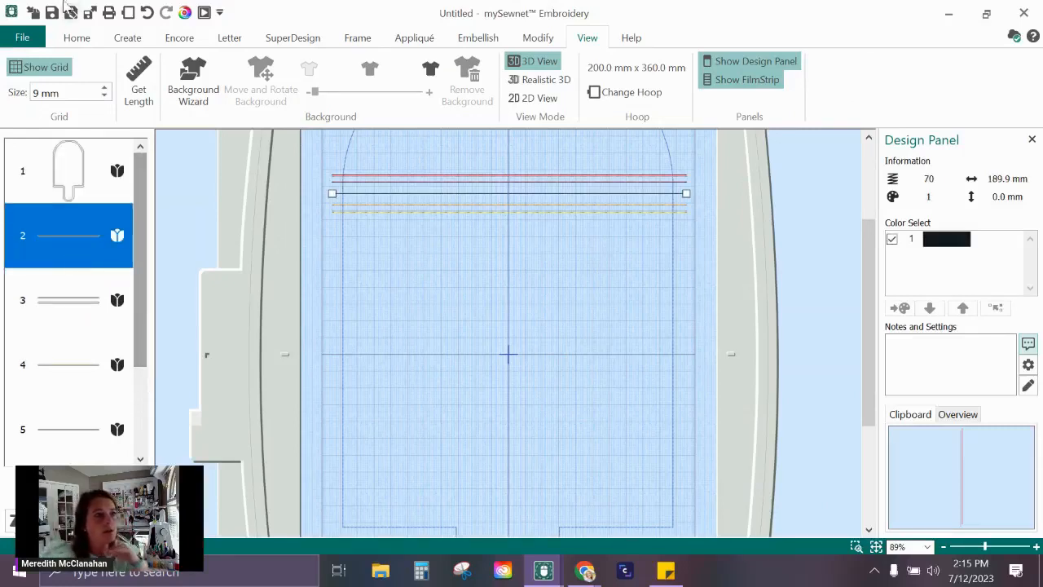
pyautogui.click(77, 39)
pyautogui.click(98, 85)
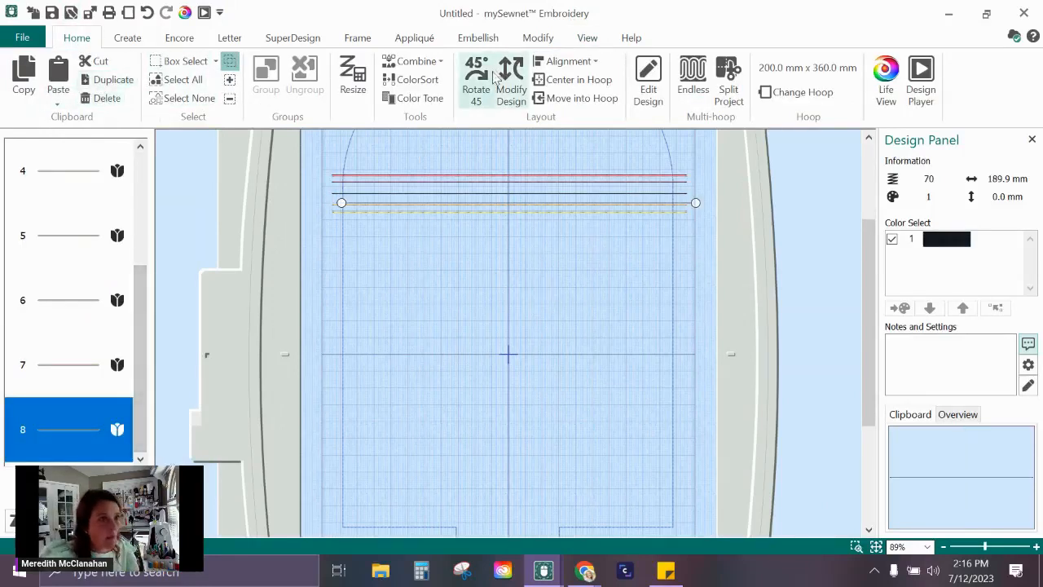
pyautogui.click(593, 81)
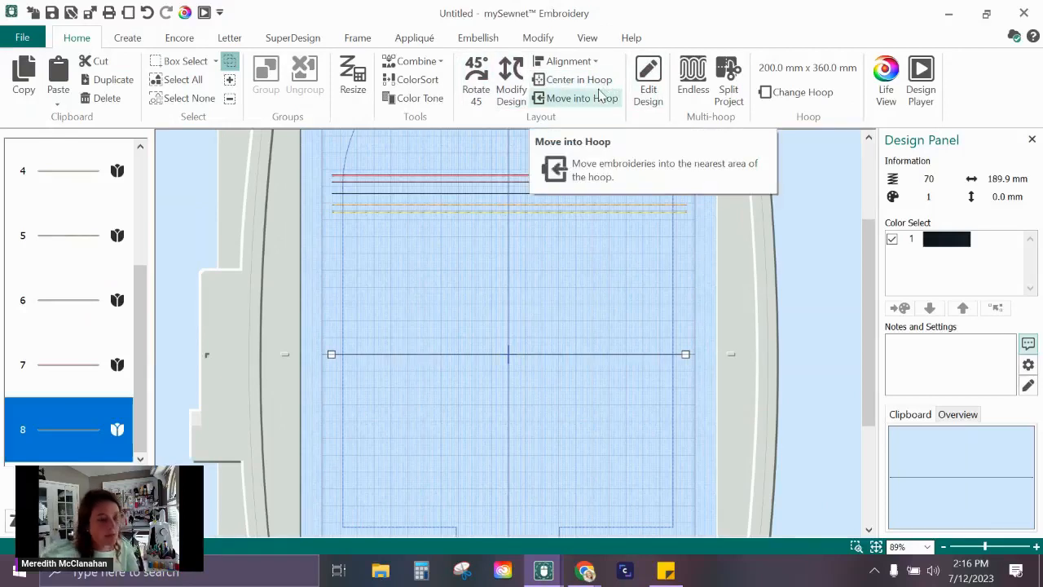
# Step: Nudge the copied black line straight down to one 9 mm grid square below the hoop's center
pyautogui.press('Down')
pyautogui.press('Down')
pyautogui.press('Down')
pyautogui.press('Down')
pyautogui.press('Down')
pyautogui.press('Down')
pyautogui.press('Down')
pyautogui.press('Down')
pyautogui.press('Down')
pyautogui.press('Down')
pyautogui.press('Down')
pyautogui.press('Down')
pyautogui.press('Down')
pyautogui.press('Down')
pyautogui.press('Down')
pyautogui.press('Down')
pyautogui.press('Down')
pyautogui.press('Down')
pyautogui.press('Down')
pyautogui.press('Down')
pyautogui.press('Up')
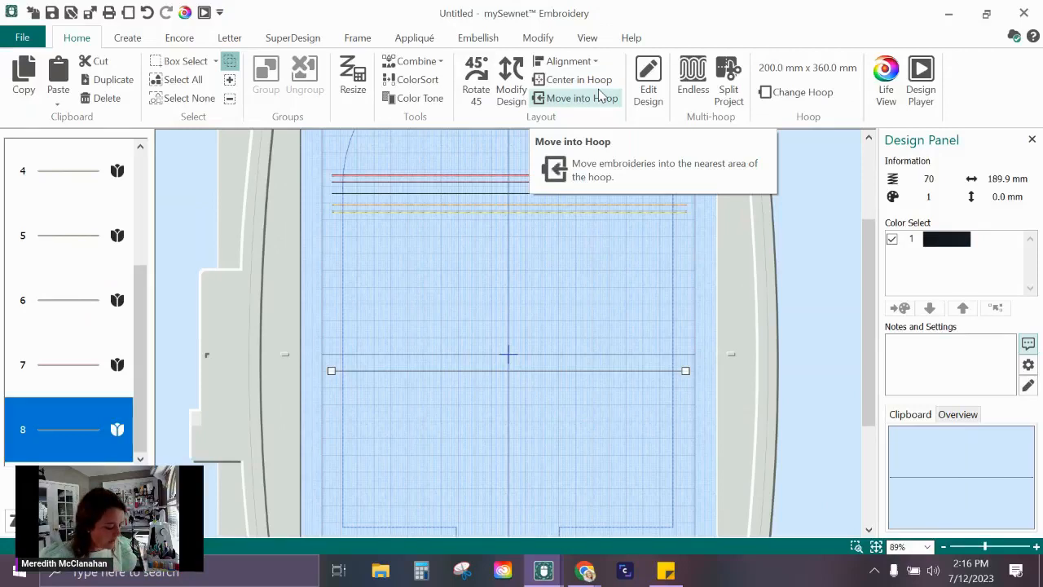
# Step: Change the copied line's thread color from the Robison-Anton Rayon 40 range to 2743 Pro Forest
pyautogui.click(949, 239)
pyautogui.doubleClick(937, 241)
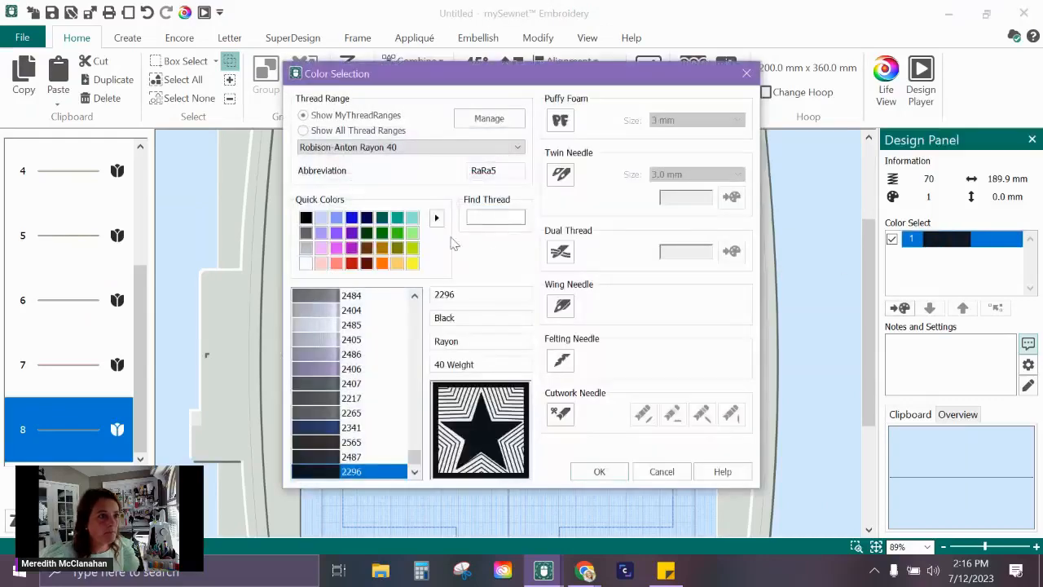
pyautogui.click(389, 234)
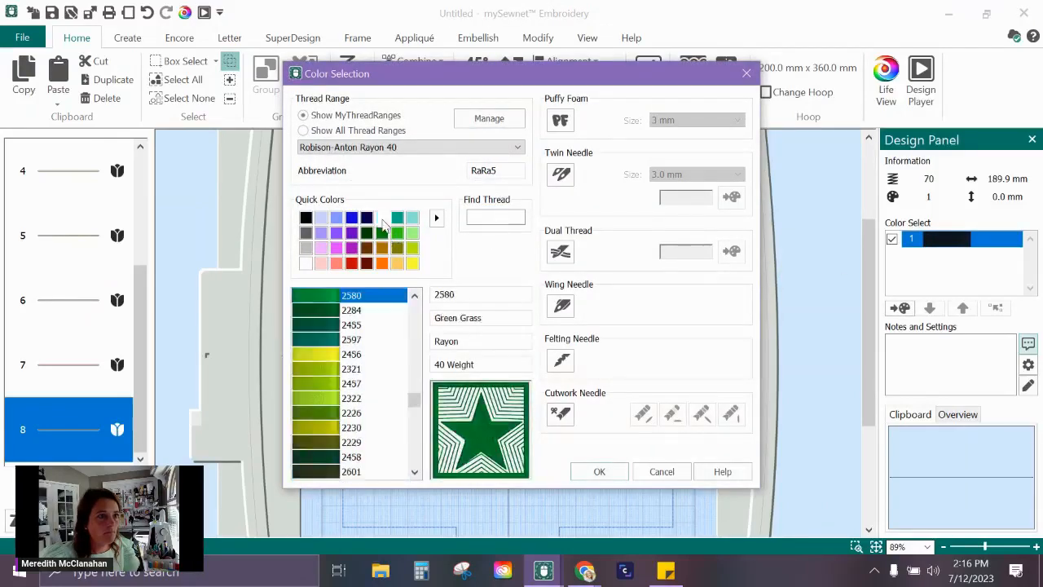
pyautogui.click(599, 472)
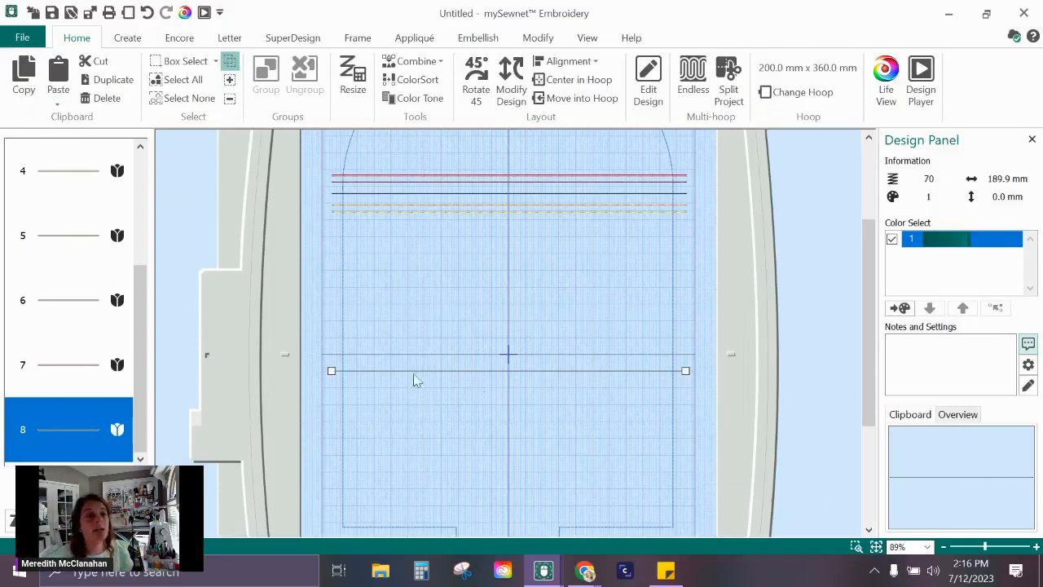
# Step: Place a horizontally centered copy of the dark green line halfway between the hoop's center and the original line
pyautogui.click(108, 79)
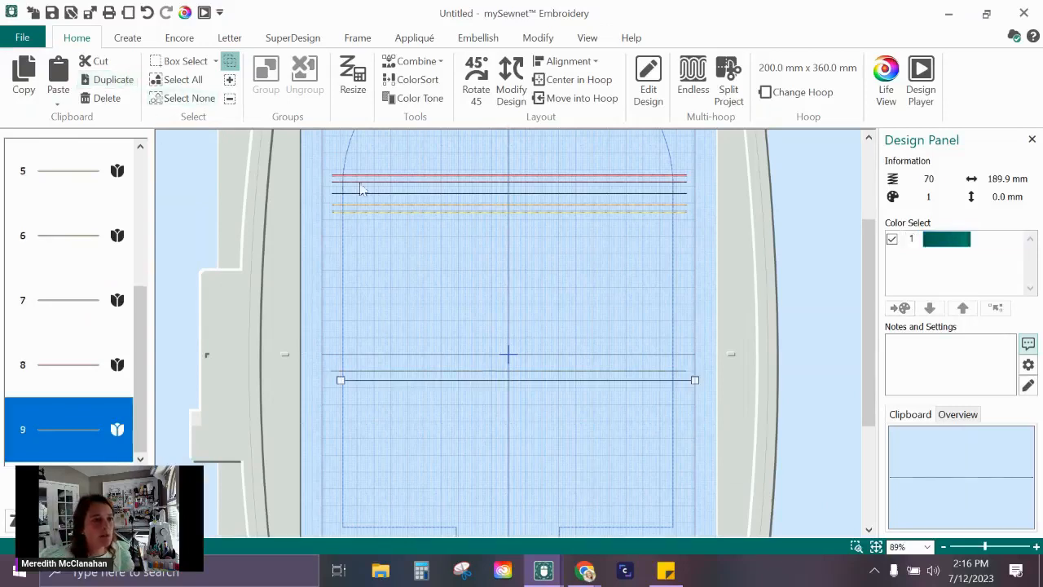
pyautogui.click(572, 79)
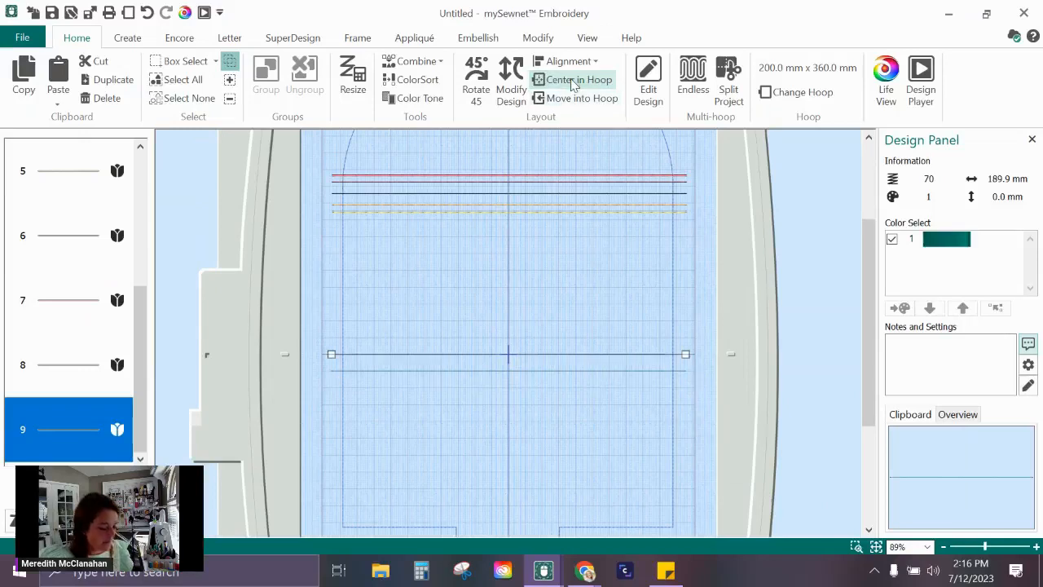
pyautogui.press('Down')
pyautogui.press('Down')
pyautogui.press('Down')
pyautogui.press('Down')
pyautogui.press('Down')
pyautogui.press('Down')
pyautogui.press('Down')
pyautogui.press('Down')
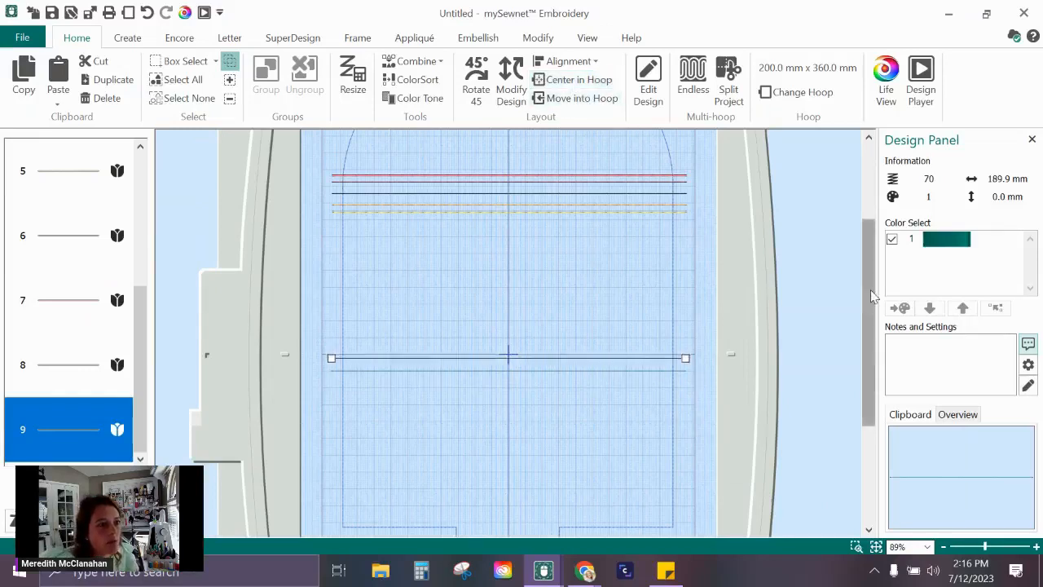
pyautogui.press('Down')
pyautogui.press('Down')
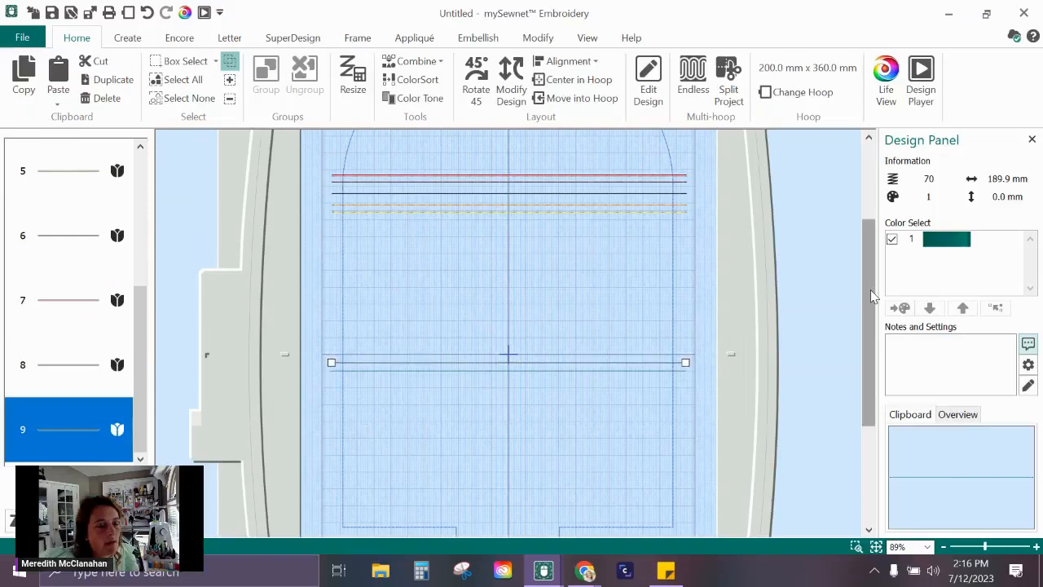
# Step: Change the thread color of the upper dark green line, design 9, to a brighter medium green
pyautogui.click(945, 244)
pyautogui.doubleClick(943, 242)
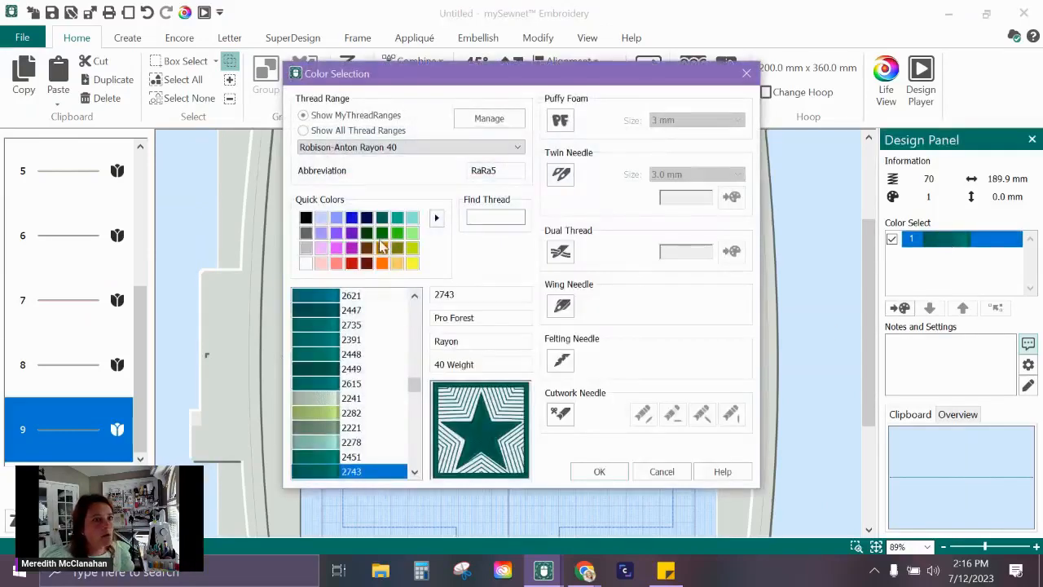
pyautogui.click(381, 243)
pyautogui.click(601, 471)
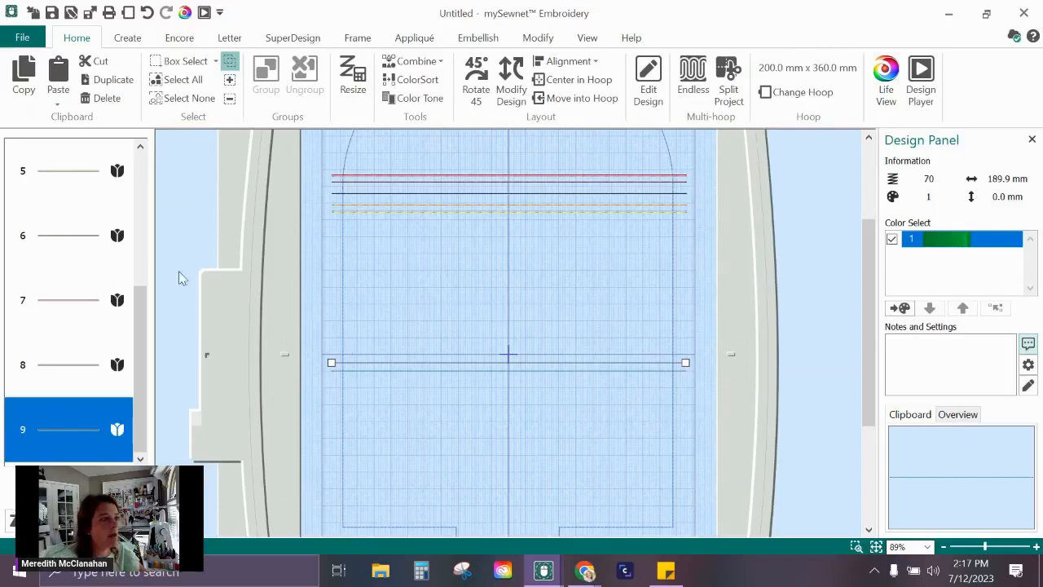
# Step: Duplicate design 7, the red line, and place the centered copy directly over the lower dark green line
pyautogui.click(67, 325)
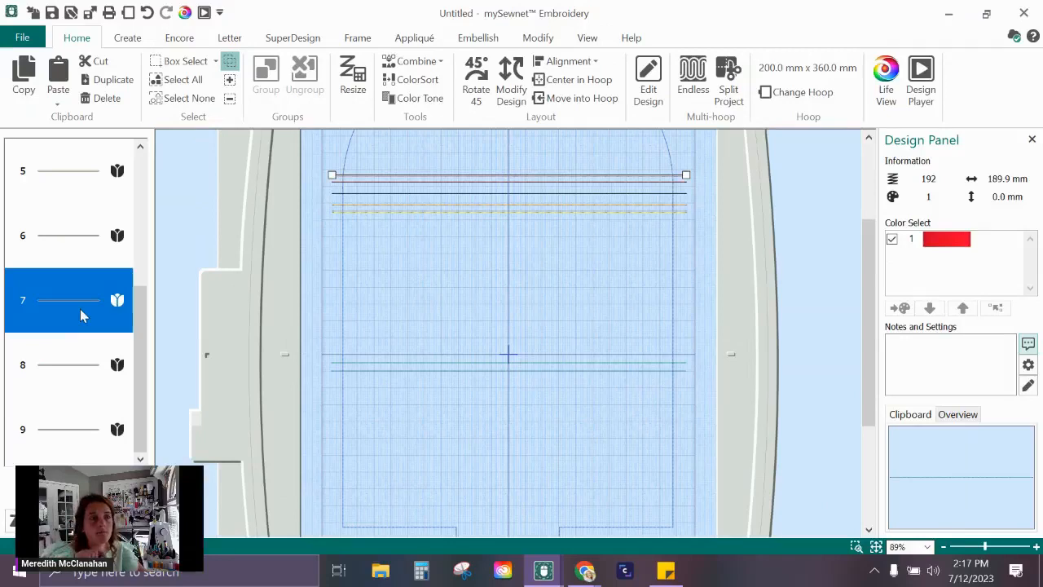
pyautogui.click(102, 79)
pyautogui.click(551, 84)
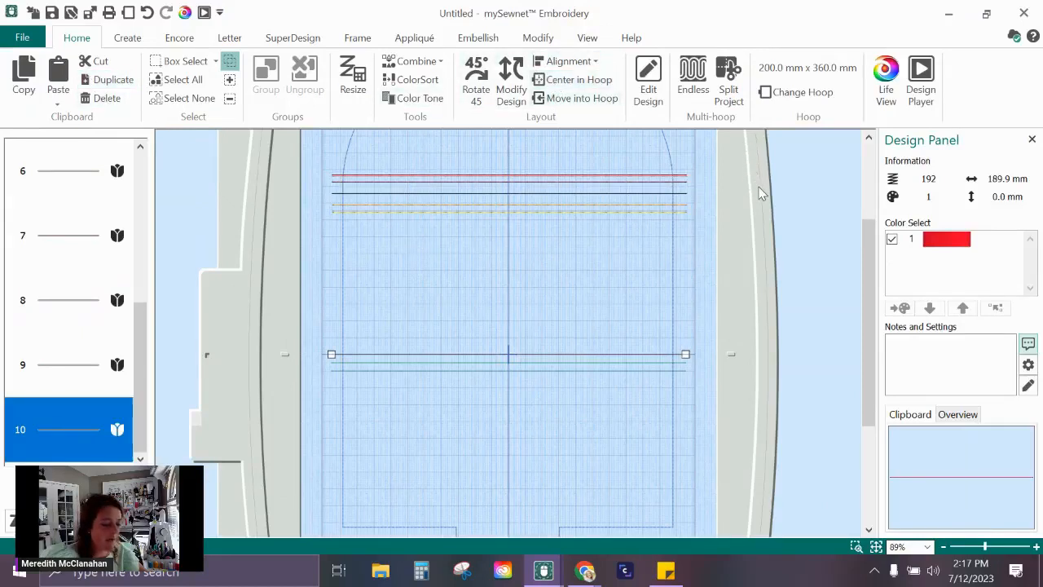
pyautogui.press('Down')
pyautogui.press('Down')
pyautogui.press('Down')
pyautogui.press('Down')
pyautogui.press('Down')
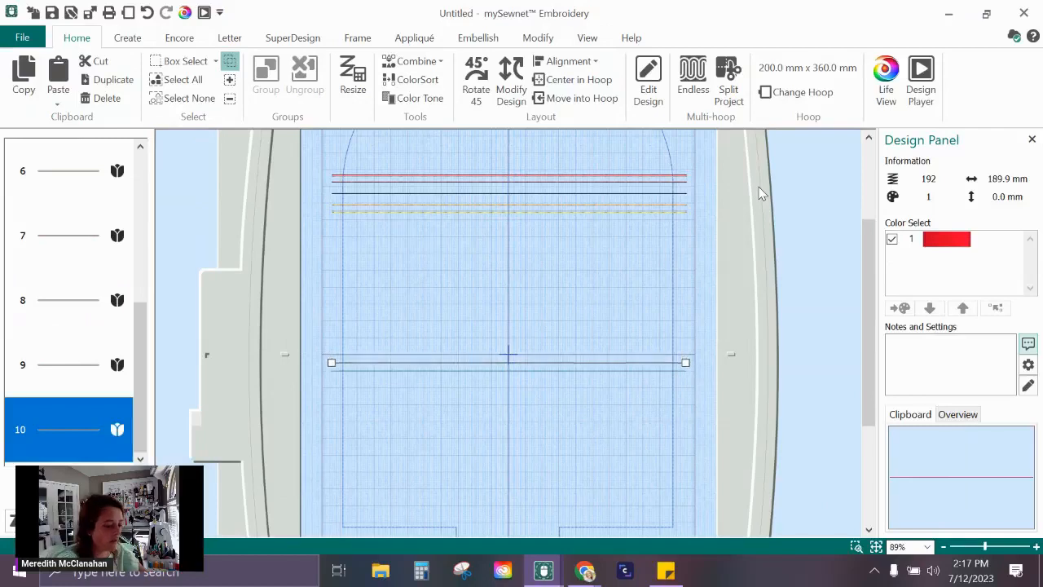
pyautogui.press('Down')
pyautogui.press('Down')
pyautogui.press('Down')
pyautogui.press('Down')
pyautogui.press('Down')
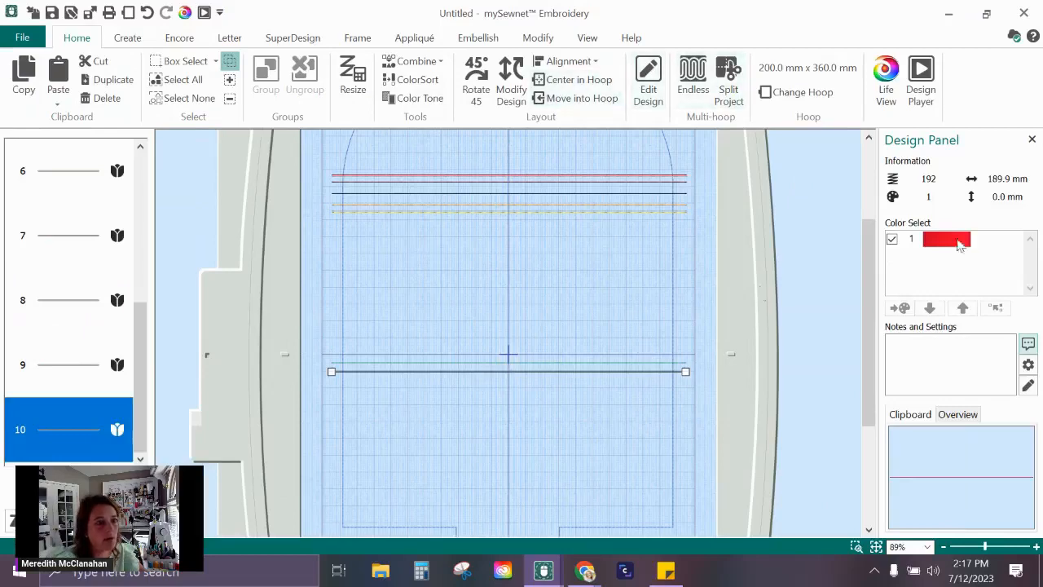
# Step: Change the thread color of the copied red line to 2211 Nile
pyautogui.doubleClick(948, 251)
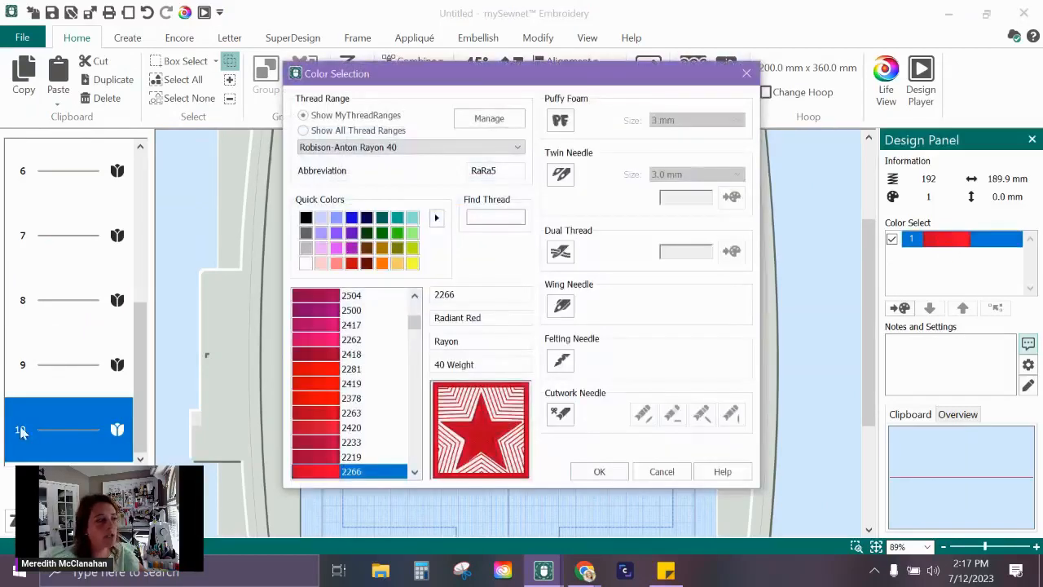
pyautogui.click(413, 232)
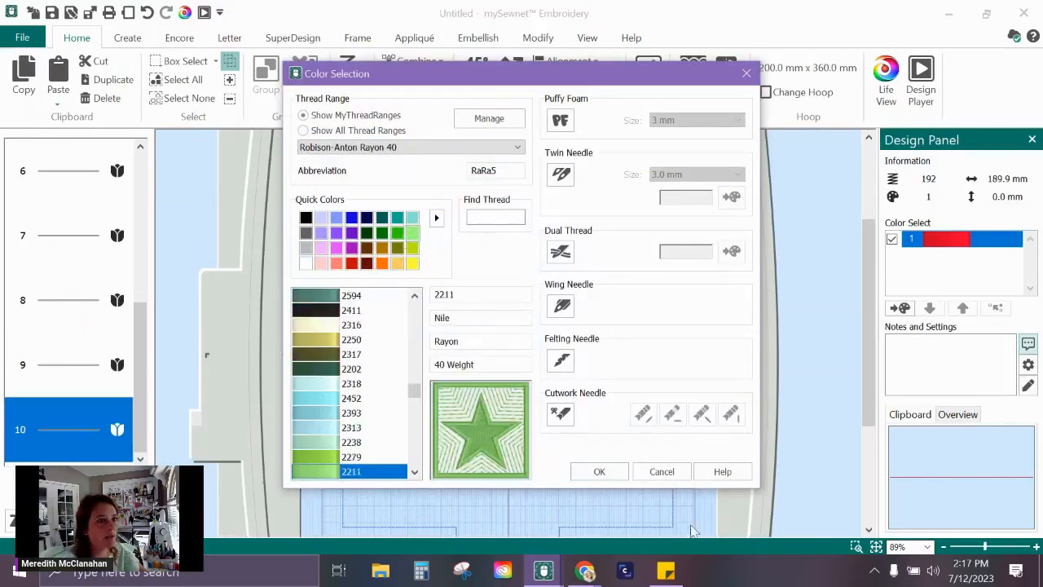
pyautogui.click(617, 476)
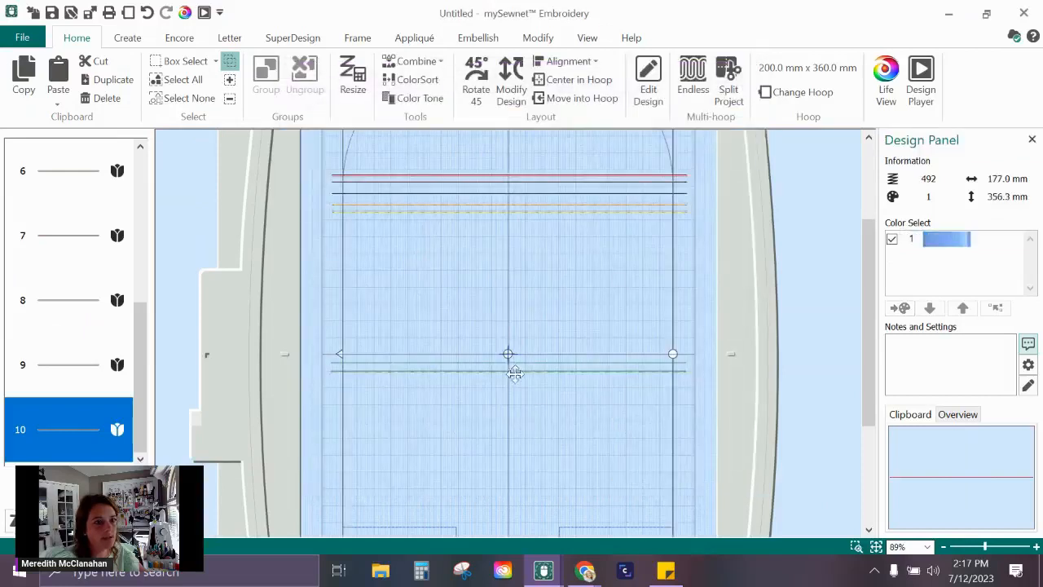
# Step: Duplicate designs 8 through 10, the three green lines, and group the copies
pyautogui.moveTo(138, 295); pyautogui.dragTo(137, 447)
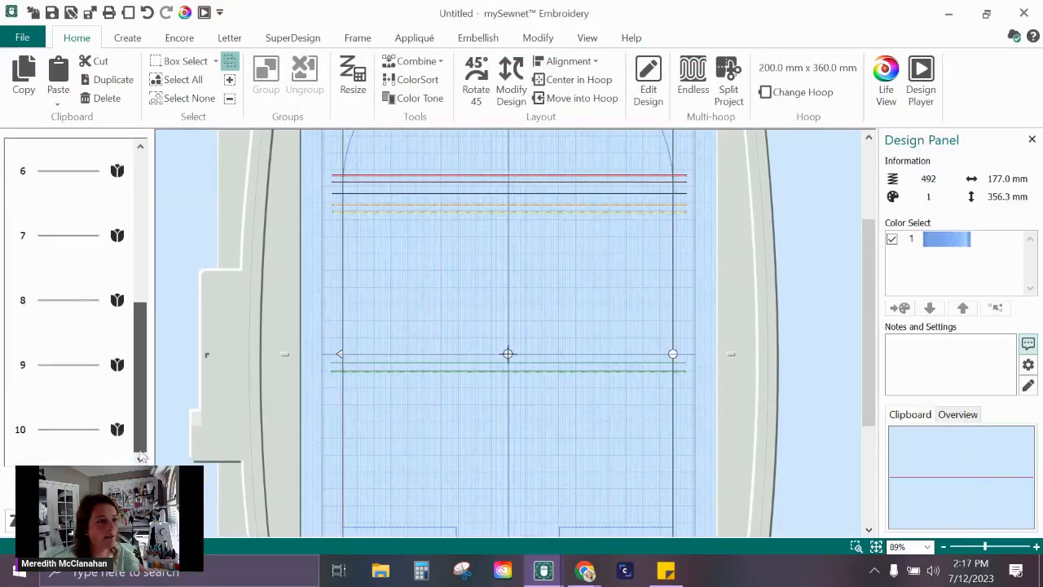
pyautogui.click(56, 294)
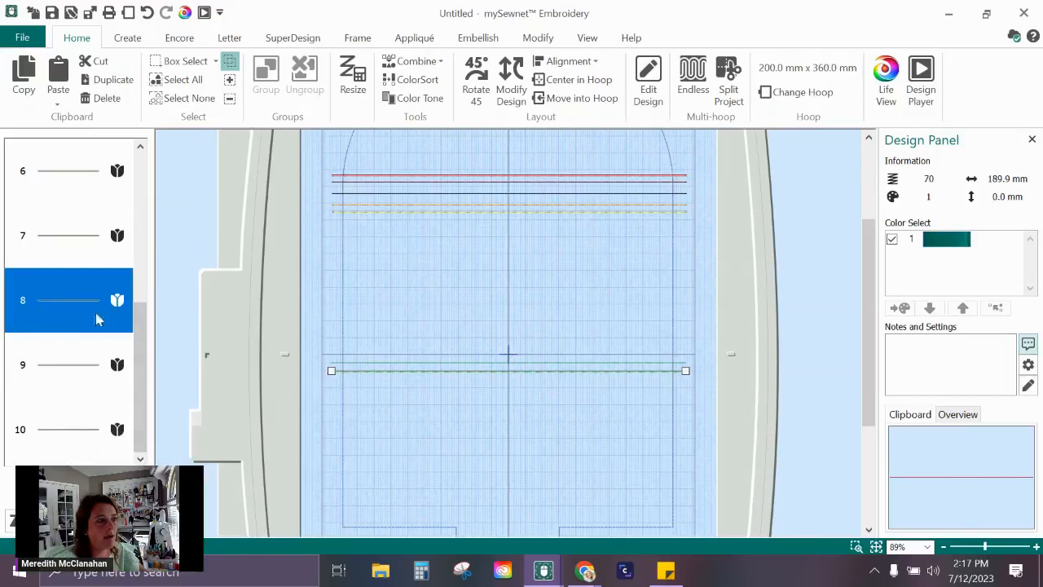
pyautogui.click(67, 389)
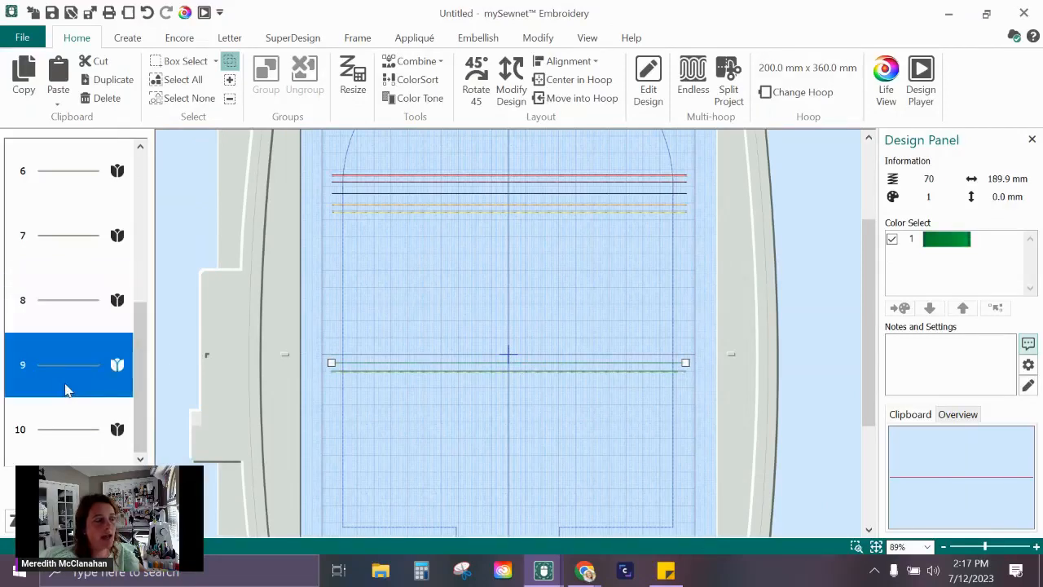
pyautogui.click(67, 436)
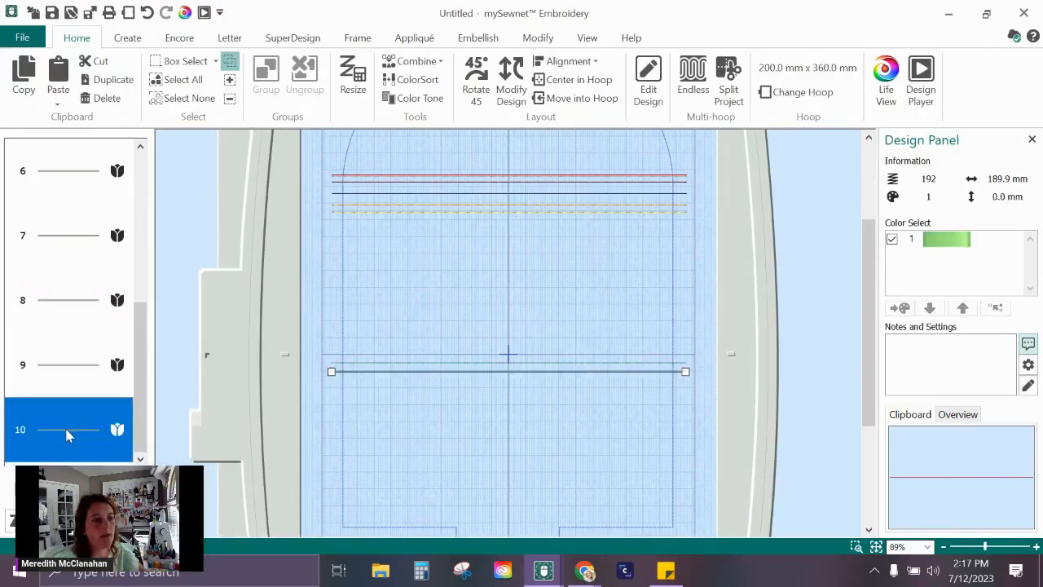
pyautogui.click(71, 314)
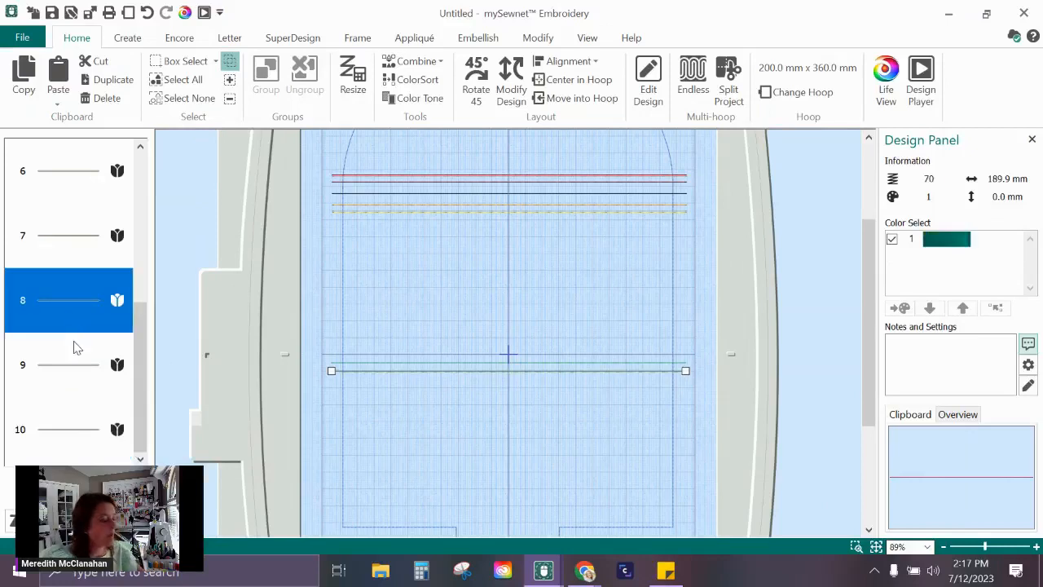
pyautogui.keyDown('ctrl'); pyautogui.click(76, 381); pyautogui.keyUp('ctrl')
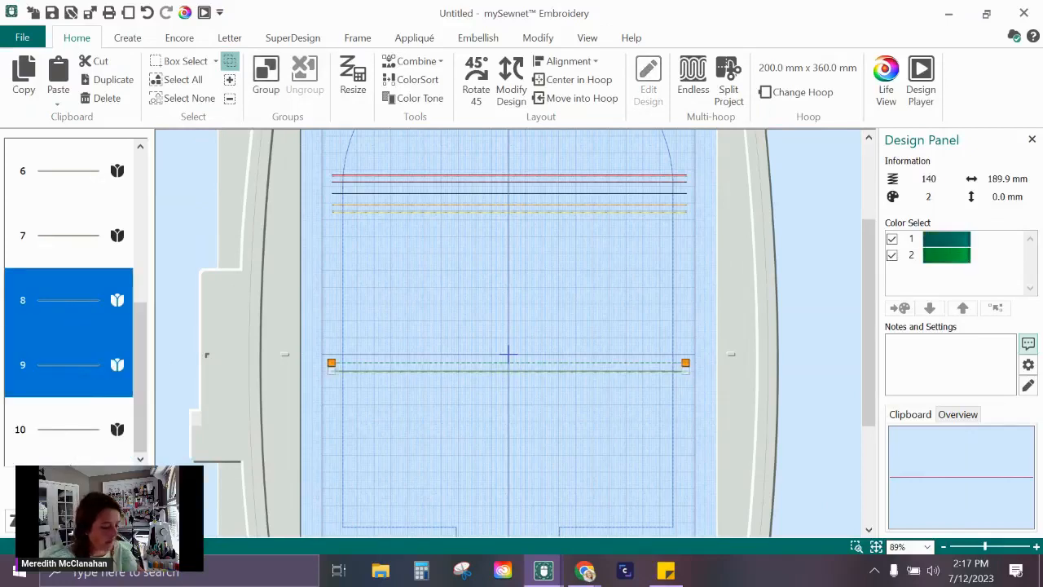
pyautogui.keyDown('ctrl'); pyautogui.click(71, 438); pyautogui.keyUp('ctrl')
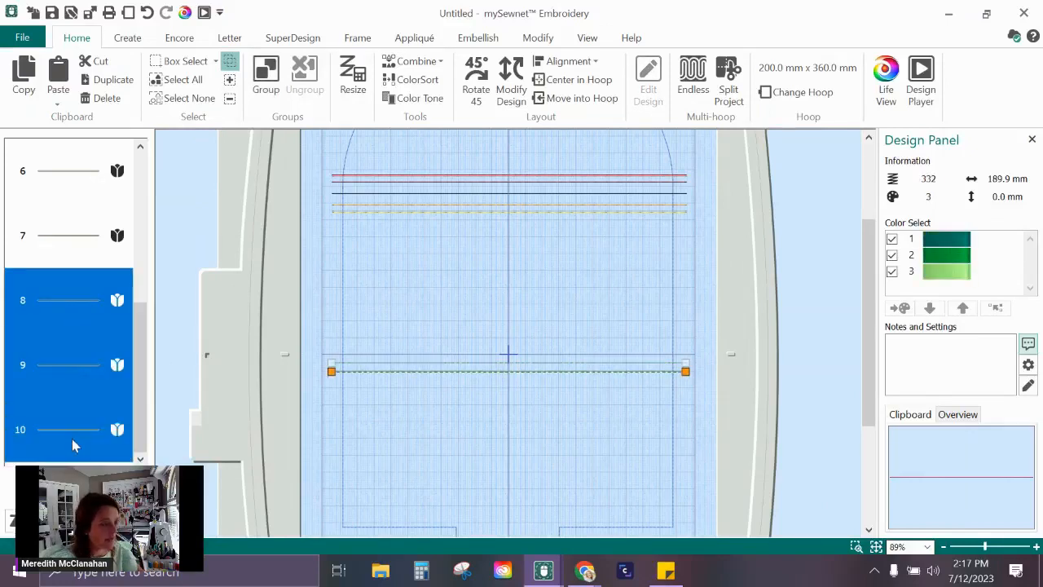
pyautogui.click(108, 79)
pyautogui.scroll(-1, 472, 170)
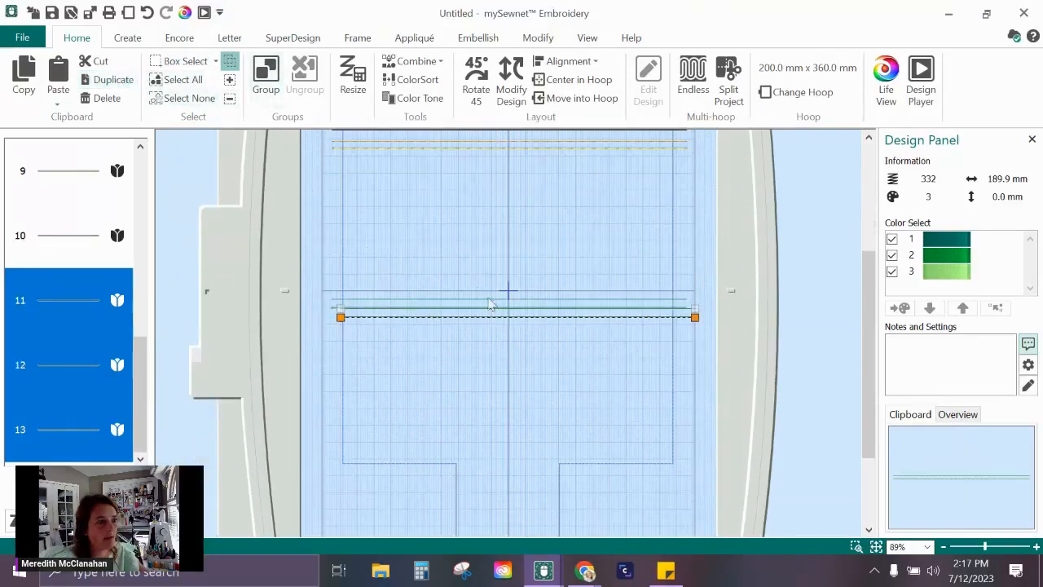
pyautogui.click(266, 78)
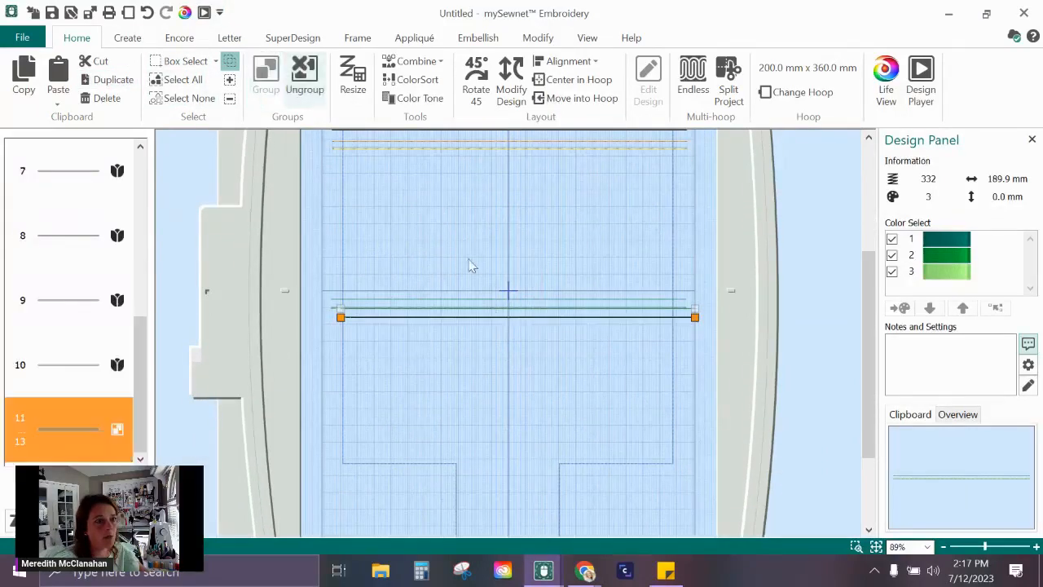
# Step: Combine the grouped green line copies, designs 11 through 13, into a single design
pyautogui.click(505, 315)
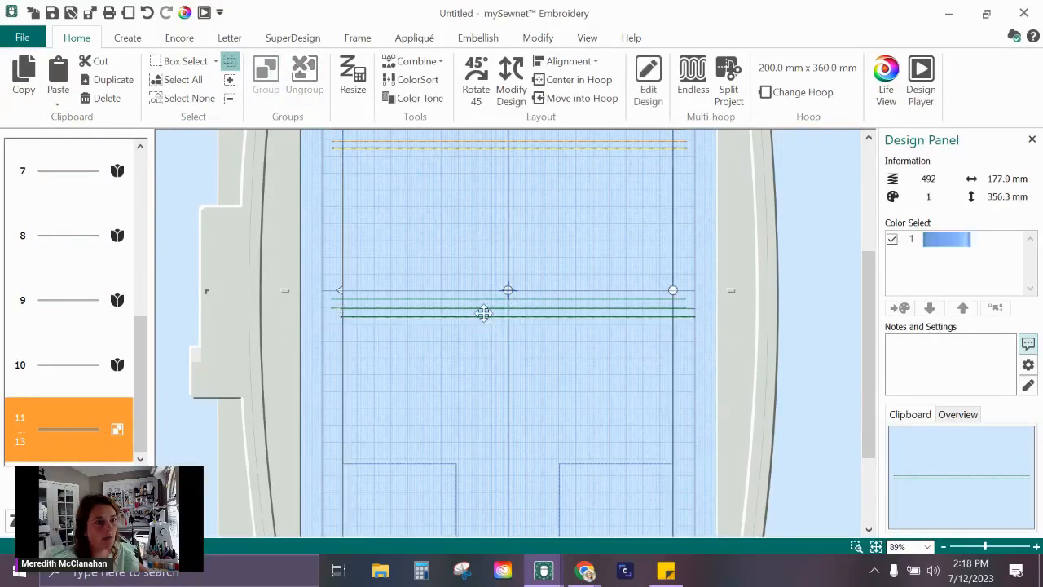
pyautogui.scroll(5, 101, 354)
pyautogui.click(94, 436)
pyautogui.scroll(-5, 109, 310)
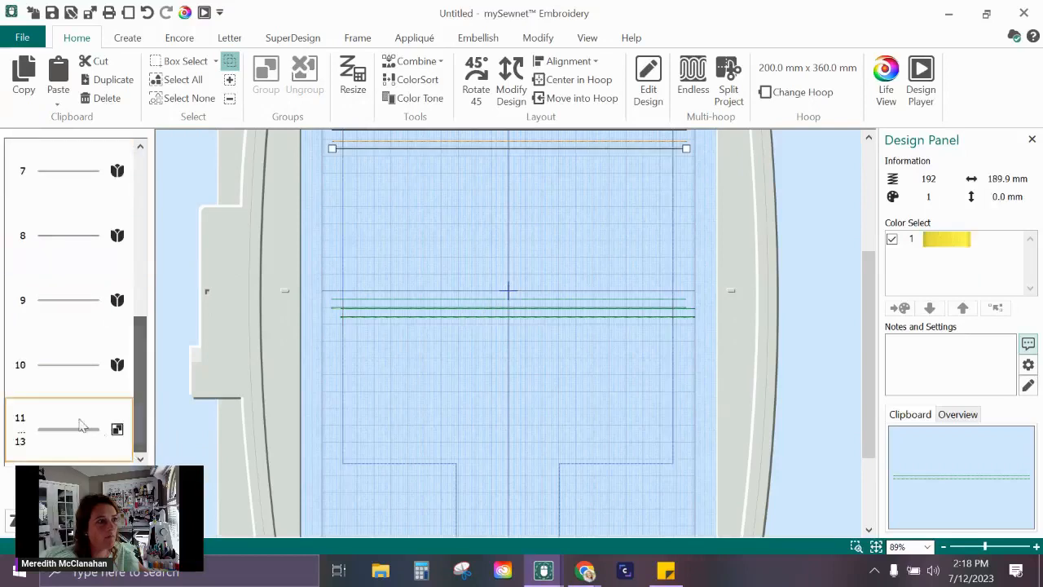
pyautogui.click(82, 426)
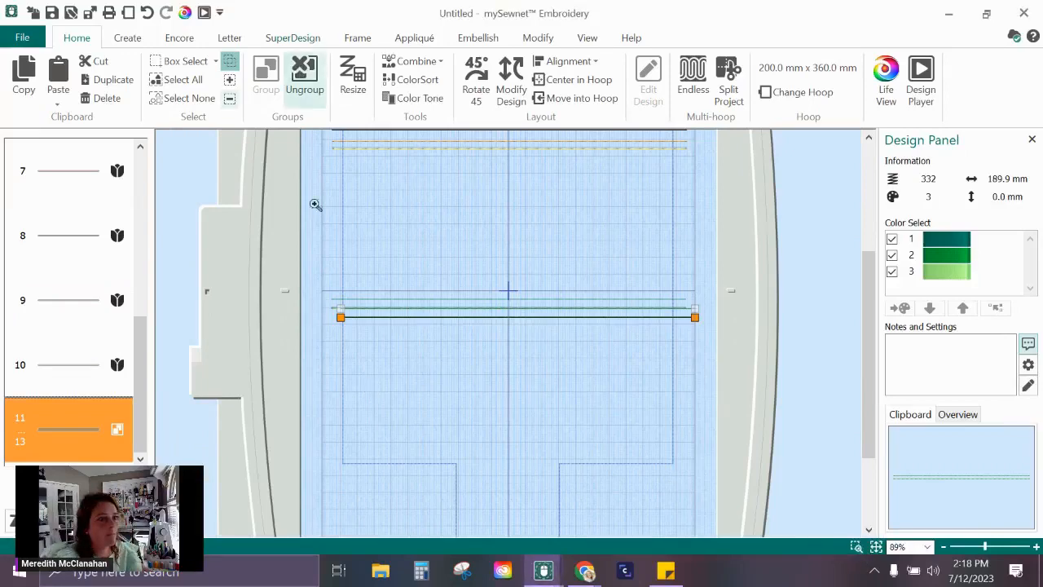
pyautogui.moveTo(302, 279); pyautogui.dragTo(721, 400)
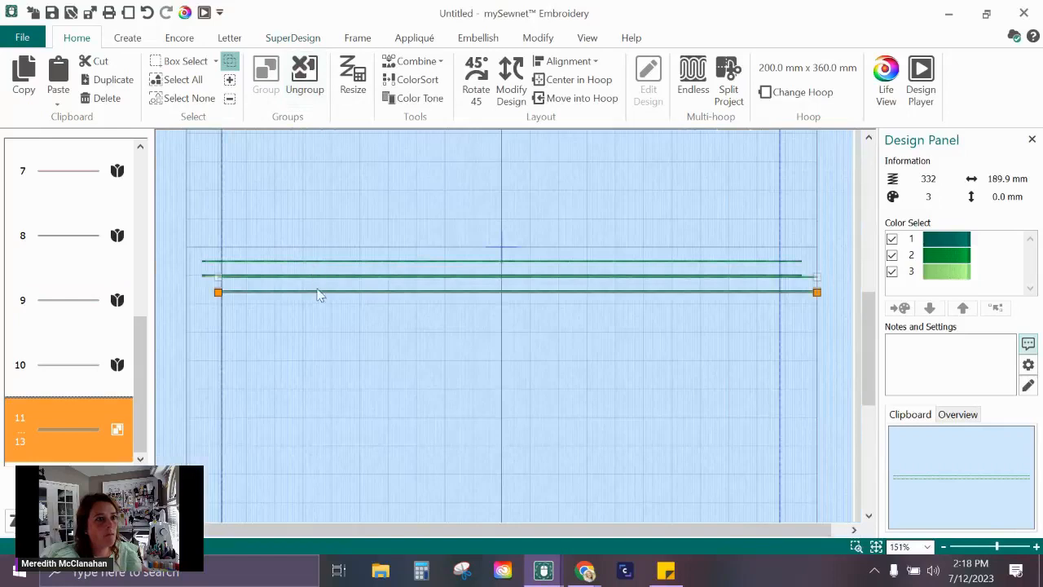
pyautogui.click(374, 294)
pyautogui.click(374, 294)
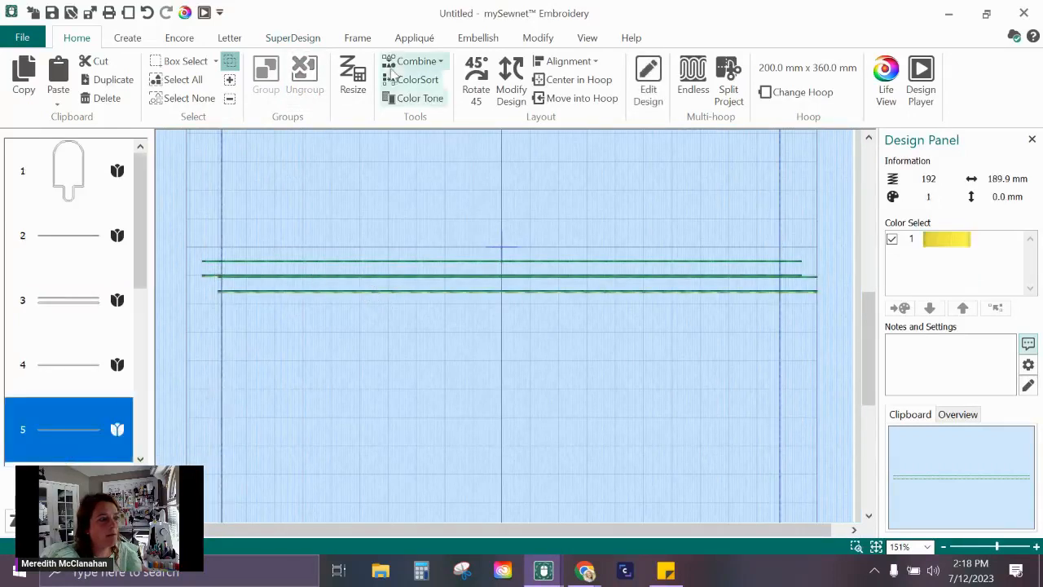
pyautogui.moveTo(143, 178); pyautogui.dragTo(153, 440)
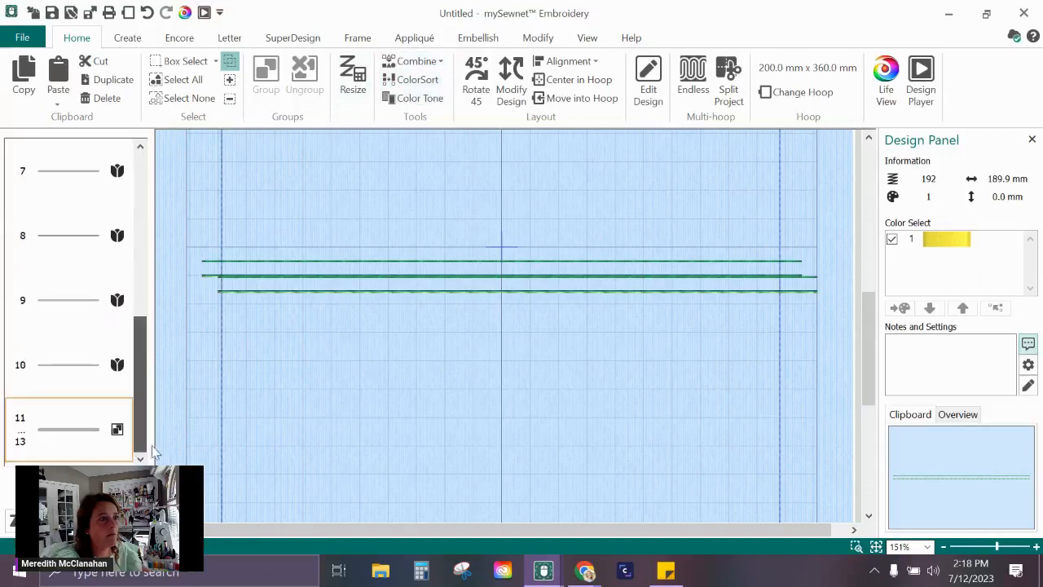
pyautogui.click(85, 429)
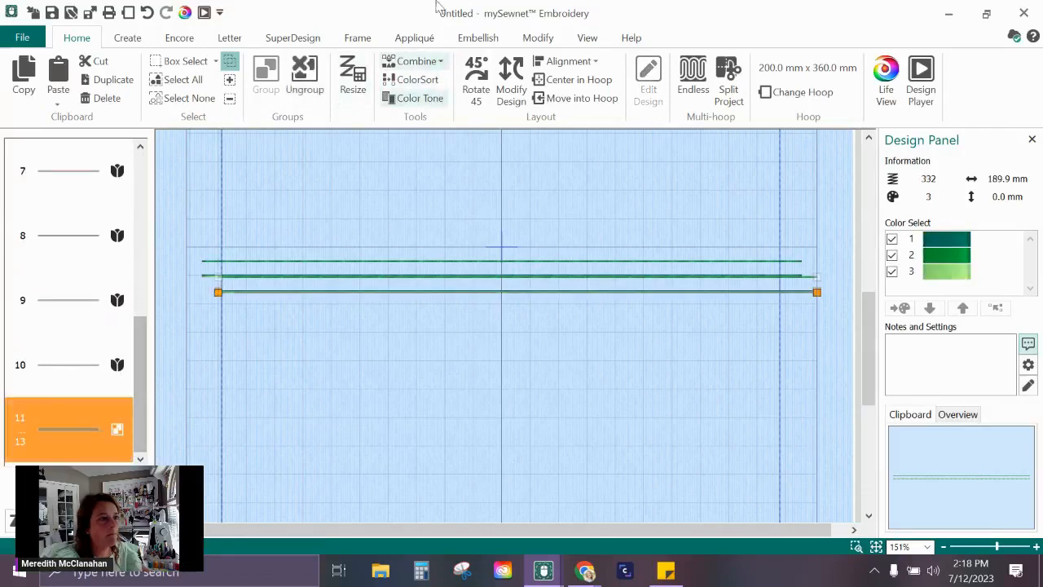
pyautogui.click(409, 66)
pyautogui.click(447, 99)
# Step: Move the combined green lines down to the bottom edge of the popsicle body, just above the stick
pyautogui.moveTo(400, 284); pyautogui.dragTo(387, 429)
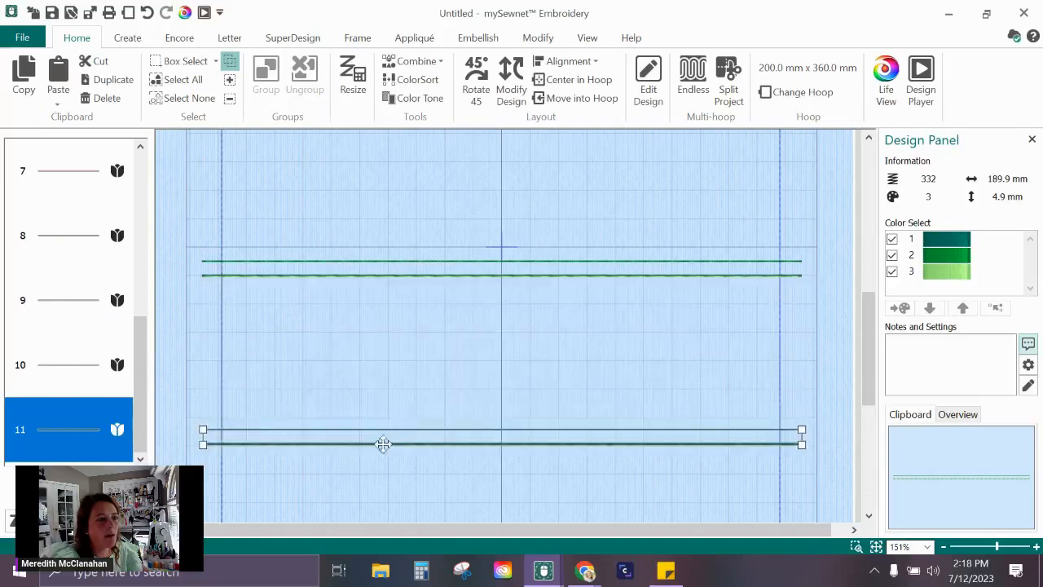
pyautogui.scroll(-2, 387, 428)
pyautogui.moveTo(423, 322); pyautogui.dragTo(419, 436)
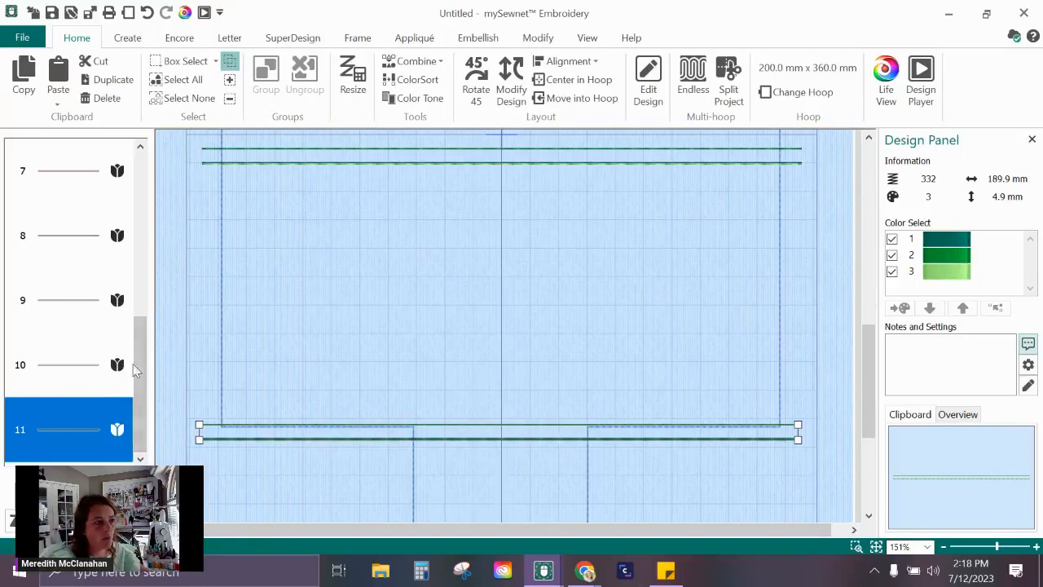
pyautogui.click(941, 241)
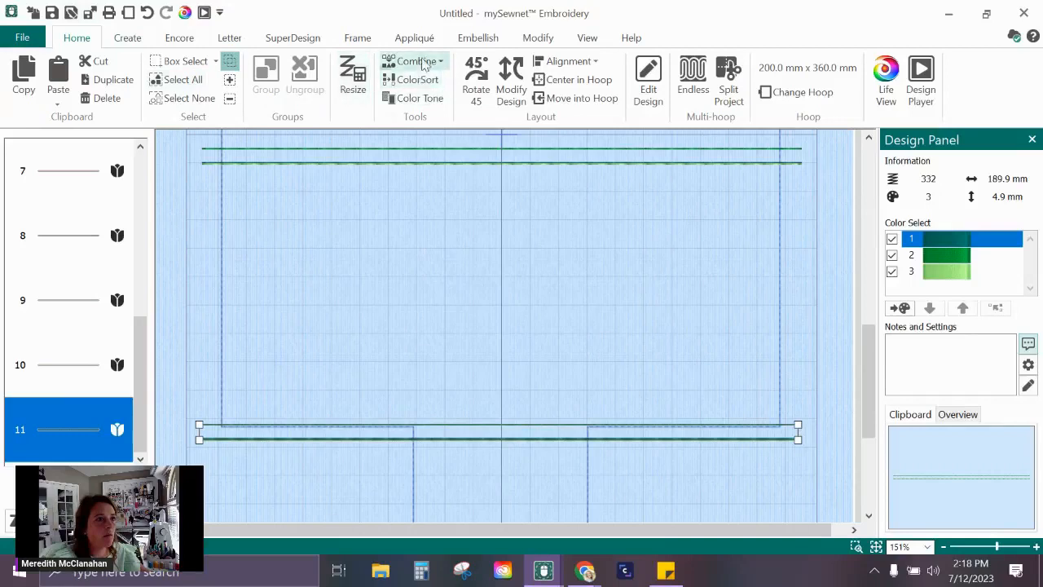
pyautogui.click(416, 61)
pyautogui.click(65, 432)
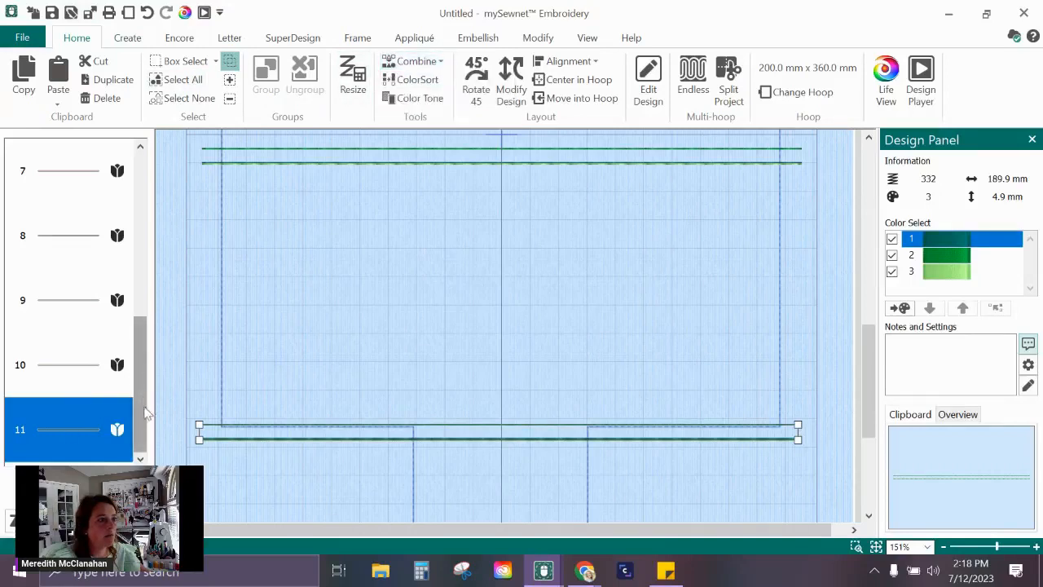
# Step: Undo the moves and the combining of the green line copies
pyautogui.click(148, 13)
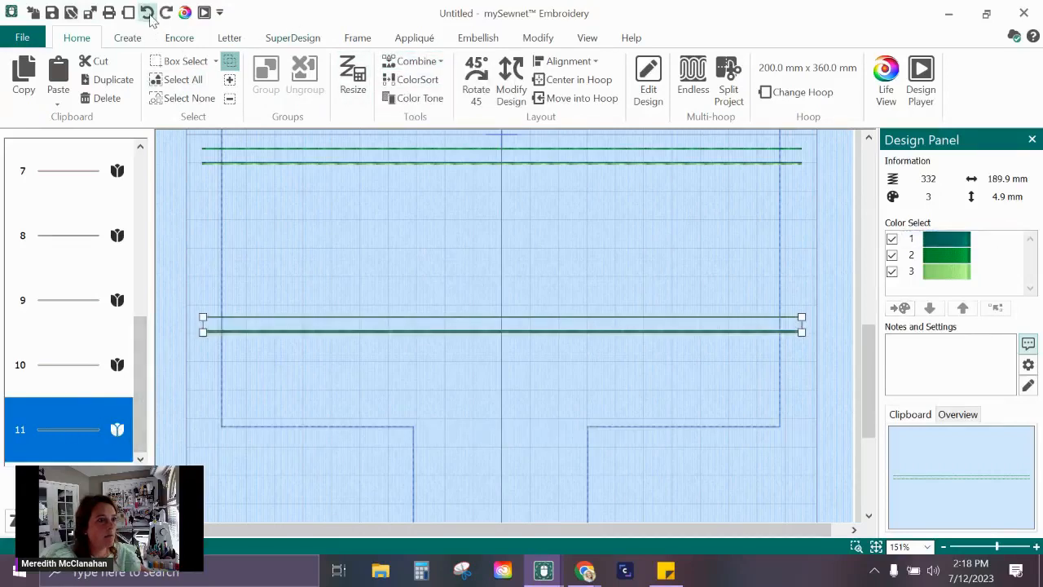
pyautogui.click(148, 13)
pyautogui.click(148, 13)
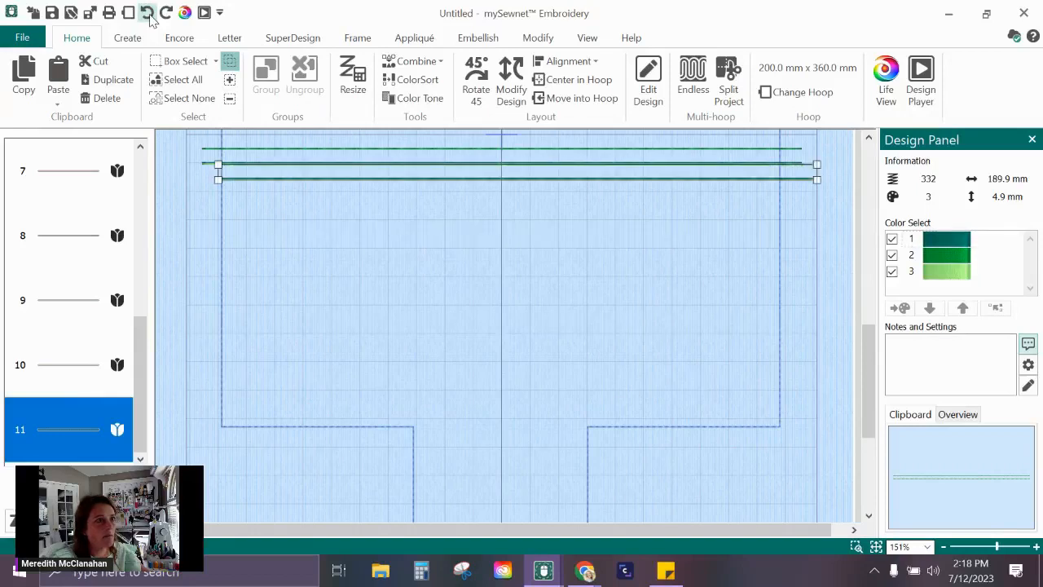
pyautogui.click(148, 13)
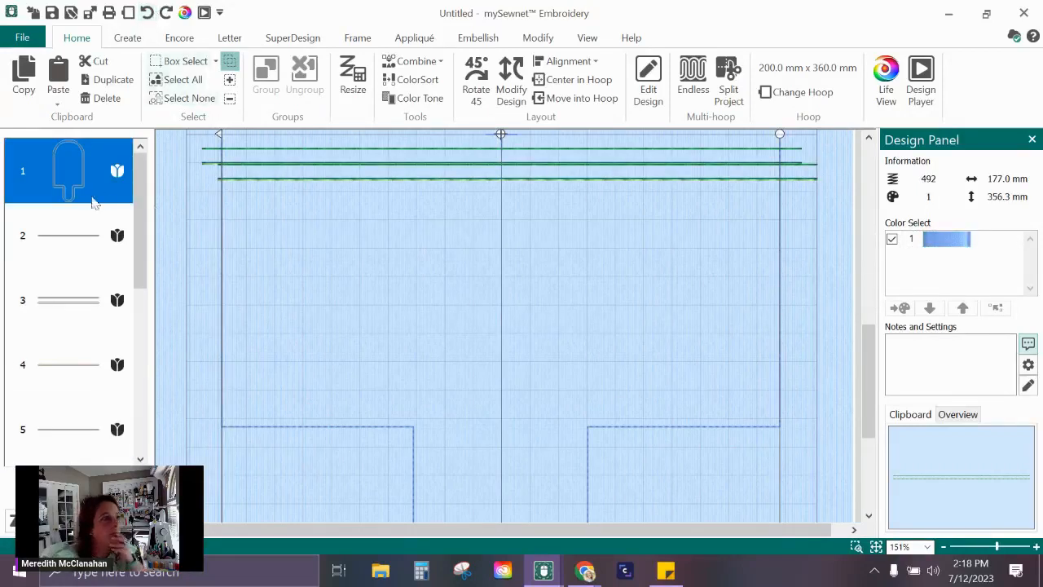
# Step: Ungroup the green line copies, designs 11 through 13, and group them again
pyautogui.moveTo(143, 224); pyautogui.dragTo(144, 392)
pyautogui.click(80, 424)
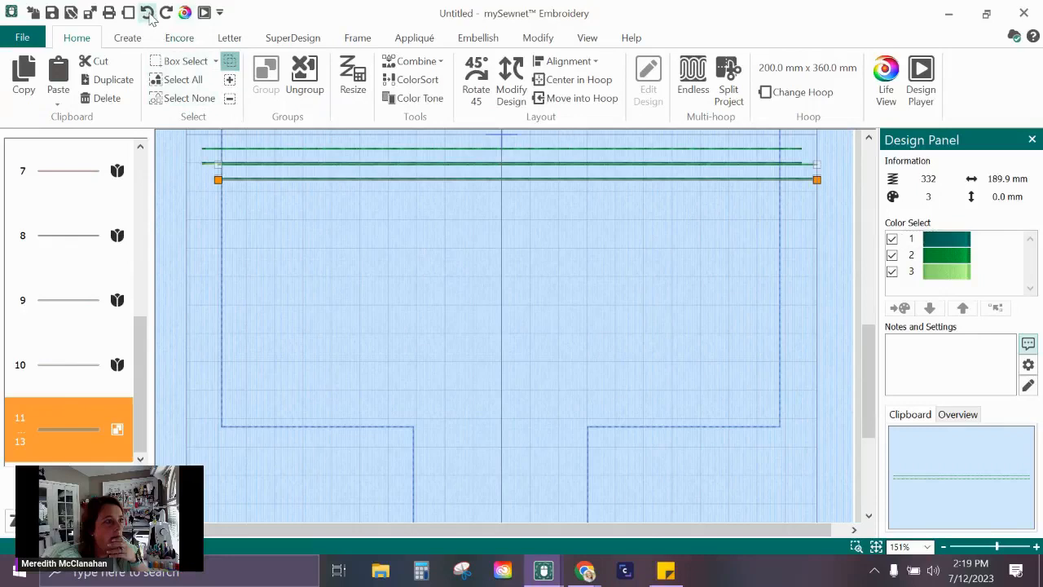
pyautogui.click(303, 75)
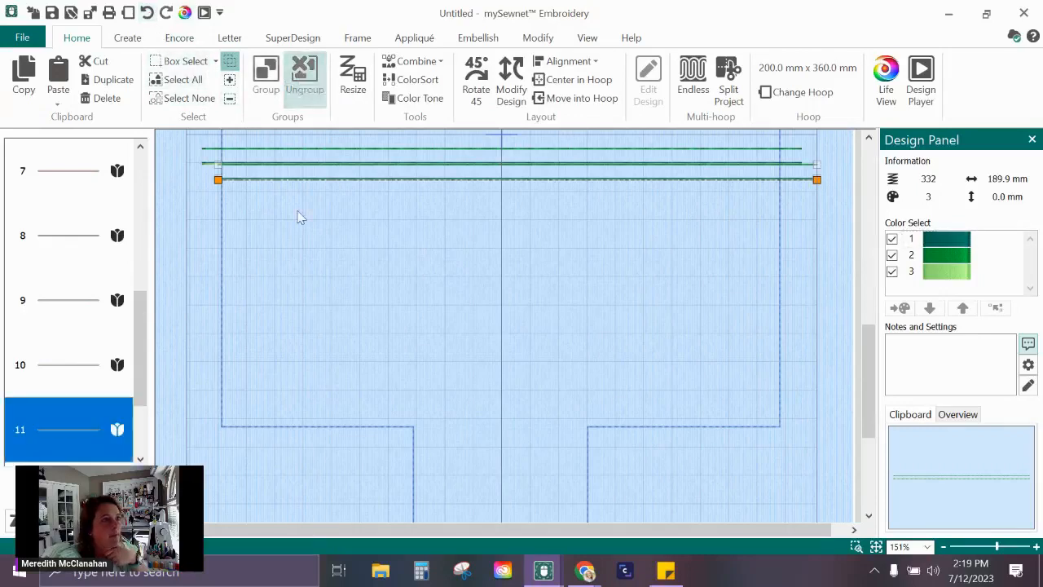
pyautogui.moveTo(140, 353); pyautogui.dragTo(139, 398)
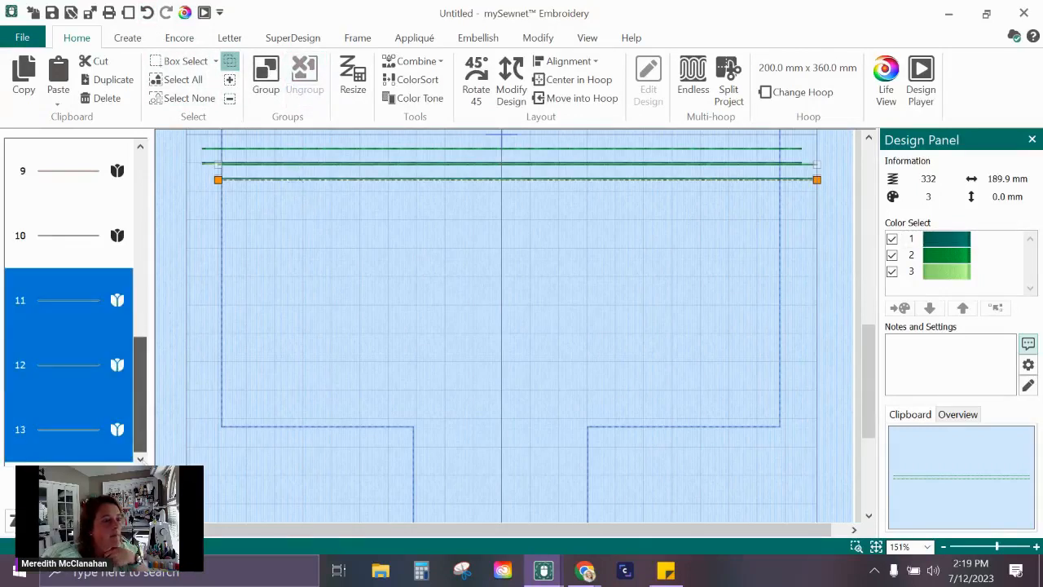
pyautogui.click(266, 75)
# Step: Combine the grouped green line copies into one design and move it, centered, to the bottom edge of the popsicle body
pyautogui.click(415, 62)
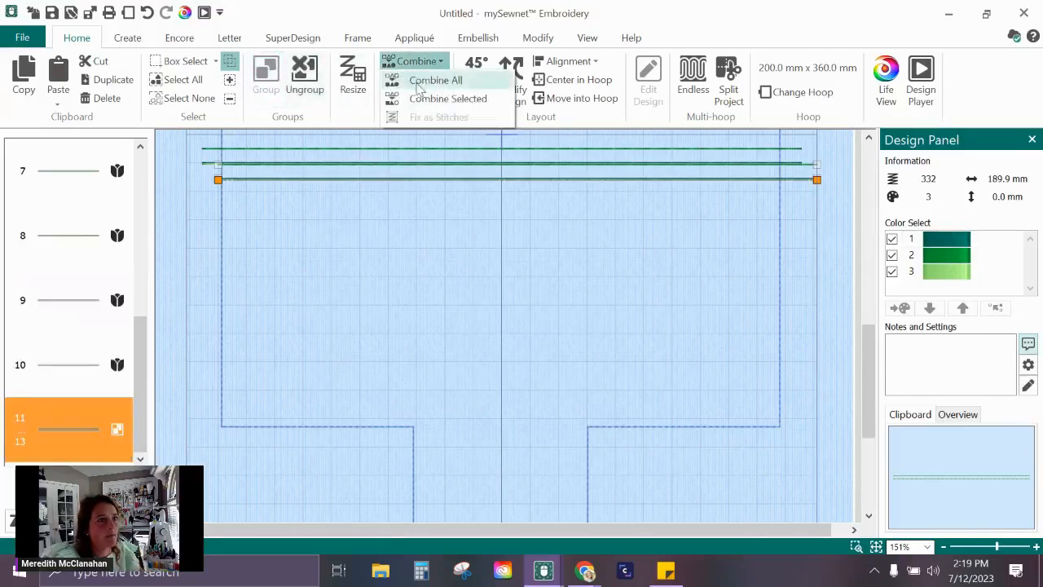
pyautogui.click(424, 99)
pyautogui.moveTo(514, 178); pyautogui.dragTo(498, 437)
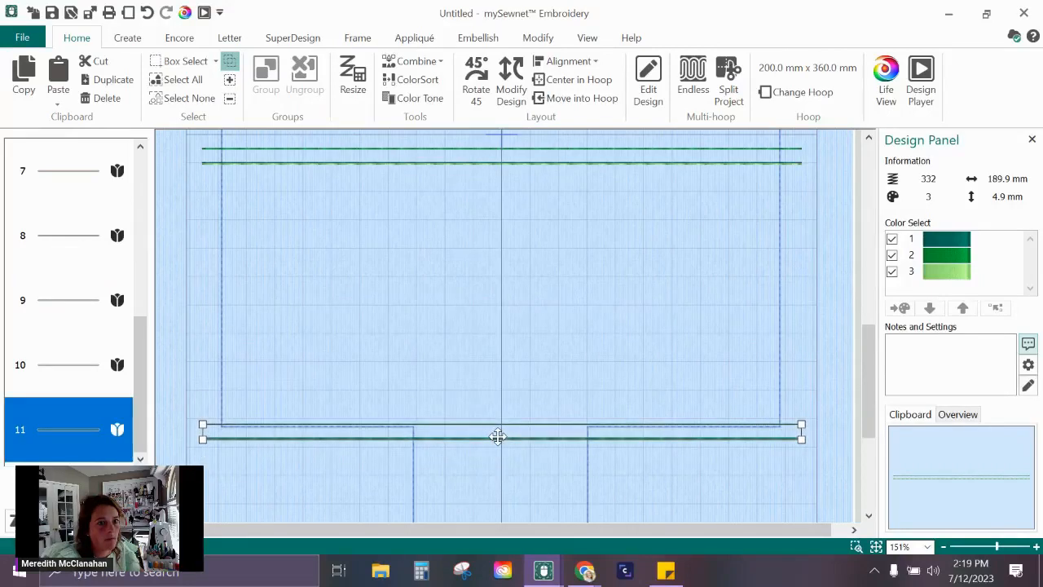
# Step: Change the first thread color of design 11, the combined lines at the body's bottom edge, to dark brown
pyautogui.click(957, 241)
pyautogui.doubleClick(957, 241)
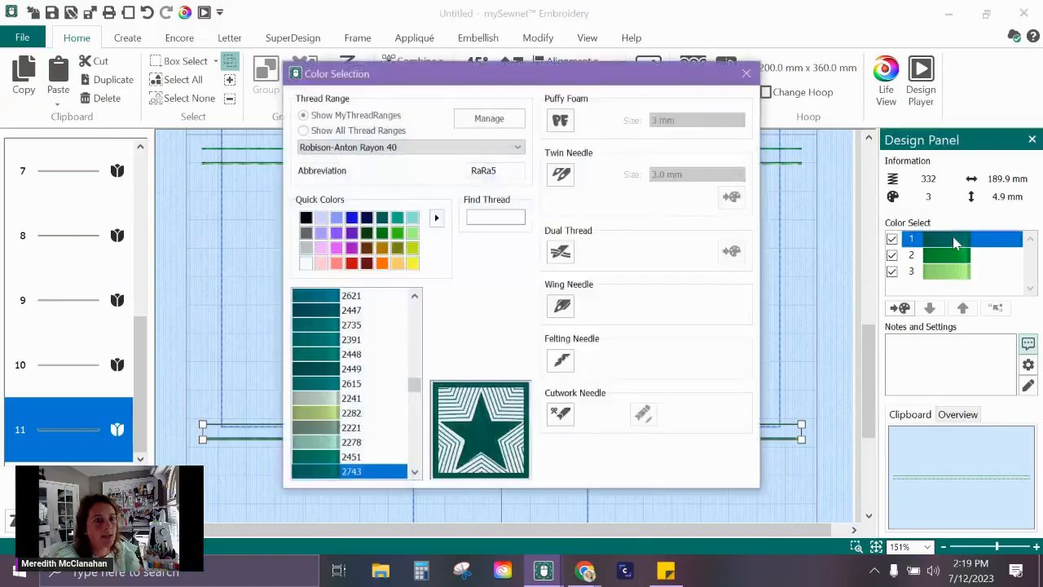
pyautogui.click(367, 247)
pyautogui.click(594, 471)
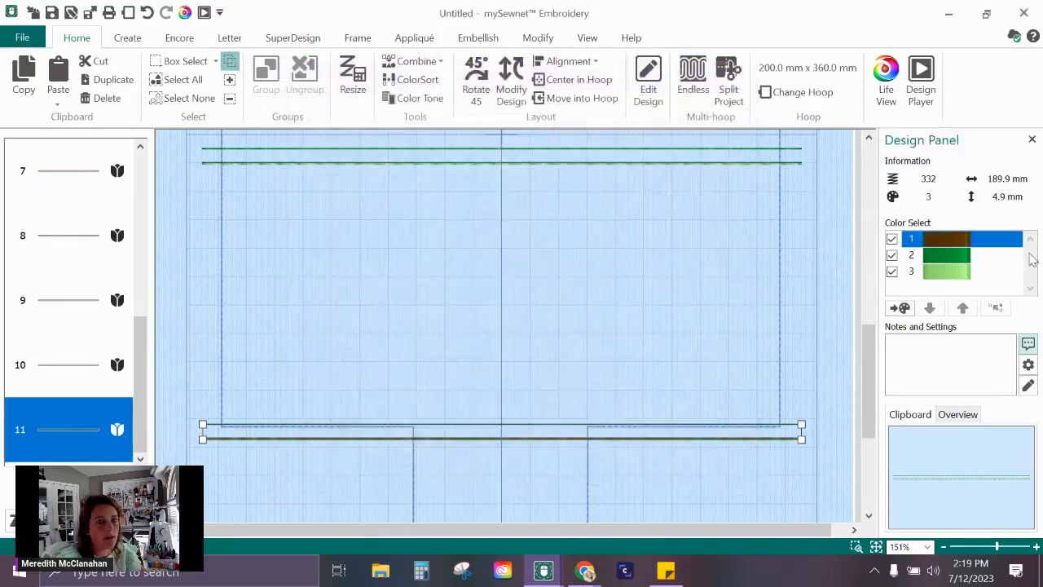
# Step: Change the second thread color of design 11 to 2479 Almond
pyautogui.click(958, 257)
pyautogui.doubleClick(958, 258)
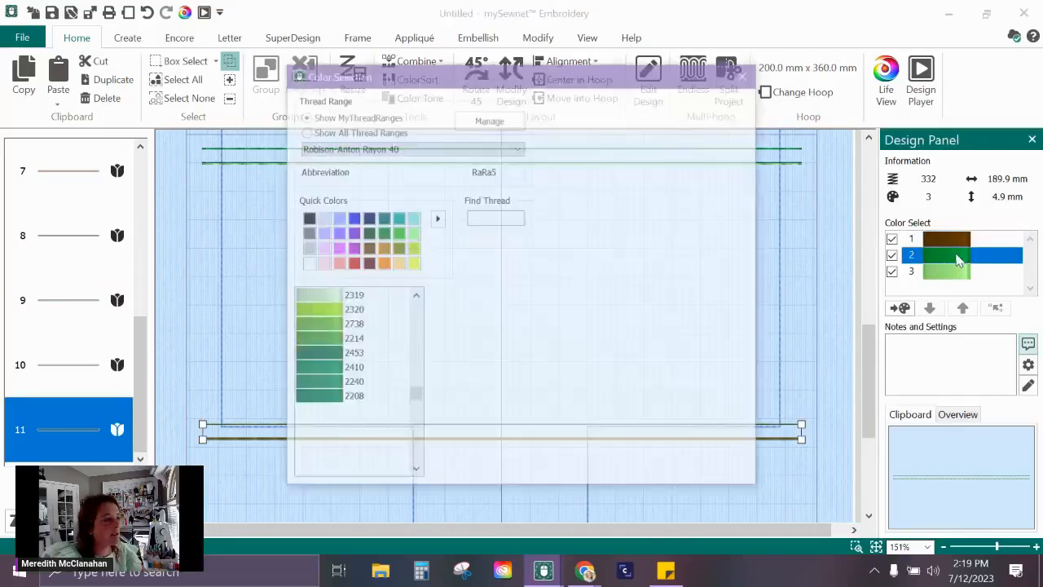
pyautogui.click(381, 262)
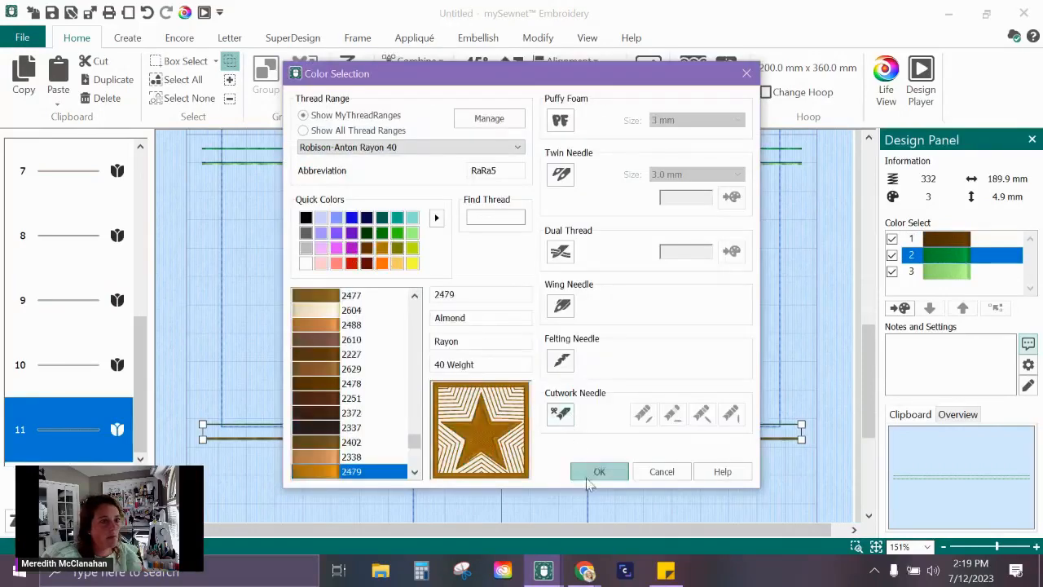
pyautogui.click(599, 471)
# Step: Change the third thread color of design 11 to 2568 Perfect Tan and deselect the design
pyautogui.doubleClick(945, 272)
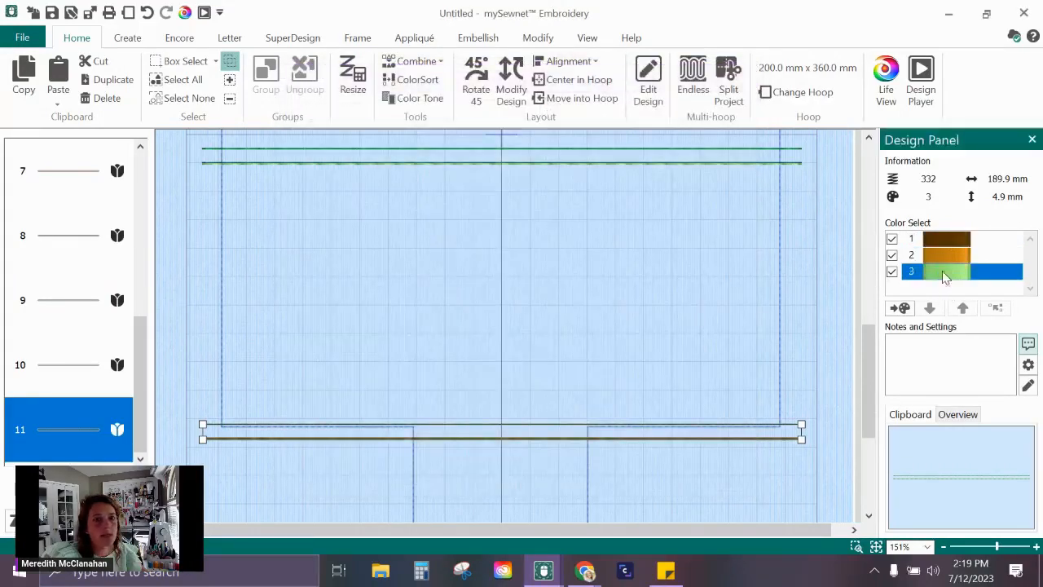
pyautogui.click(382, 262)
pyautogui.moveTo(414, 420); pyautogui.dragTo(422, 449)
pyautogui.click(335, 371)
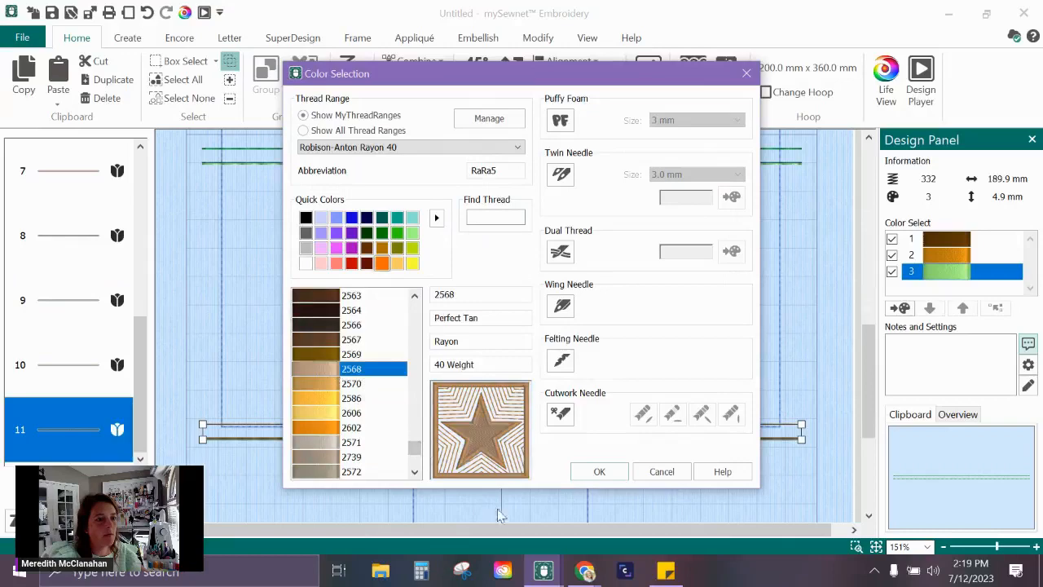
pyautogui.click(600, 471)
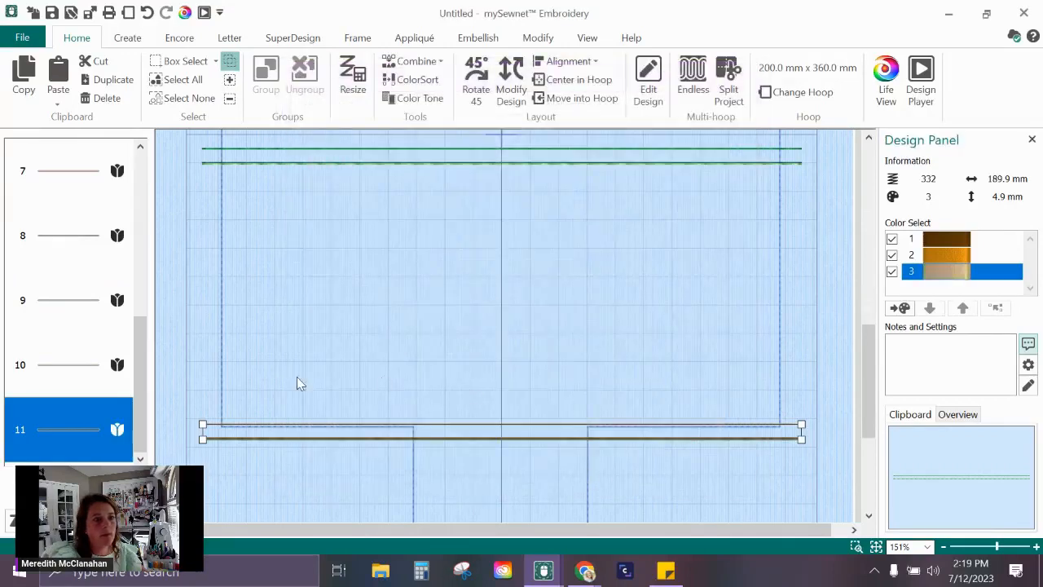
pyautogui.click(245, 376)
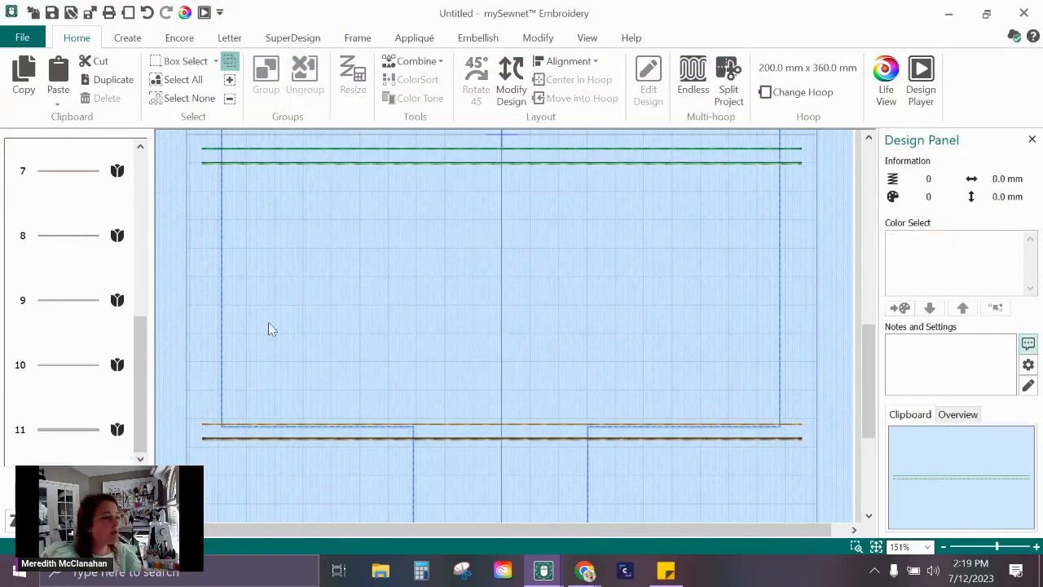
# Step: Look over the colored line sets along the popsicle body and fit the whole hoop in view
pyautogui.click(319, 160)
pyautogui.click(207, 154)
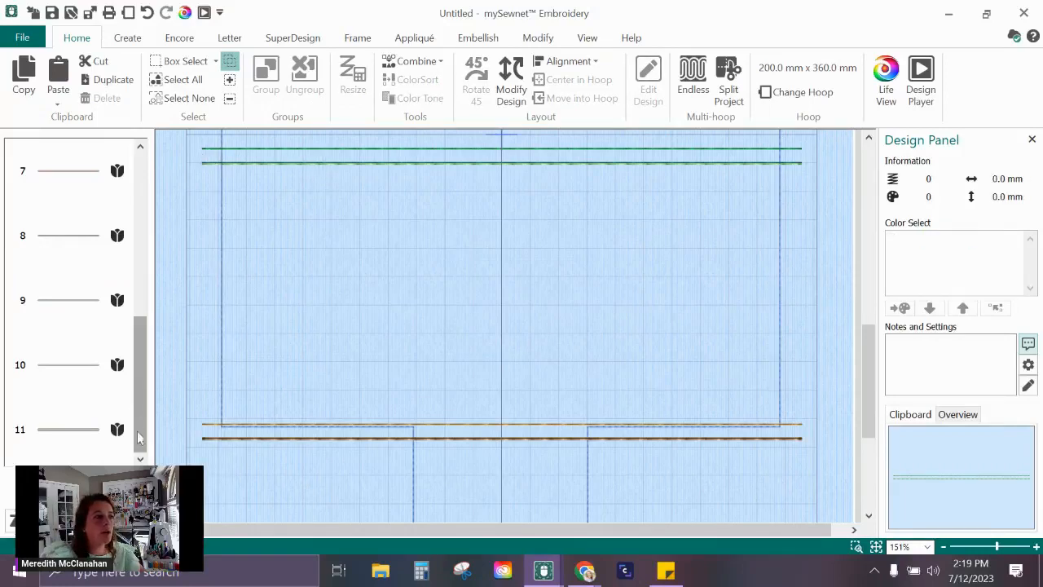
pyautogui.scroll(10, 224, 314)
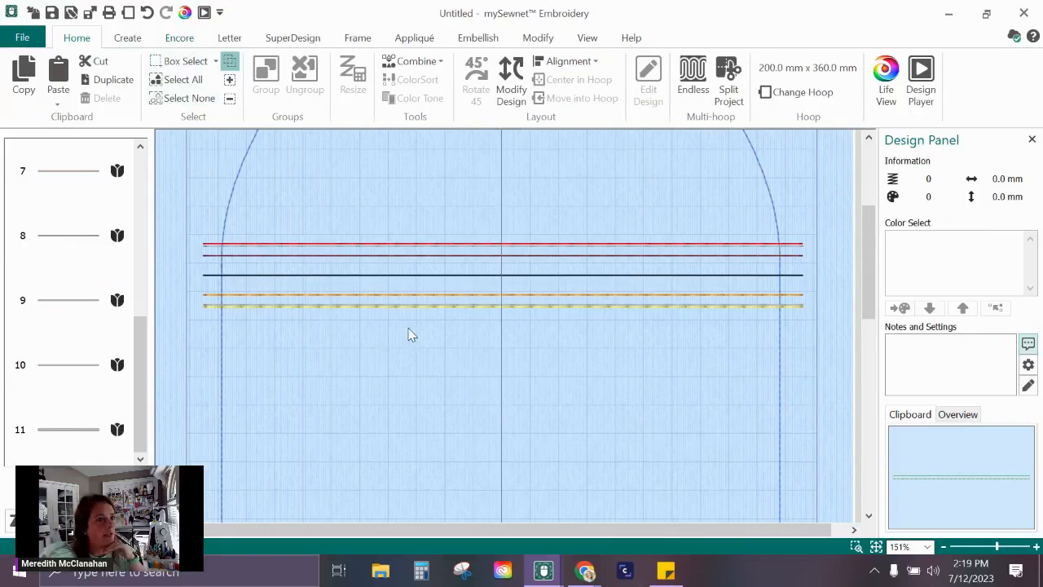
pyautogui.scroll(-1, 412, 334)
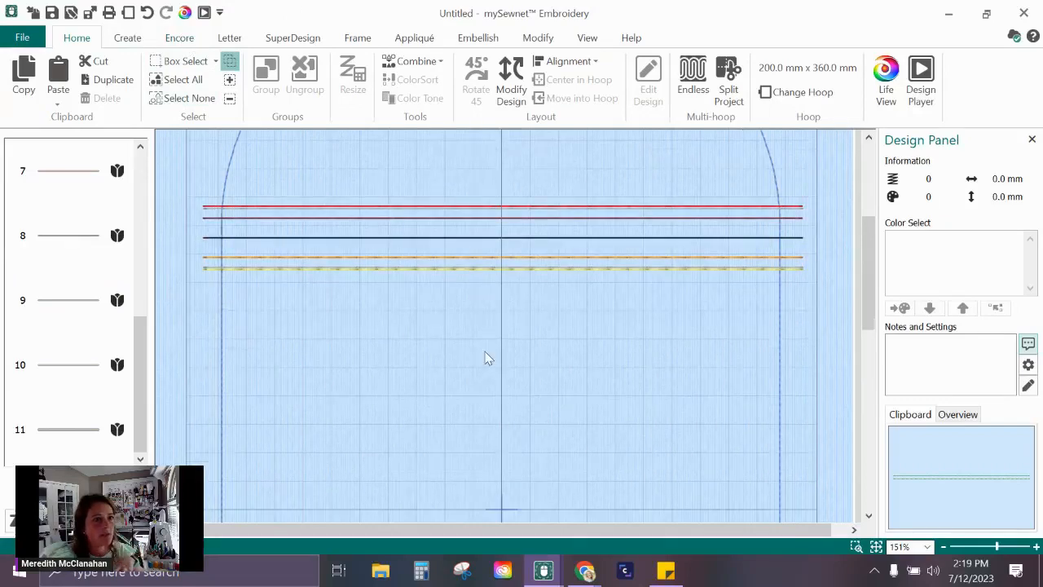
pyautogui.scroll(-10, 487, 358)
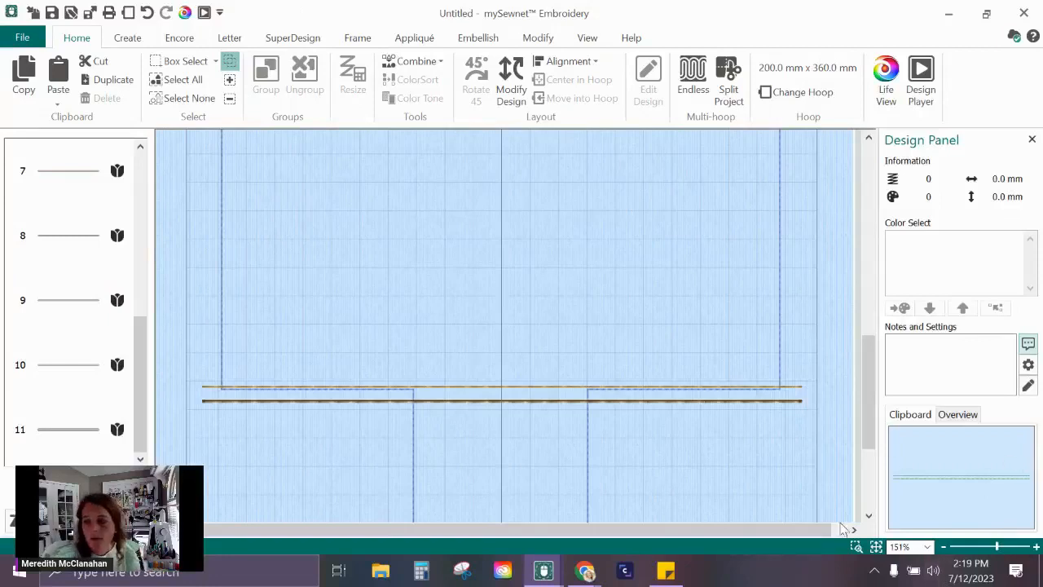
pyautogui.click(876, 546)
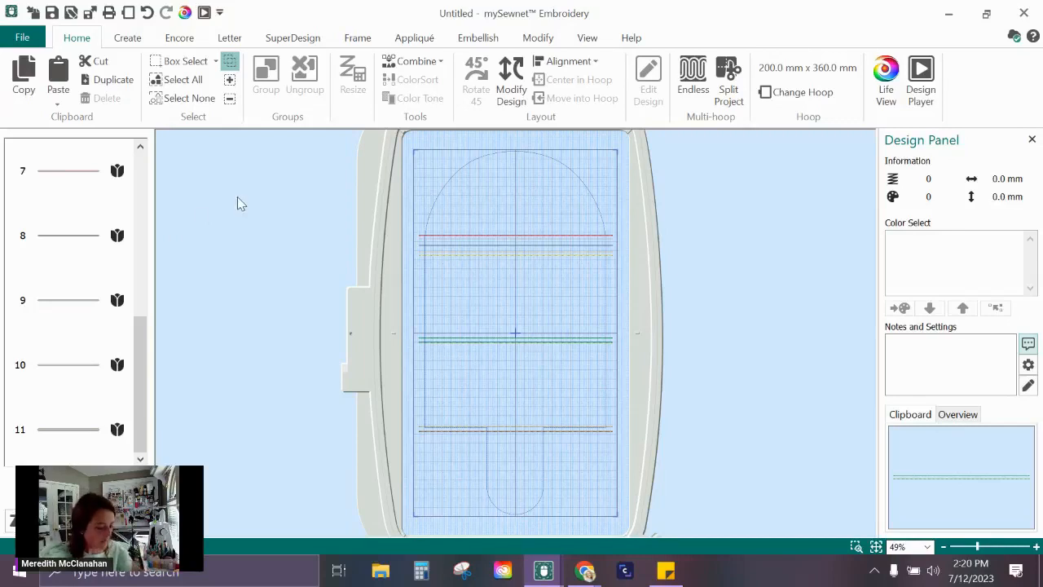
# Step: Add a 20 mm motif underline using Husqvarna Viking A Utility Stitches pattern 1 with a 12.0 mm triple stitch
pyautogui.click(365, 39)
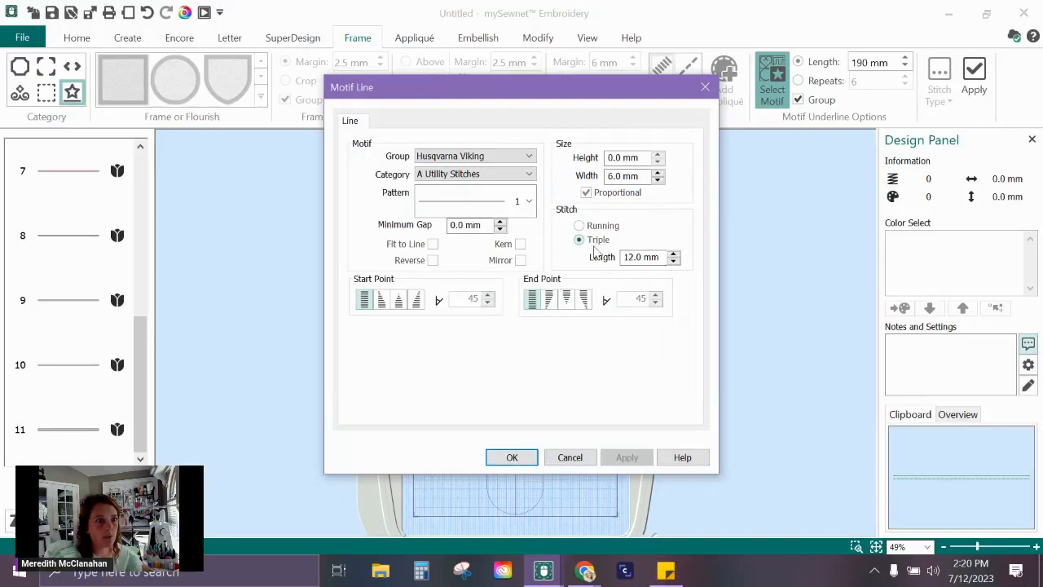
pyautogui.click(511, 457)
pyautogui.doubleClick(861, 68)
pyautogui.write('20')
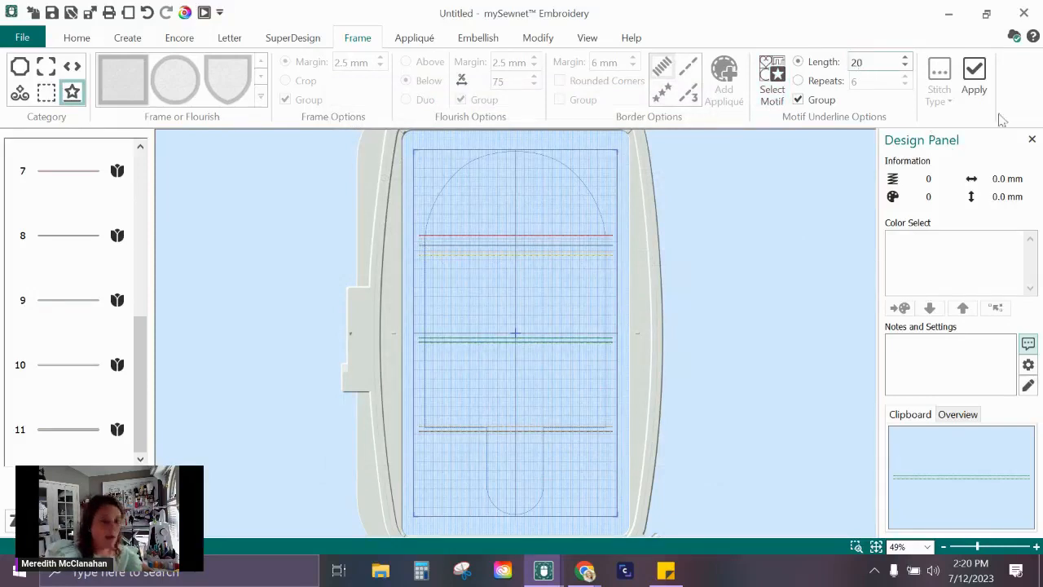
pyautogui.click(801, 251)
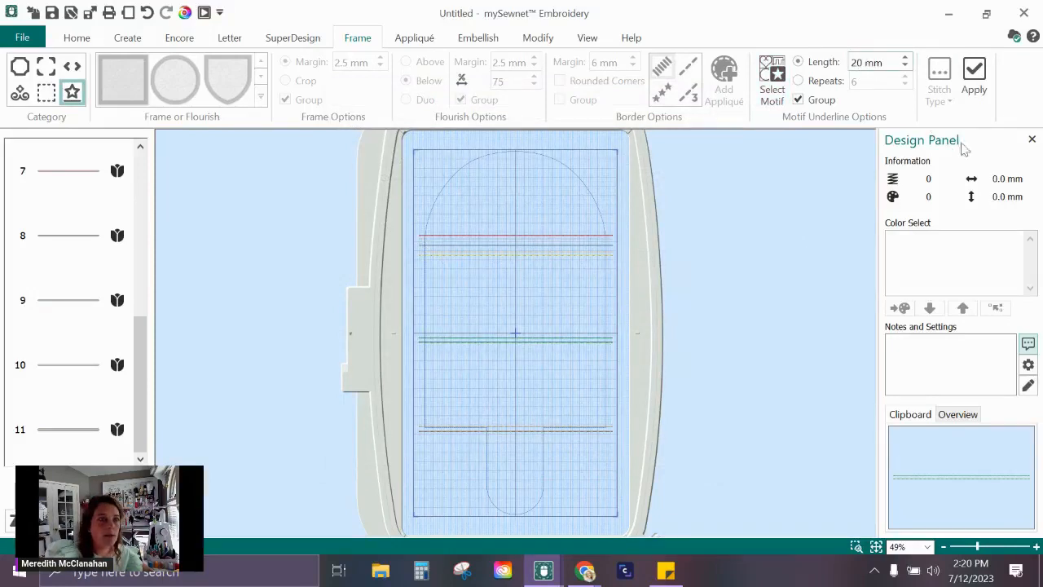
pyautogui.click(977, 87)
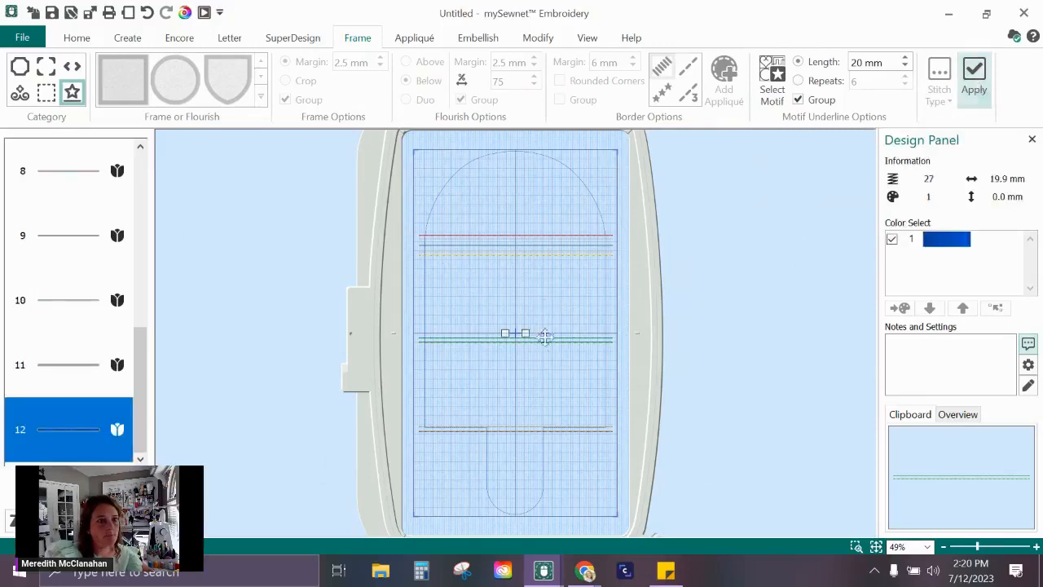
# Step: Rotate the new 20 mm line by 90 degrees so that it stands vertically
pyautogui.click(75, 39)
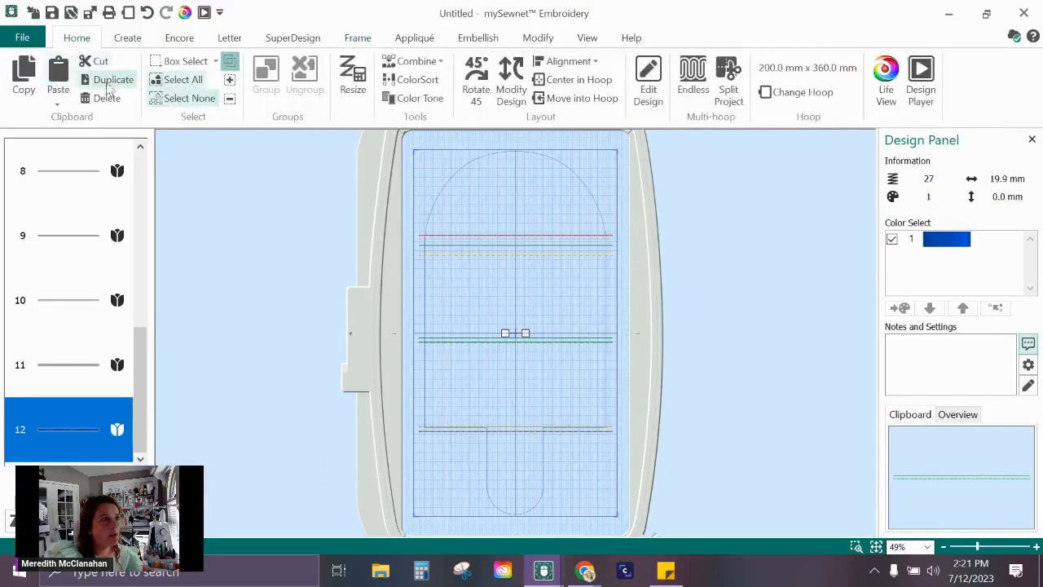
pyautogui.click(477, 85)
pyautogui.click(477, 86)
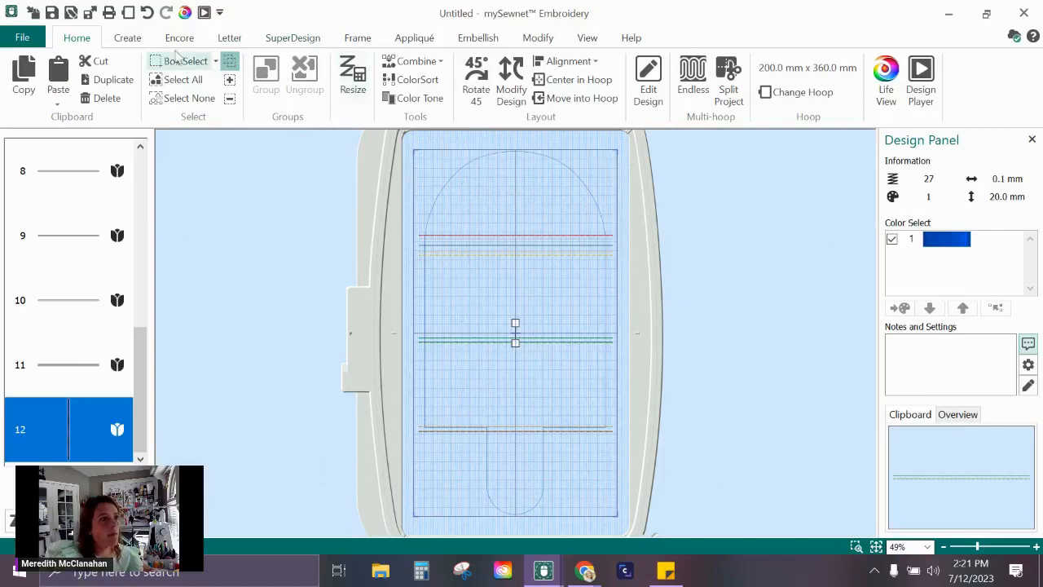
# Step: Preview a straight-line Encore of the vertical line with 2 repeats, spread about 180 mm apart to just outside the popsicle's sides
pyautogui.click(855, 550)
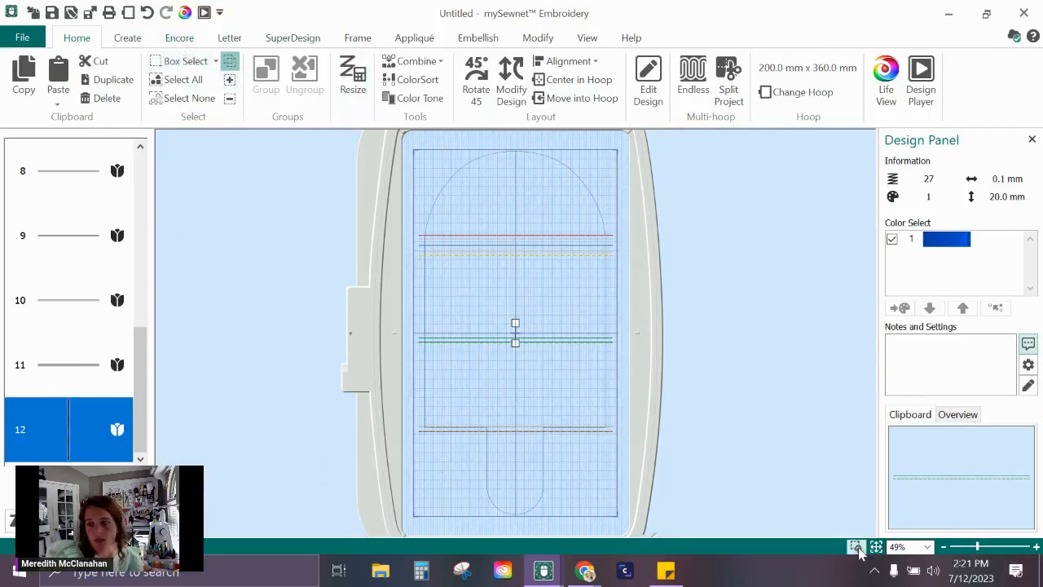
pyautogui.moveTo(389, 310); pyautogui.dragTo(642, 384)
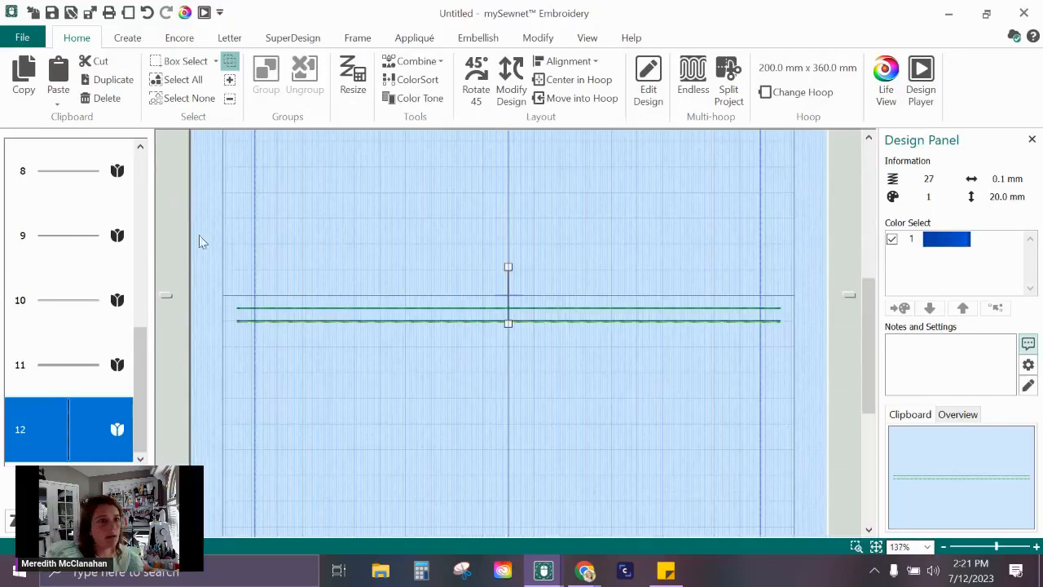
pyautogui.click(178, 41)
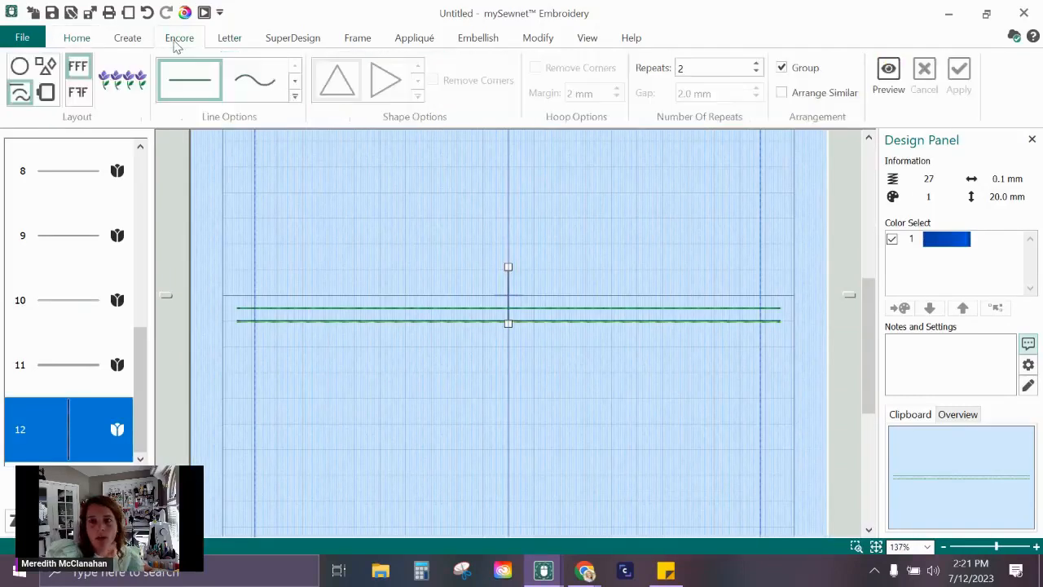
pyautogui.click(22, 93)
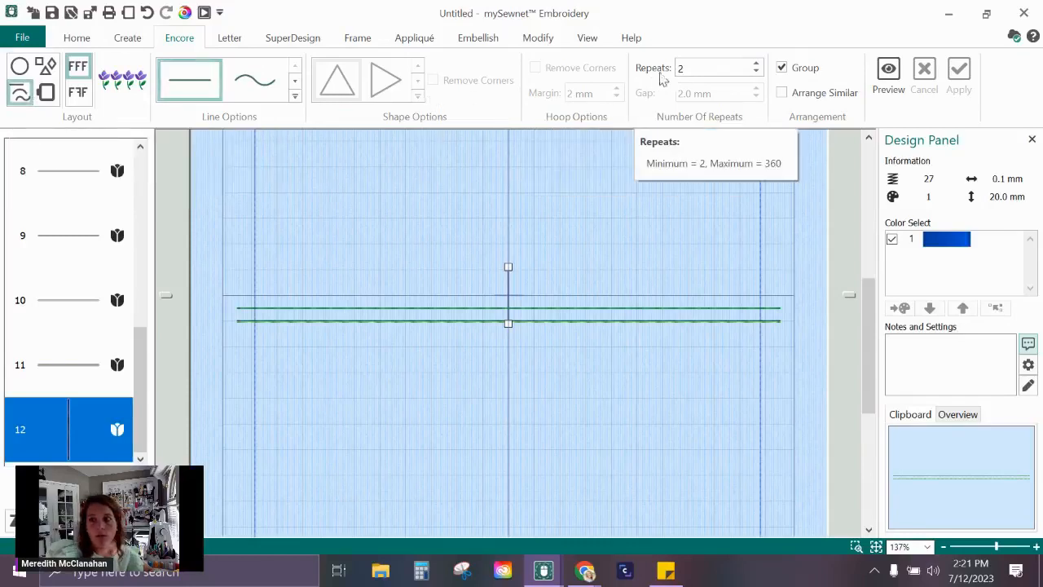
pyautogui.click(888, 72)
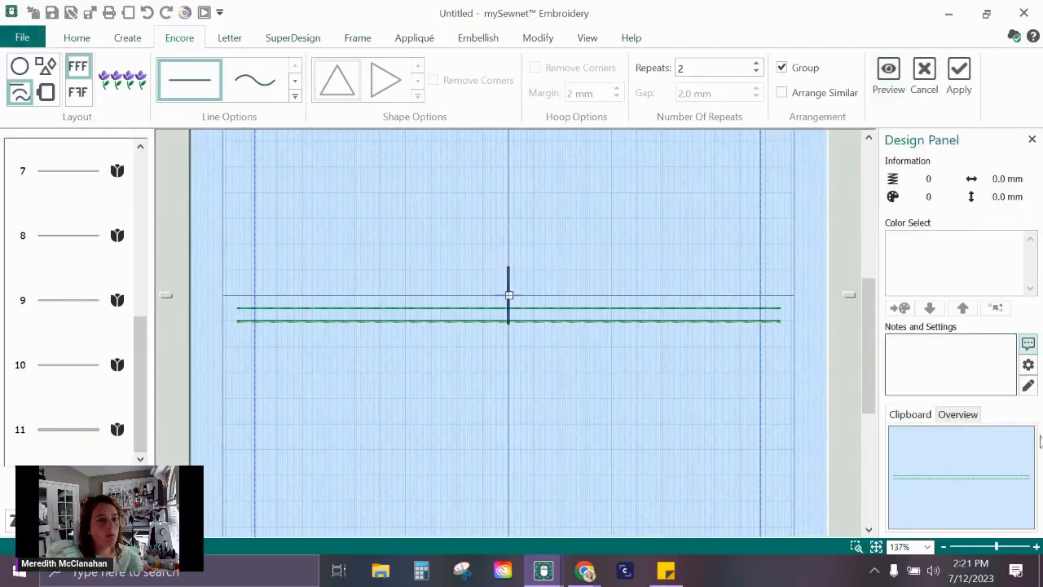
pyautogui.moveTo(509, 294); pyautogui.dragTo(772, 322)
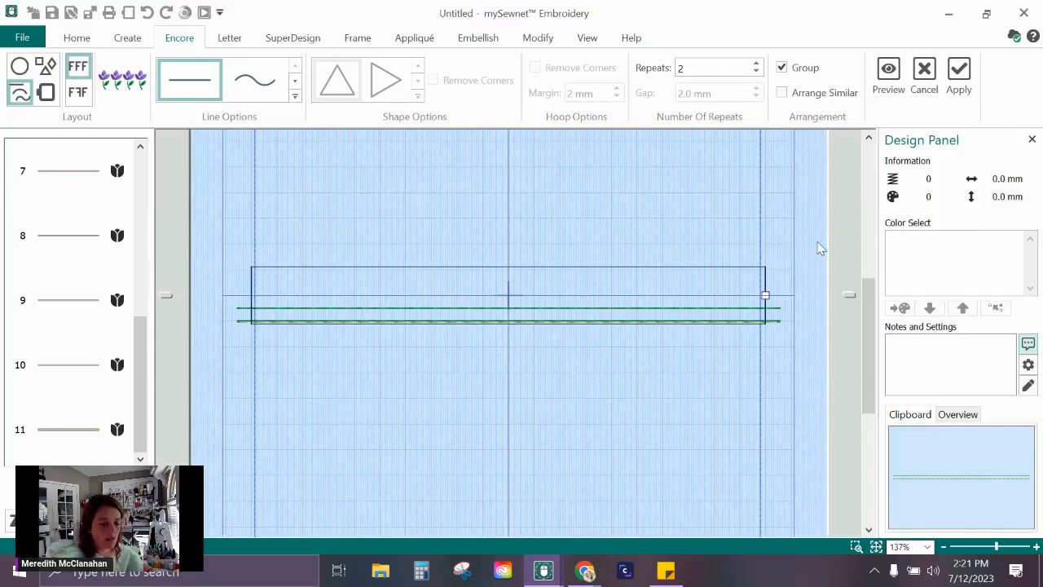
# Step: Move the repeated vertical lines up to span the red-to-yellow line set below the popsicle's dome, and apply the Encore
pyautogui.moveTo(655, 292); pyautogui.dragTo(655, 239)
pyautogui.scroll(3, 655, 228)
pyautogui.moveTo(654, 340); pyautogui.dragTo(655, 239)
pyautogui.scroll(3, 655, 239)
pyautogui.moveTo(645, 319); pyautogui.dragTo(643, 269)
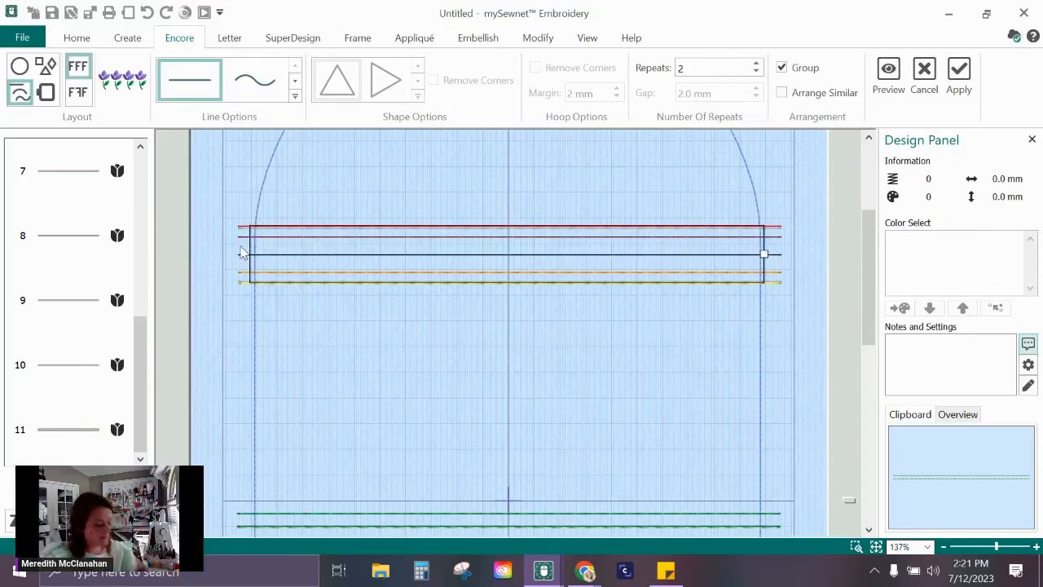
pyautogui.click(958, 79)
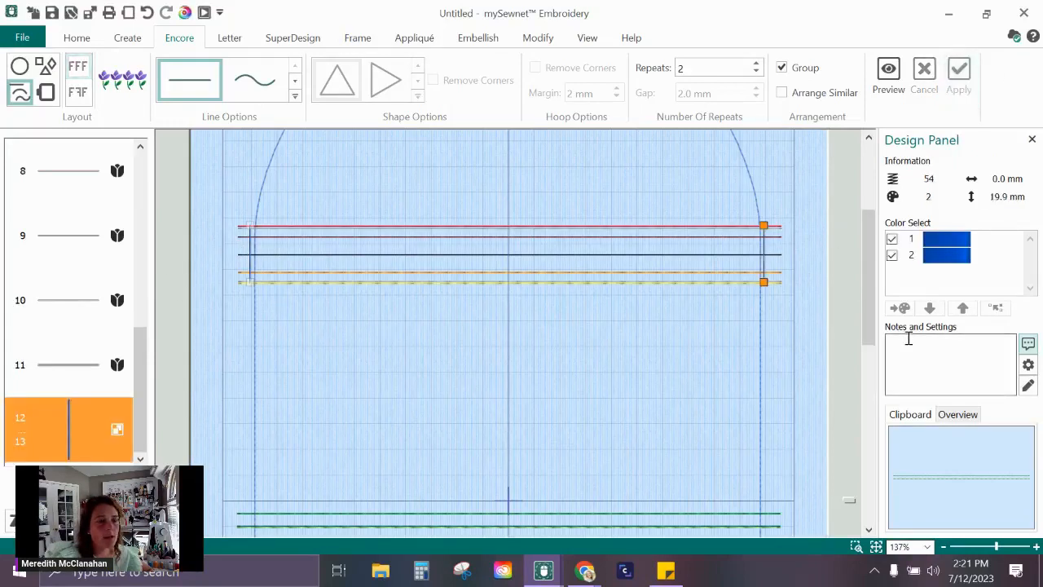
# Step: Combine the two selected vertical lines into one design and ColorSort it into a single thread color
pyautogui.click(77, 38)
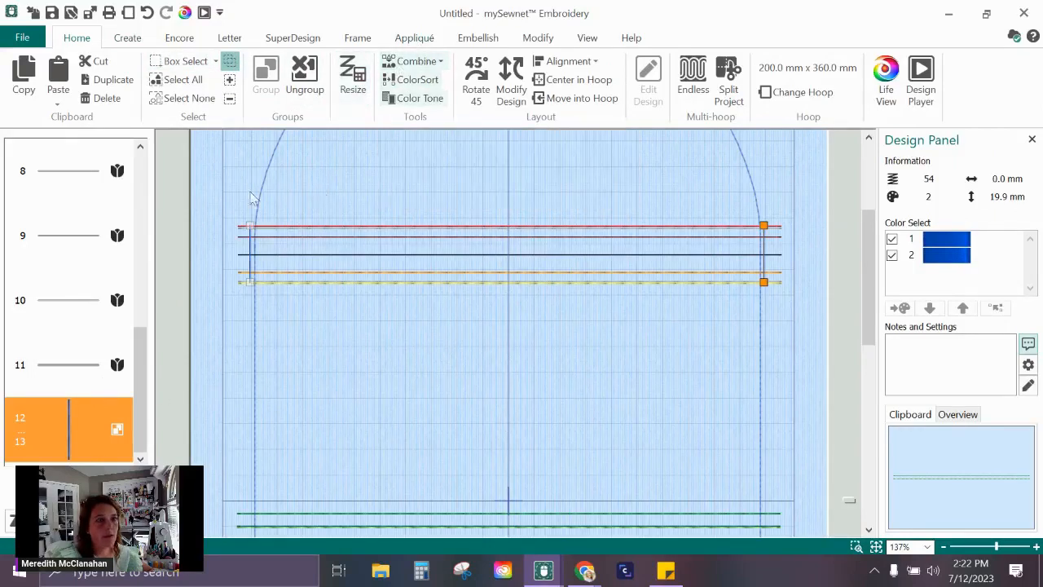
pyautogui.click(421, 63)
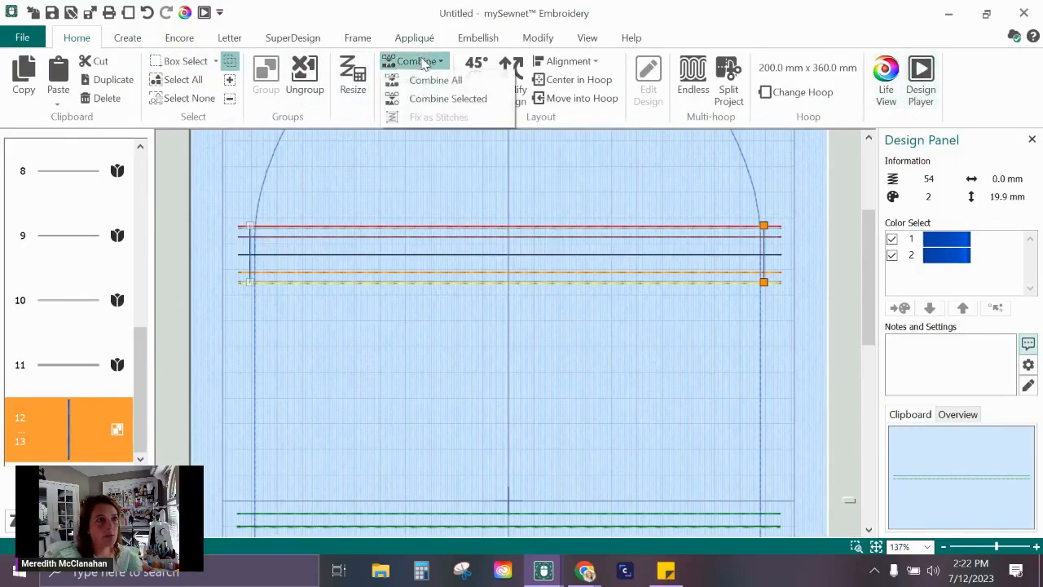
pyautogui.click(447, 99)
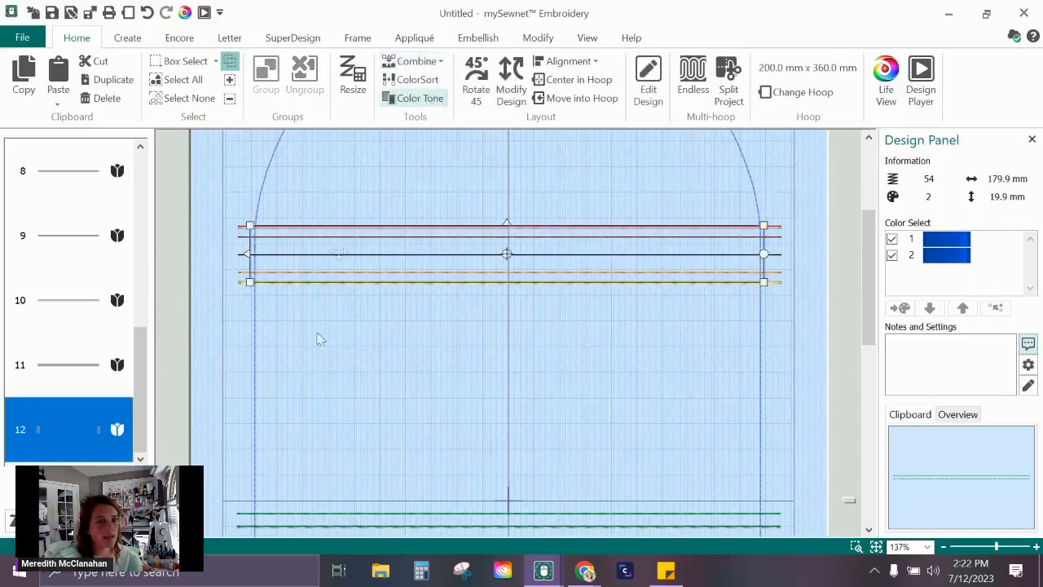
pyautogui.click(406, 82)
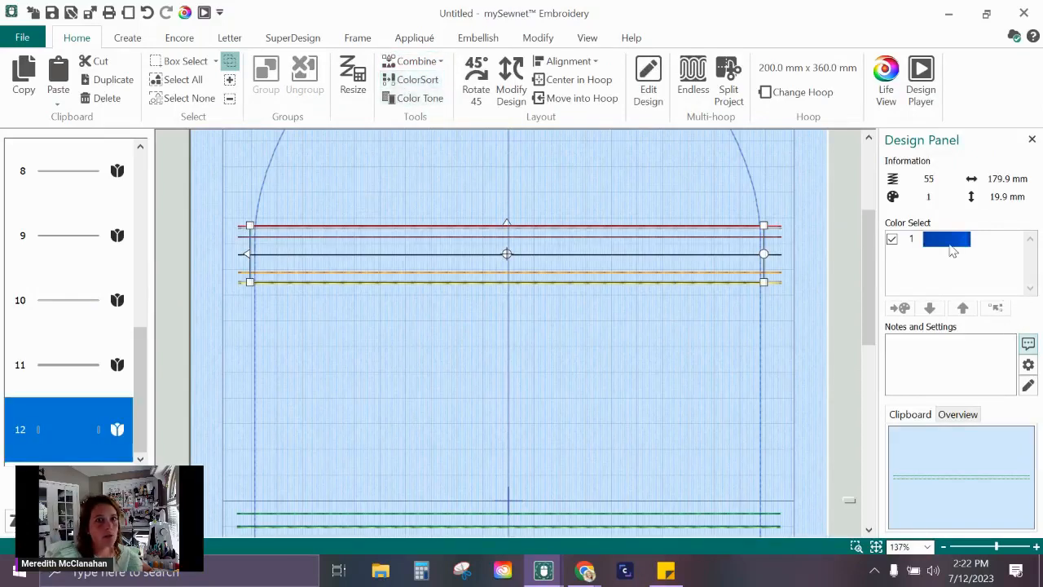
# Step: Change the thread color of the combined vertical lines to orange and deselect the design
pyautogui.moveTo(954, 251)
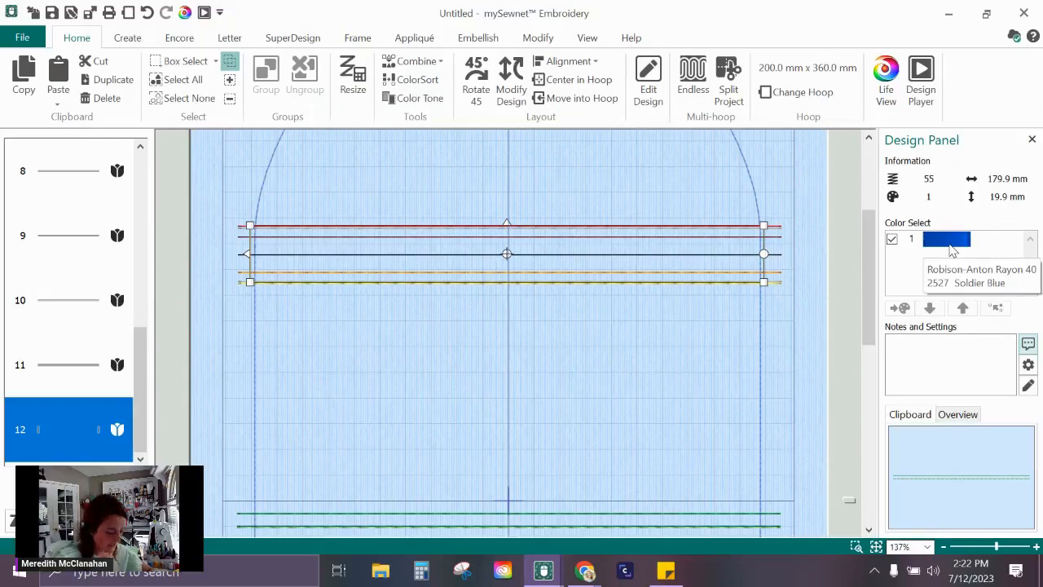
pyautogui.doubleClick(953, 244)
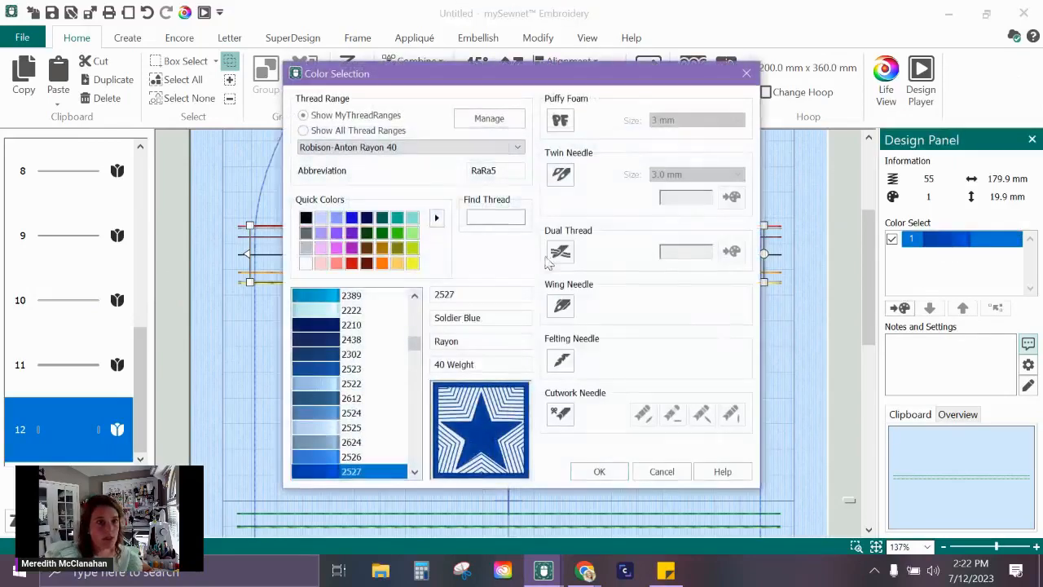
pyautogui.click(387, 262)
pyautogui.click(587, 472)
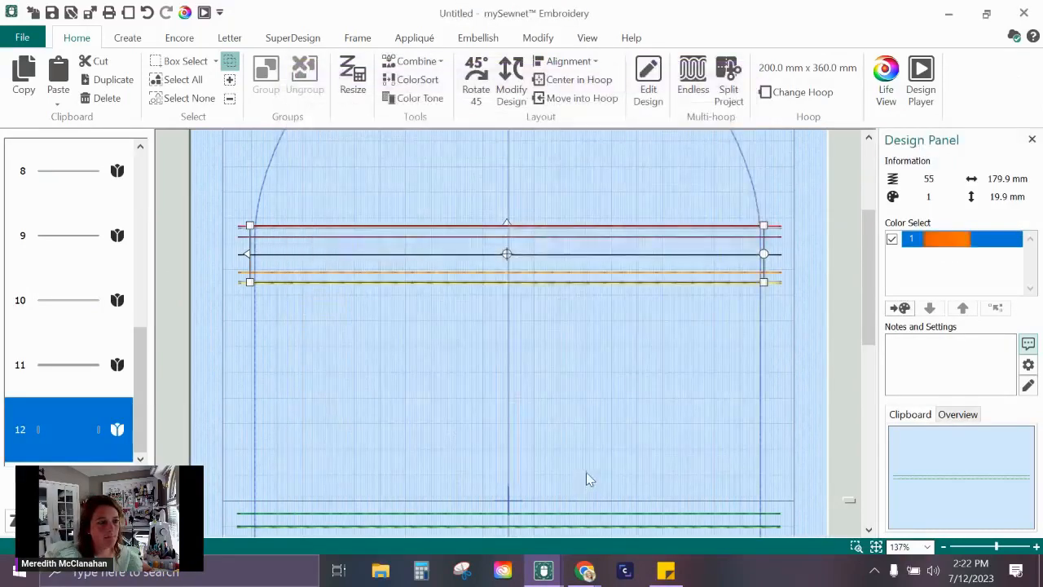
pyautogui.click(789, 298)
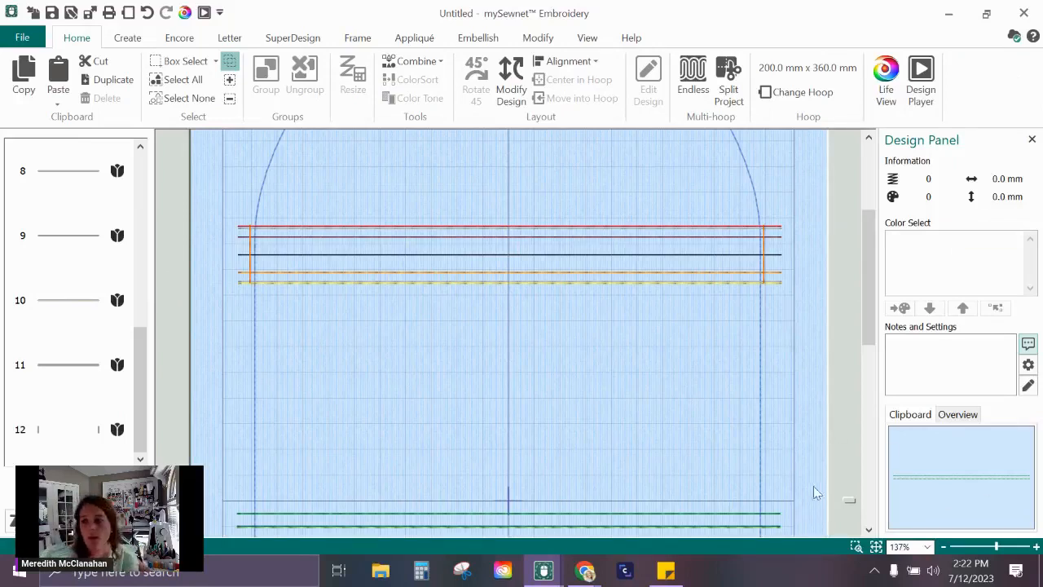
# Step: Duplicate design 1, the popsicle outline, and center the copy in the hoop
pyautogui.click(875, 547)
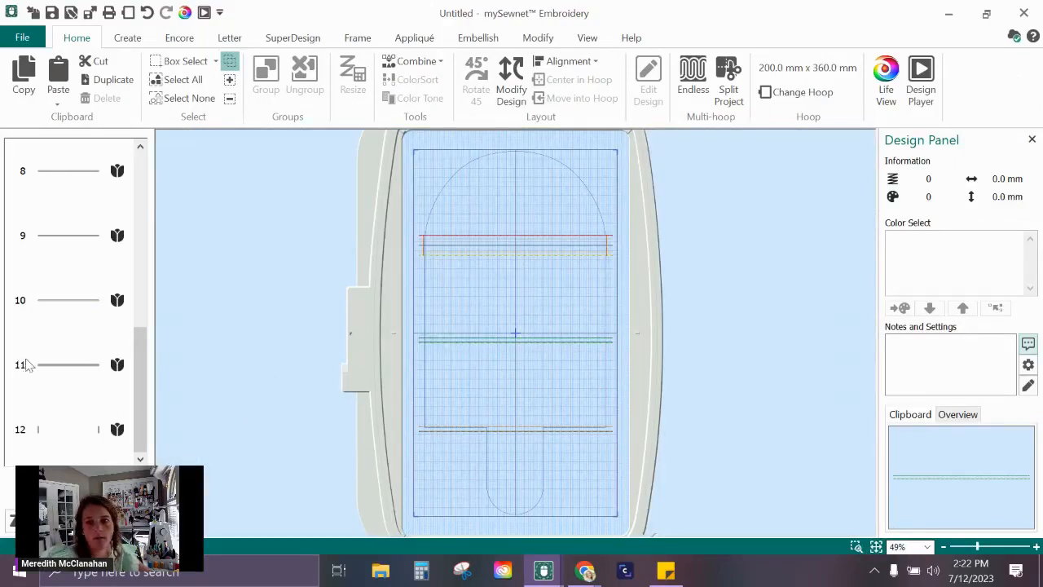
pyautogui.moveTo(140, 374); pyautogui.dragTo(139, 200)
pyautogui.click(94, 184)
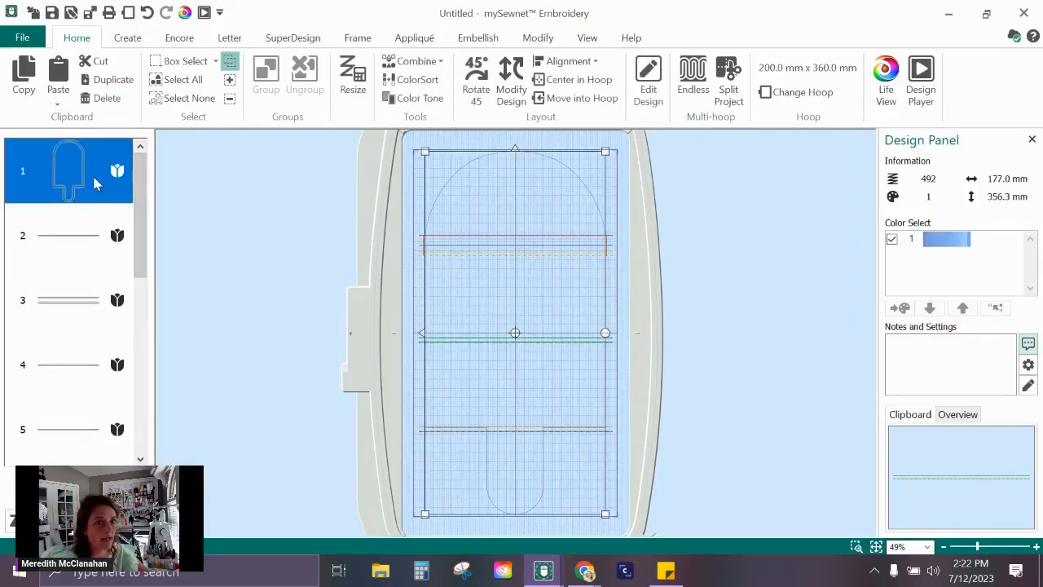
pyautogui.click(108, 79)
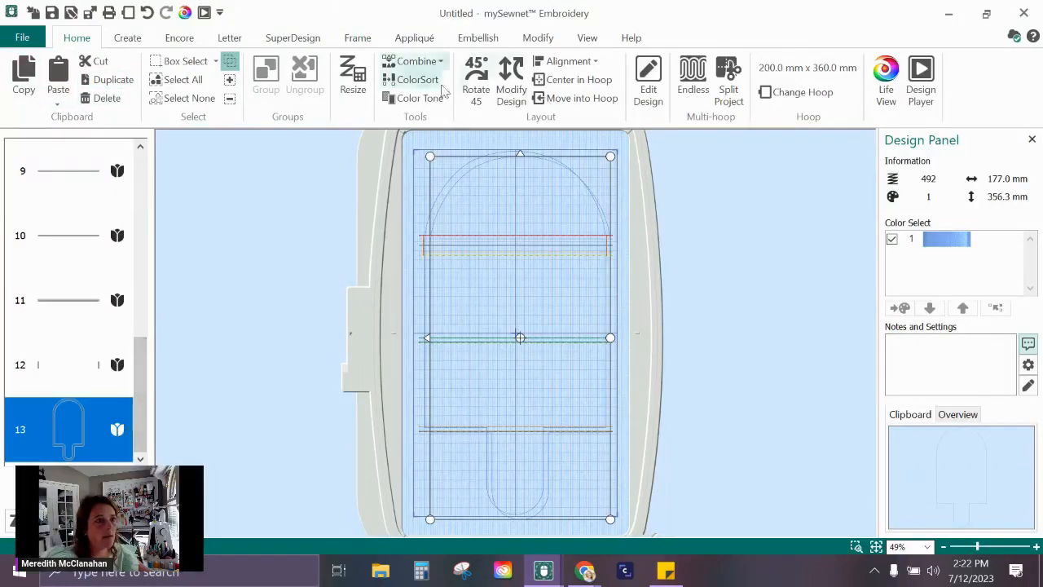
pyautogui.click(588, 81)
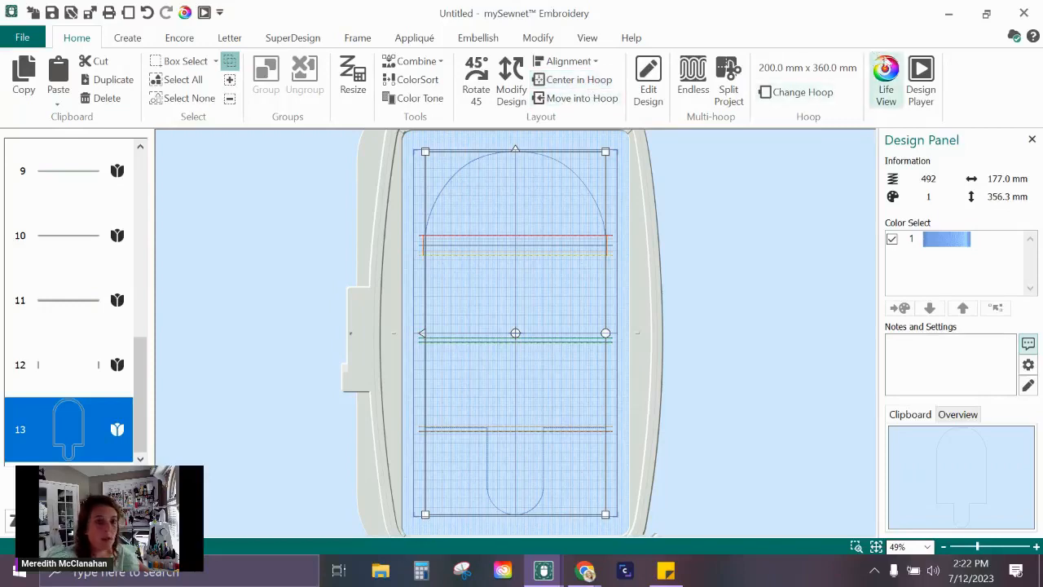
# Step: Change the duplicated popsicle outline's thread color to 2527 Soldier Blue
pyautogui.click(943, 249)
pyautogui.doubleClick(942, 248)
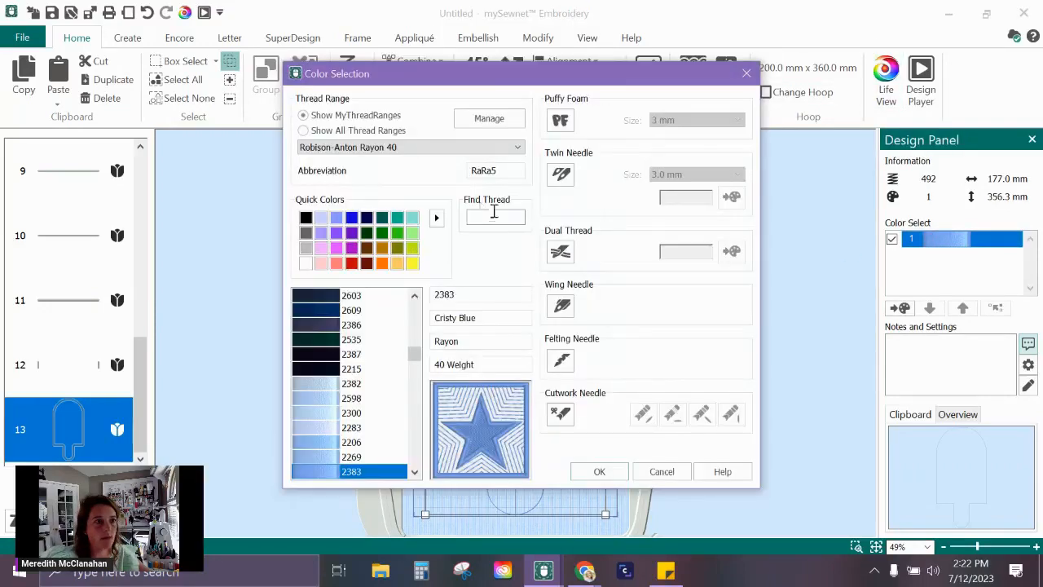
pyautogui.click(495, 215)
pyautogui.write('2527')
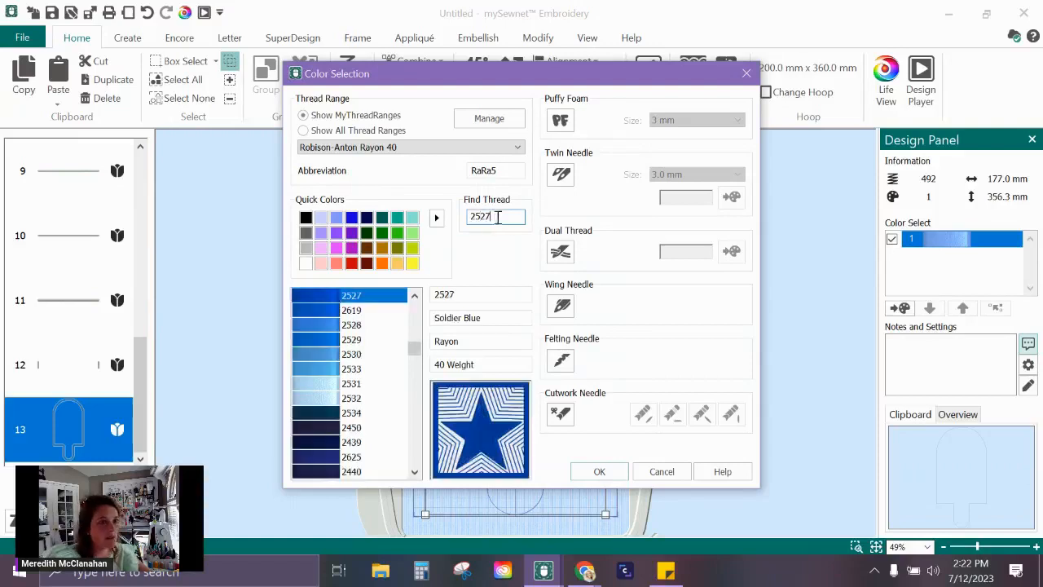
pyautogui.click(599, 471)
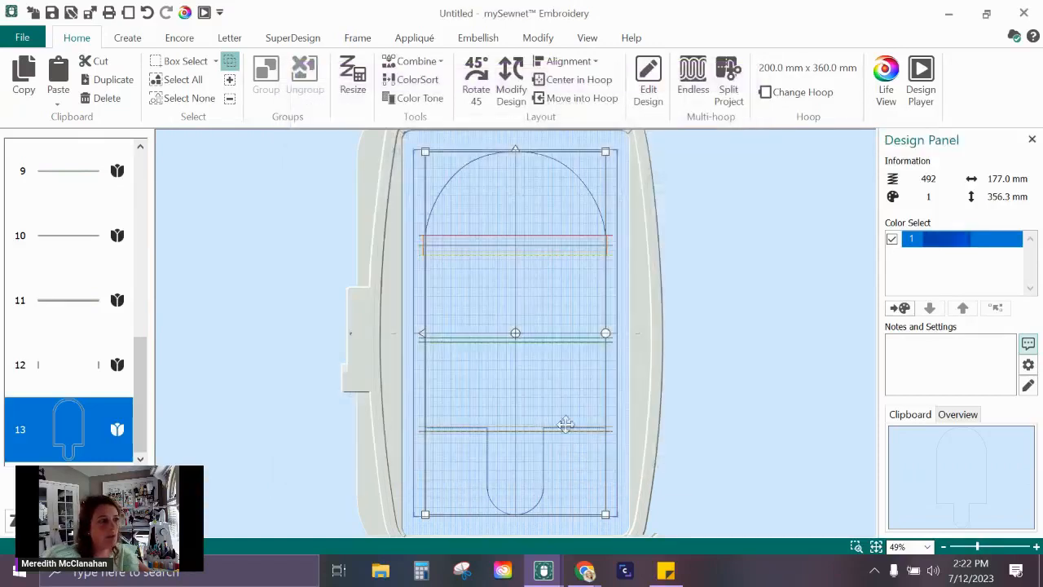
# Step: Start a Word Sculpt design with the popsicle shape and set its outline stitch type to motif line
pyautogui.click(120, 44)
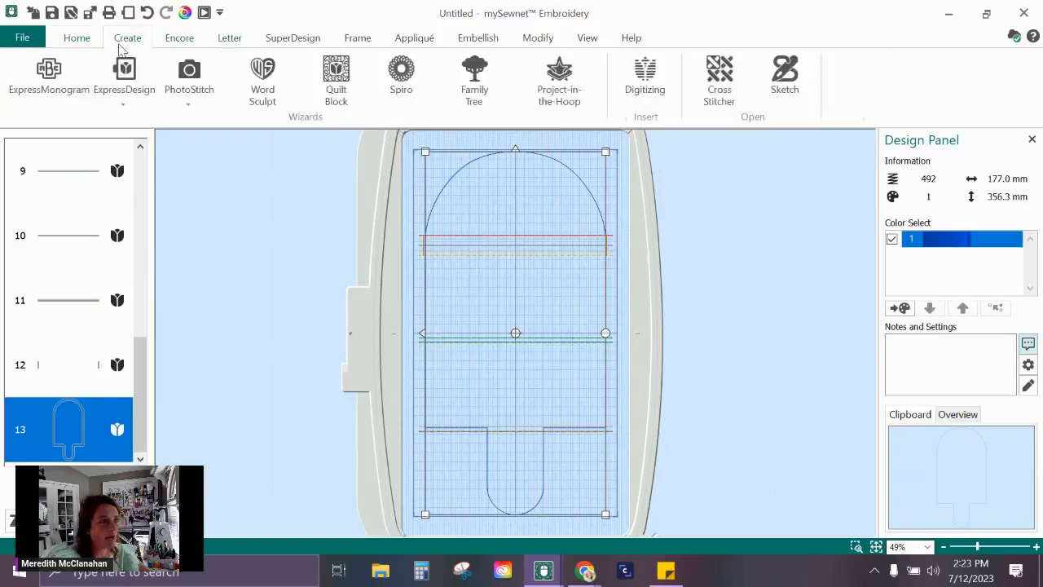
pyautogui.click(255, 99)
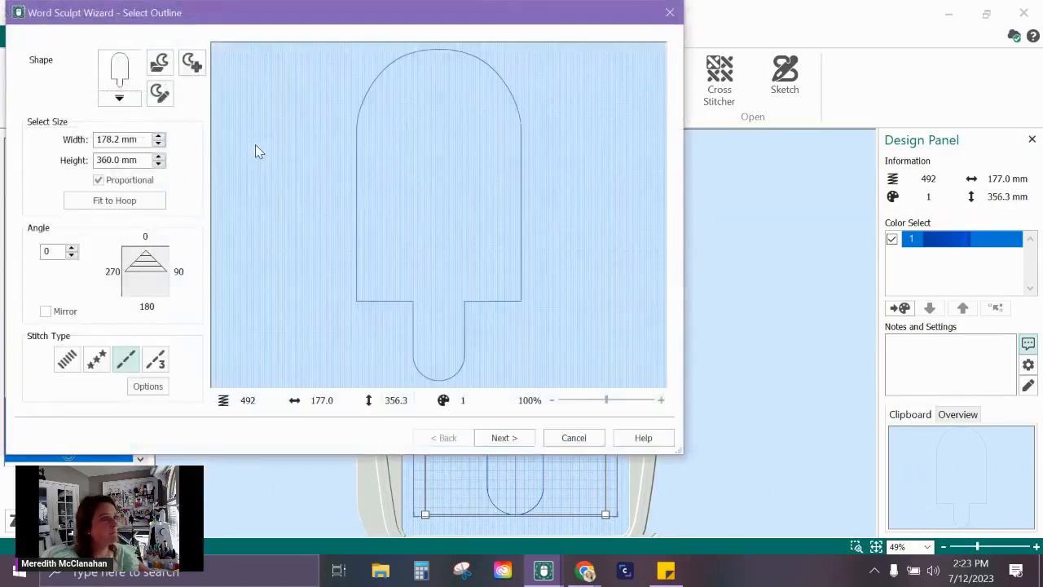
pyautogui.click(154, 361)
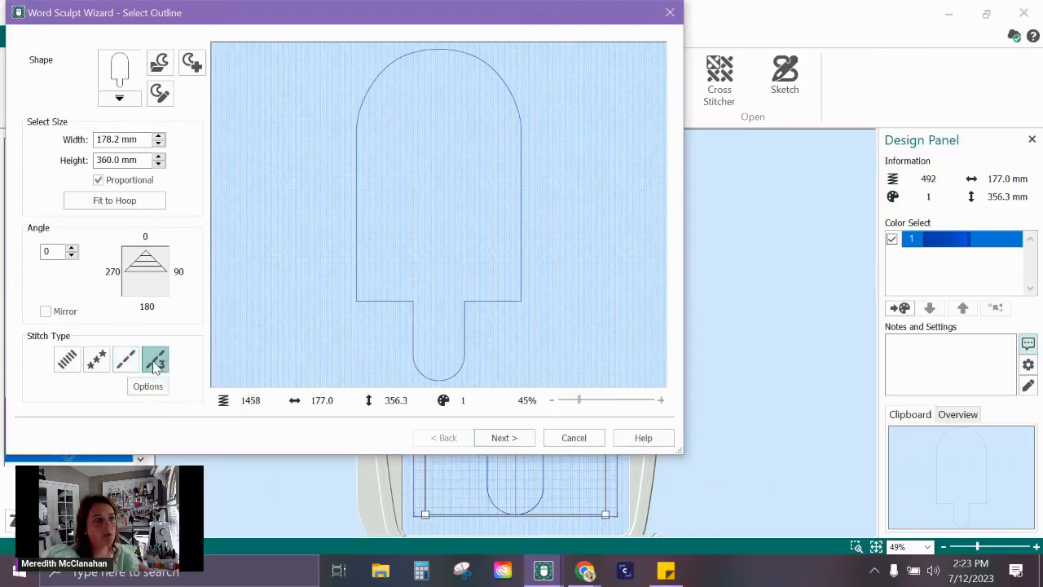
pyautogui.click(96, 364)
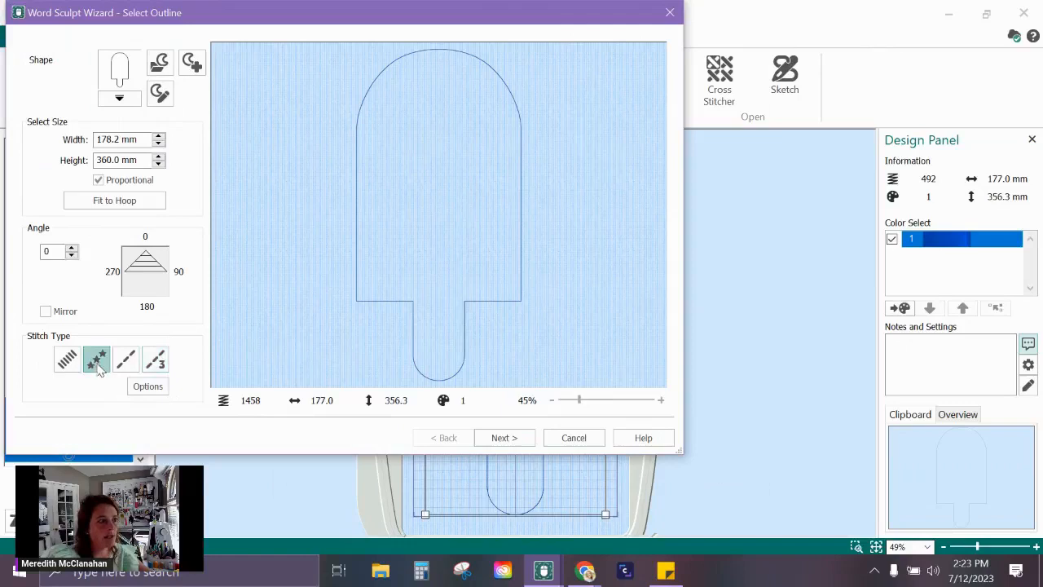
# Step: Set the outline motif to pattern 3 from the Husqvarna Viking group's A Utility Stitches category
pyautogui.click(147, 388)
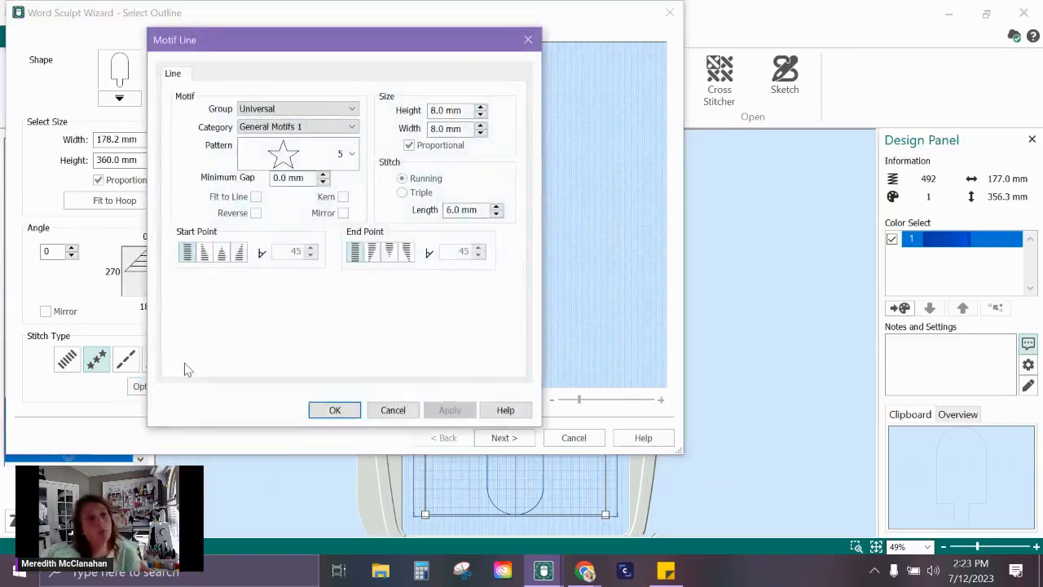
pyautogui.click(290, 108)
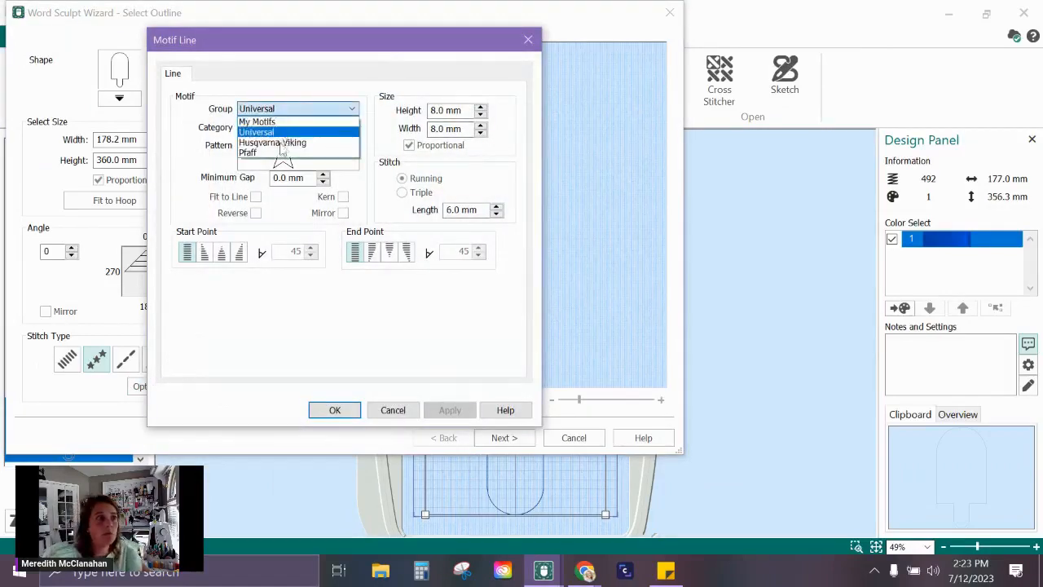
pyautogui.click(281, 143)
pyautogui.click(317, 128)
pyautogui.click(320, 142)
pyautogui.click(330, 154)
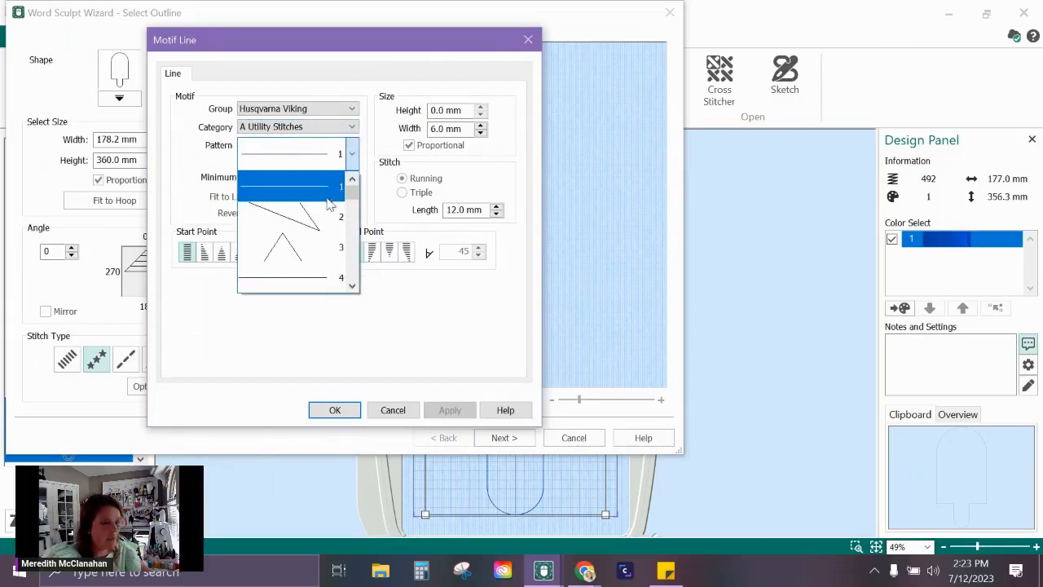
pyautogui.click(326, 255)
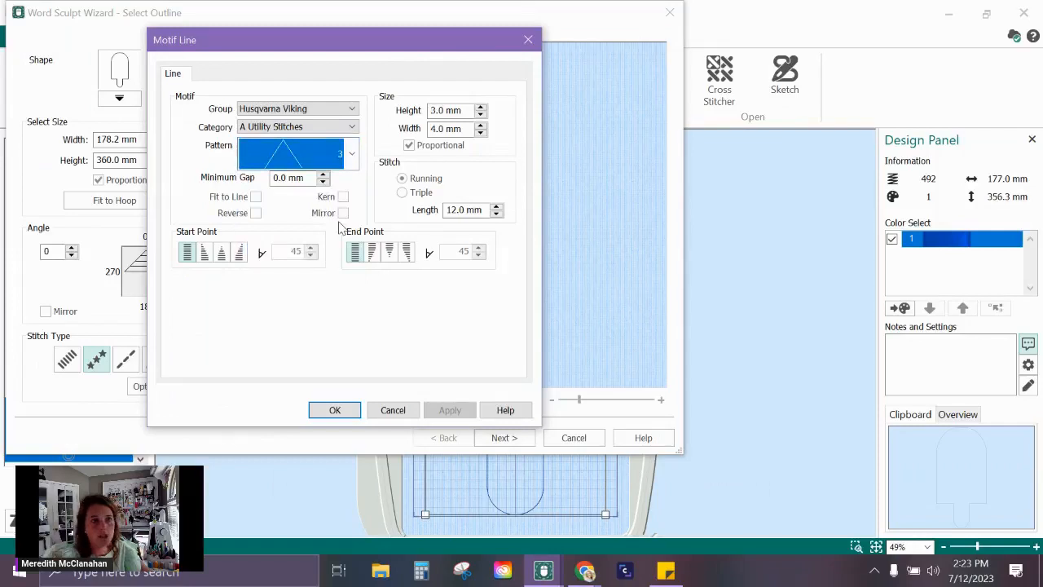
# Step: Turn off proportional sizing for the zigzag motif, set its height to 5 mm and apply the motif options
pyautogui.click(409, 148)
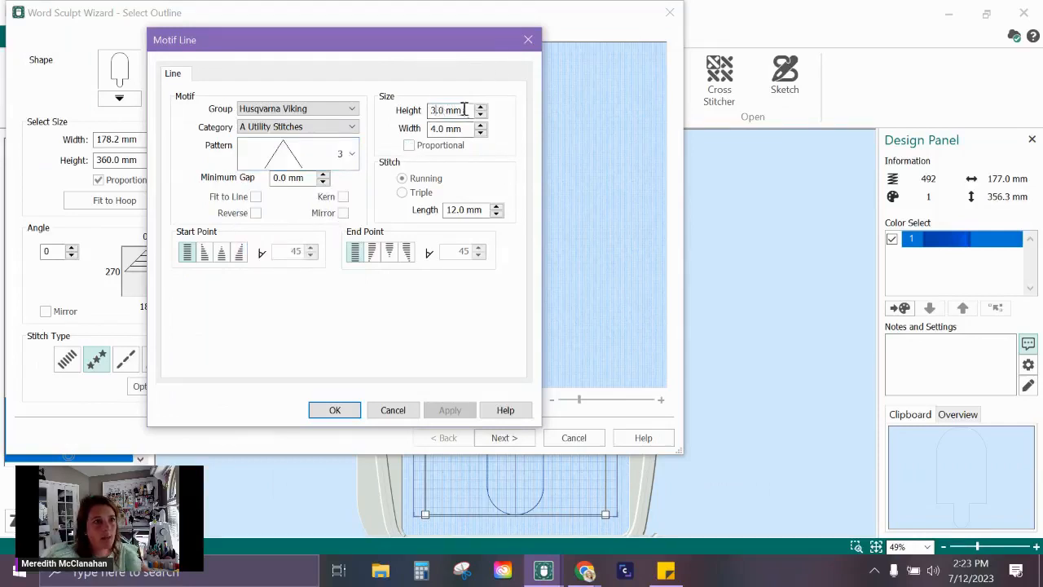
pyautogui.press('Delete')
pyautogui.write('5')
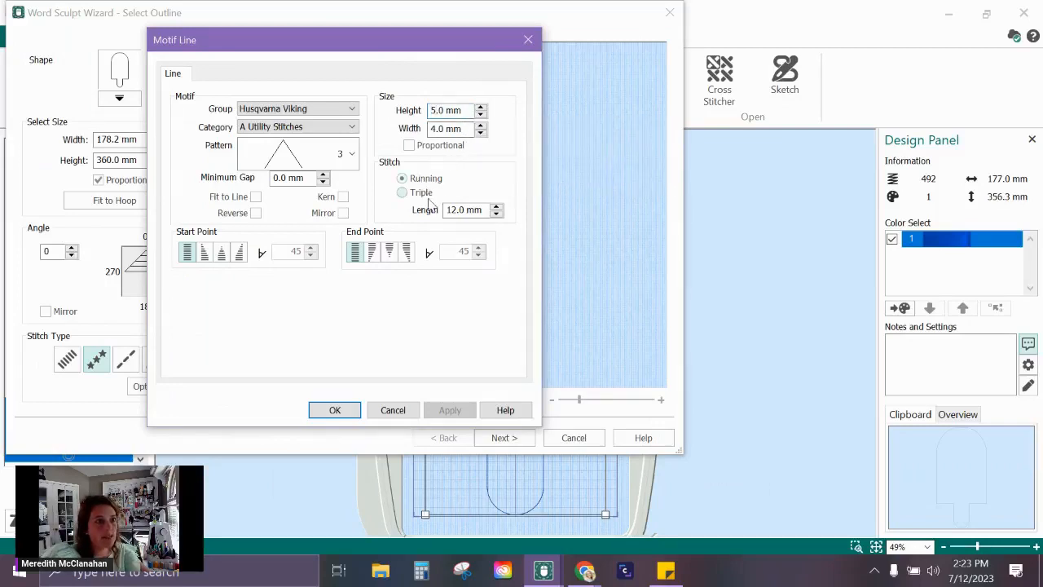
pyautogui.click(338, 411)
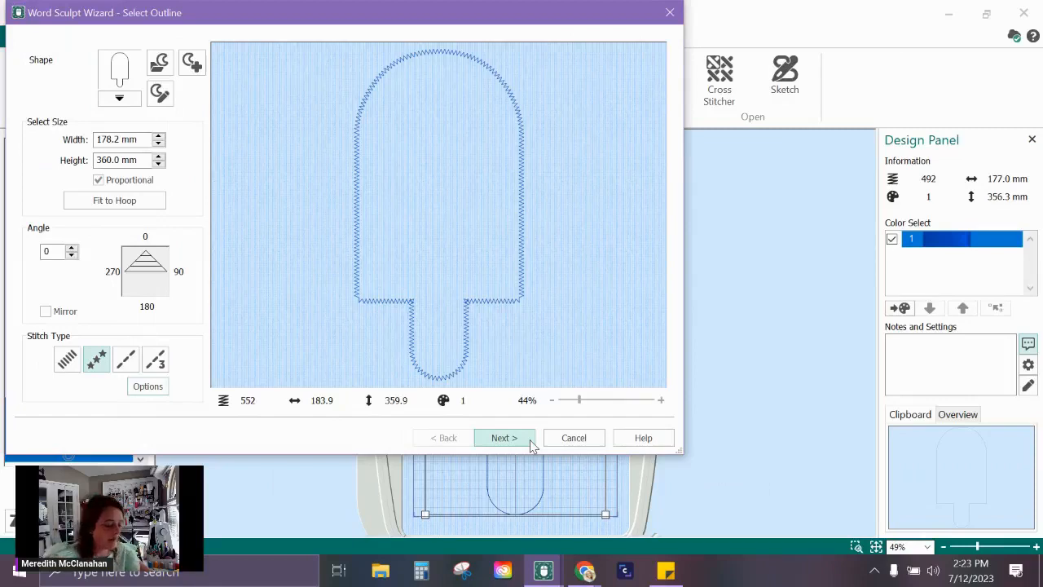
# Step: Finish the Word Sculpt wizard without words to place the zigzag popsicle outline in the hoop
pyautogui.click(504, 440)
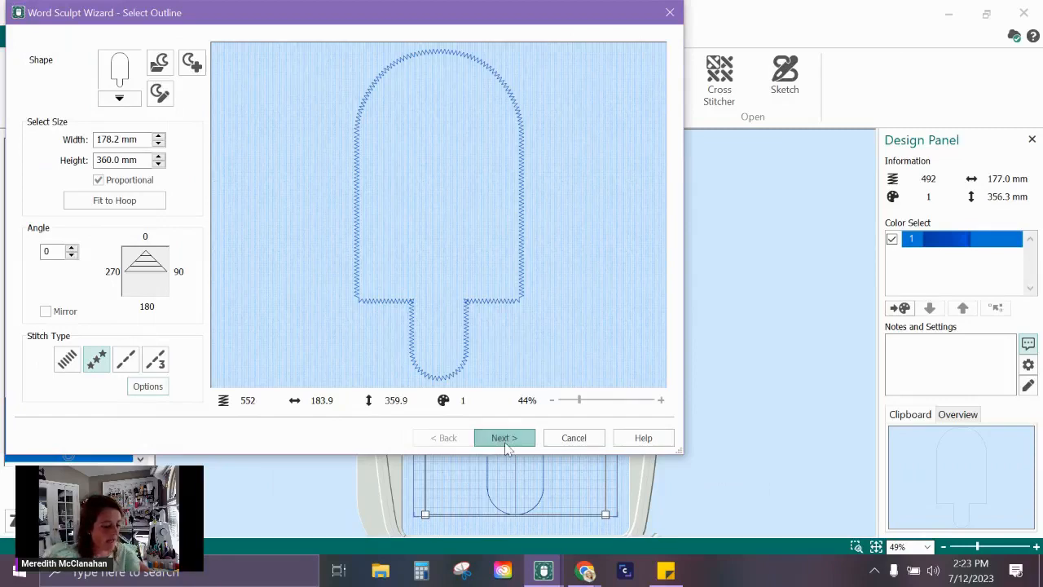
pyautogui.click(148, 77)
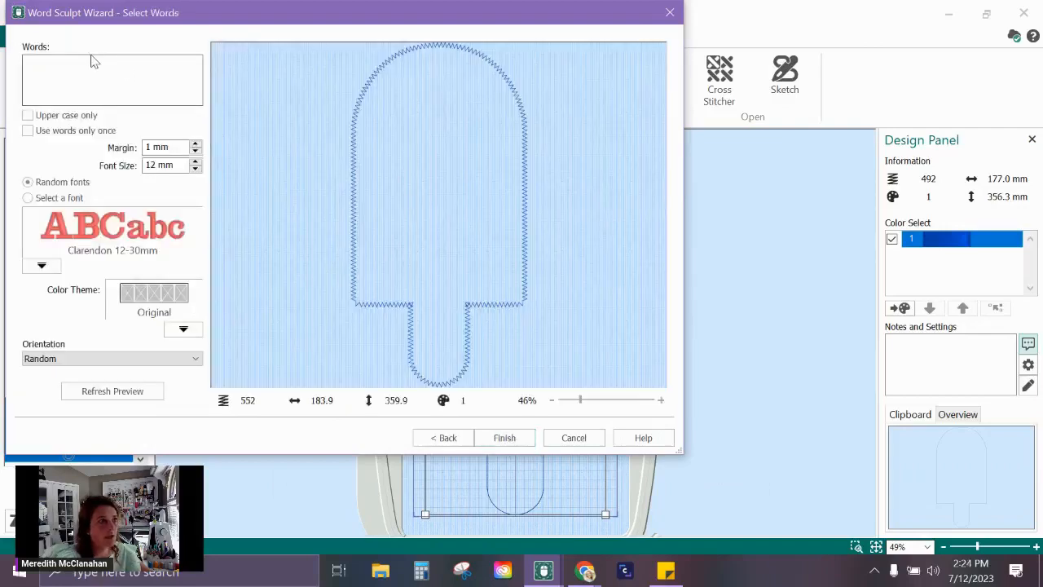
pyautogui.click(505, 438)
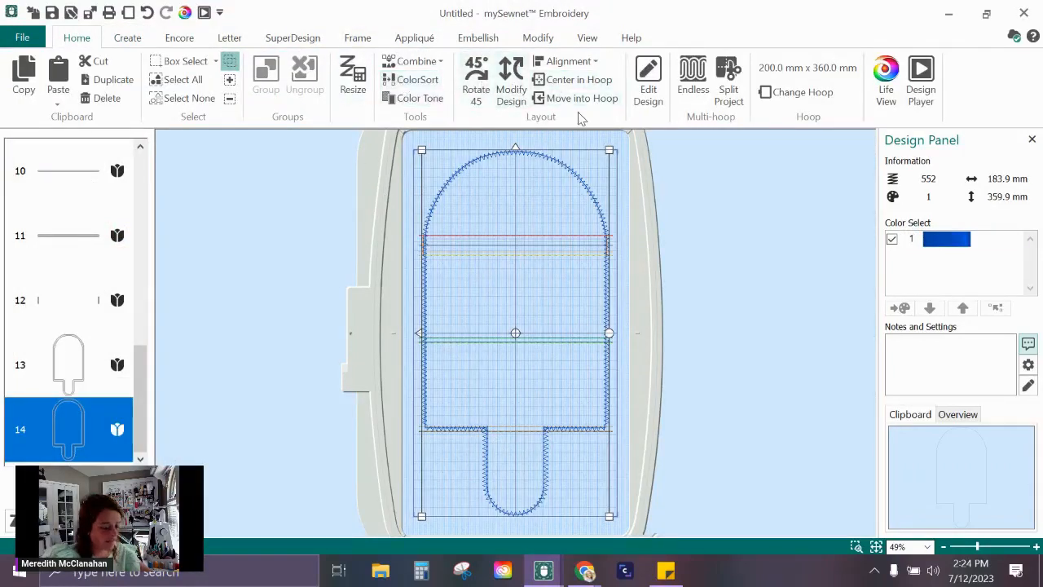
# Step: Combine popsicle outlines 13 and 14 into one design, ColorSort it into a single thread color and deselect it
pyautogui.click(96, 388)
pyautogui.click(96, 429)
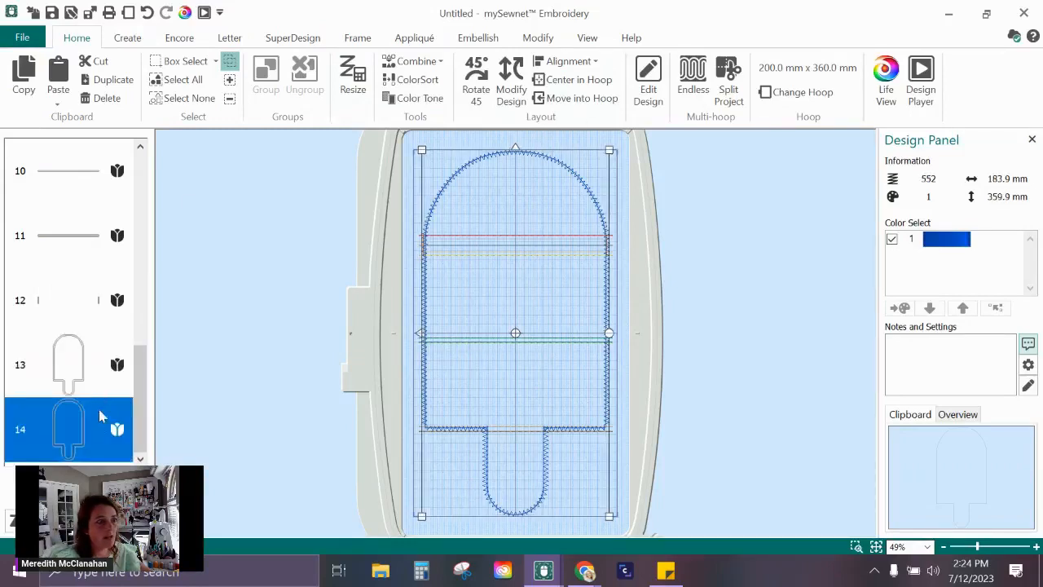
pyautogui.click(105, 380)
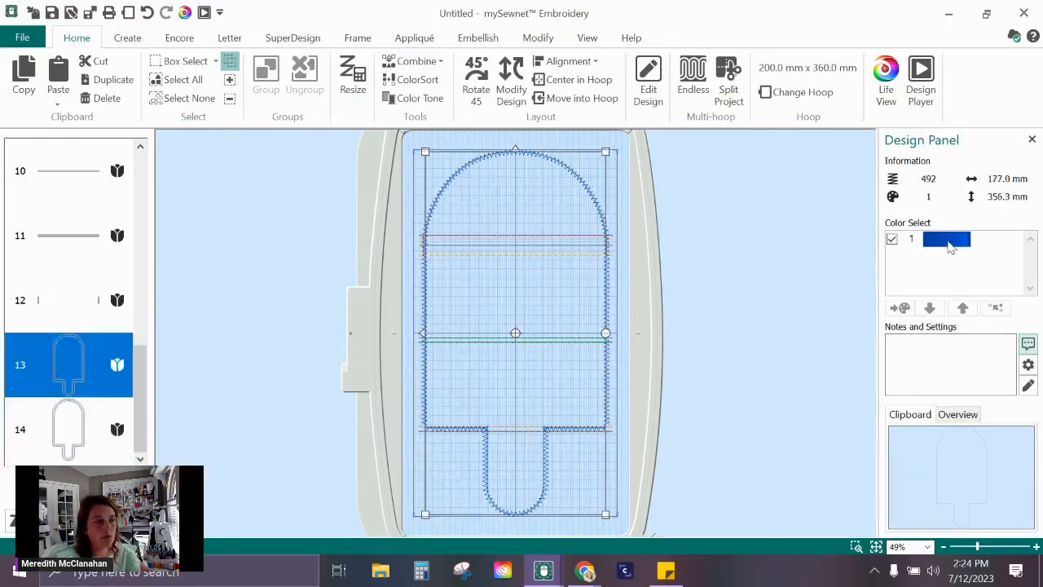
pyautogui.keyDown('ctrl'); pyautogui.click(75, 423); pyautogui.keyUp('ctrl')
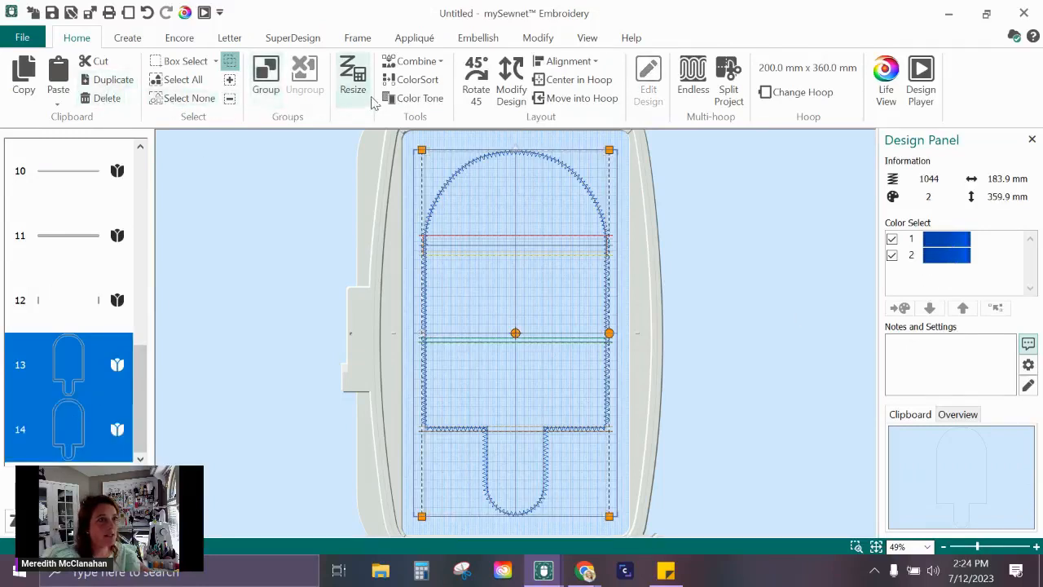
pyautogui.click(398, 65)
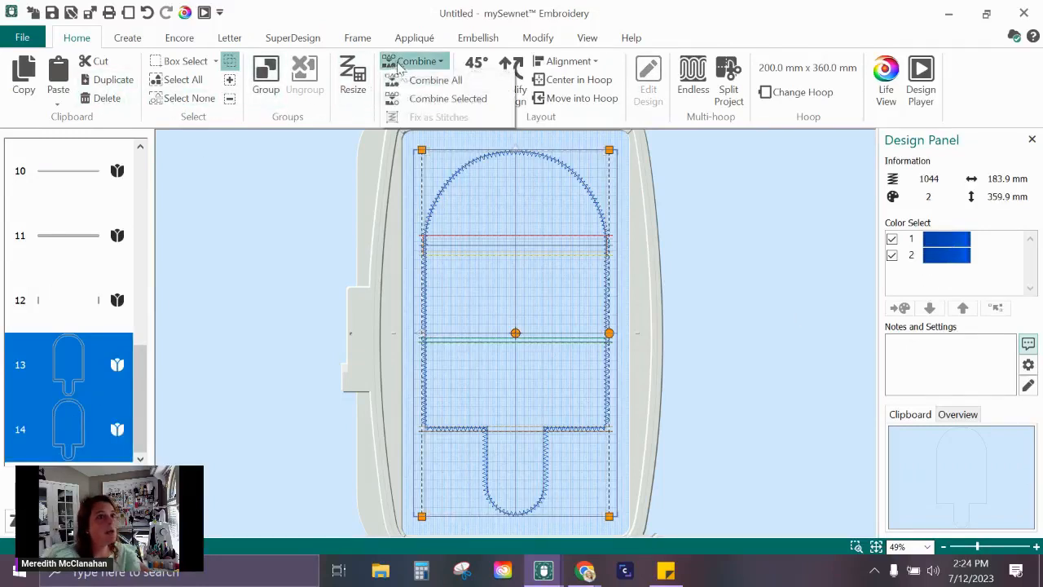
pyautogui.click(436, 98)
pyautogui.click(407, 82)
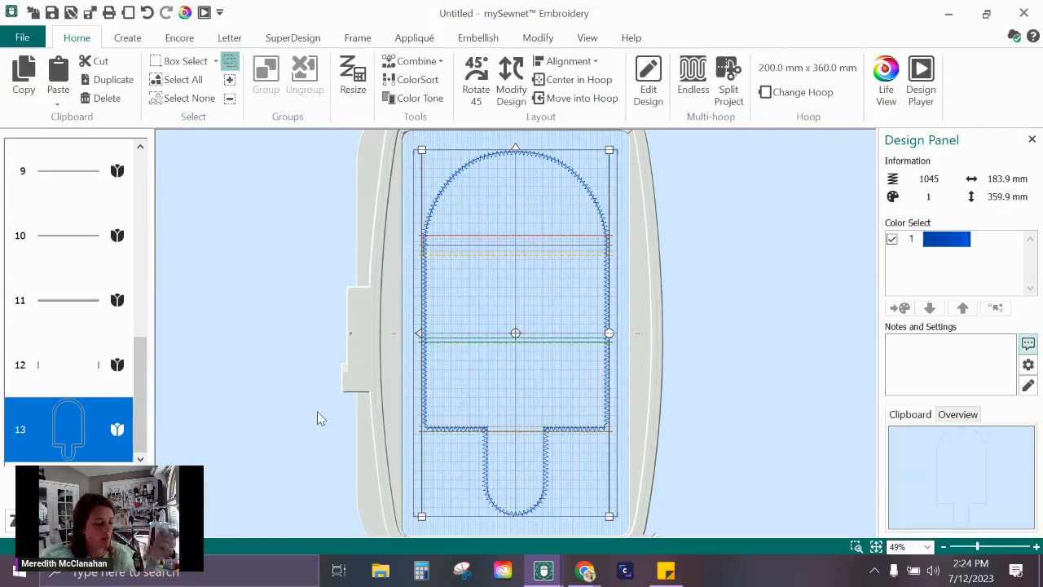
pyautogui.moveTo(138, 390); pyautogui.dragTo(155, 204)
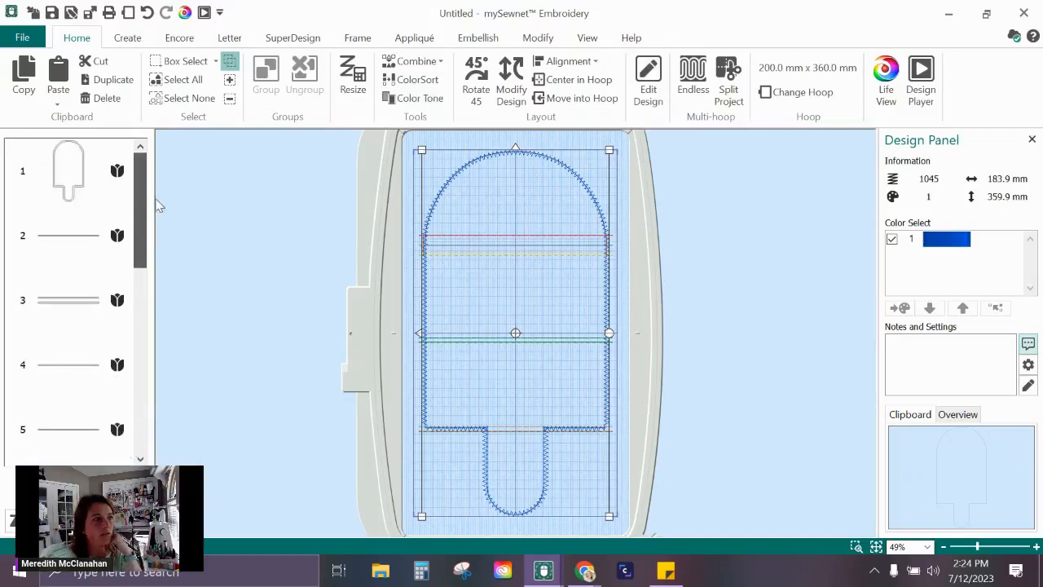
pyautogui.click(637, 433)
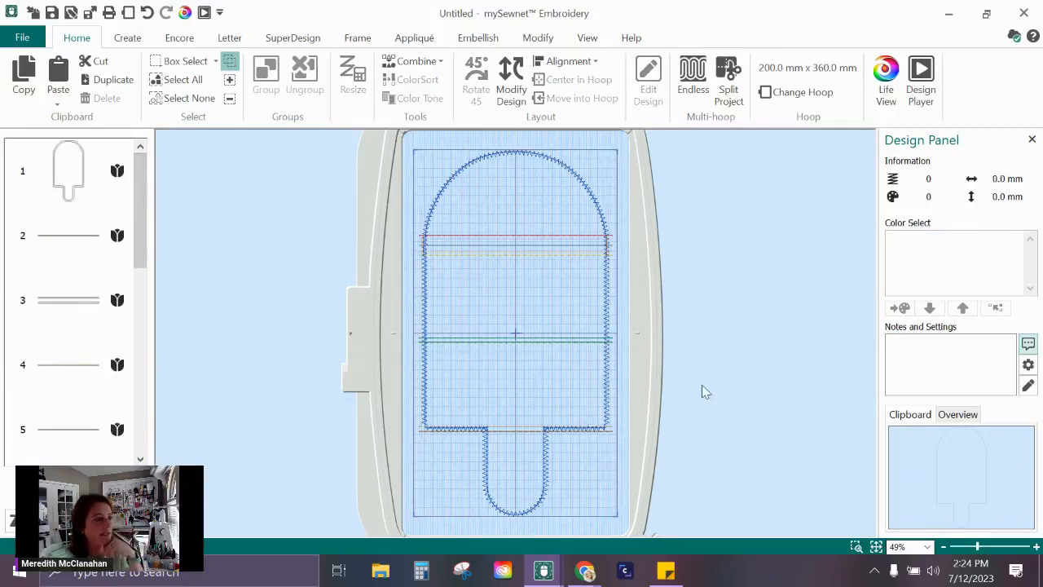